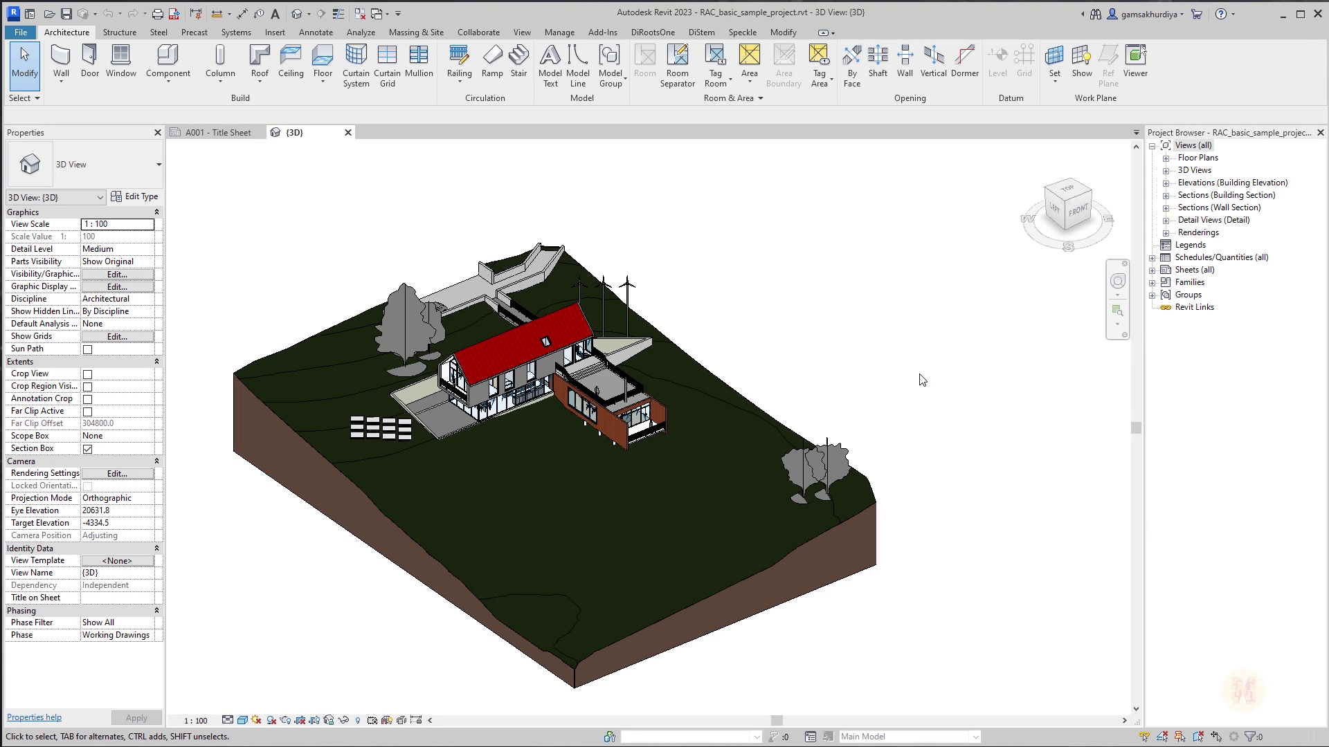
Step: Show the DiStem add-in tools on the Revit 2023 ribbon
{"action": "left_click", "coordinate": [701, 33]}
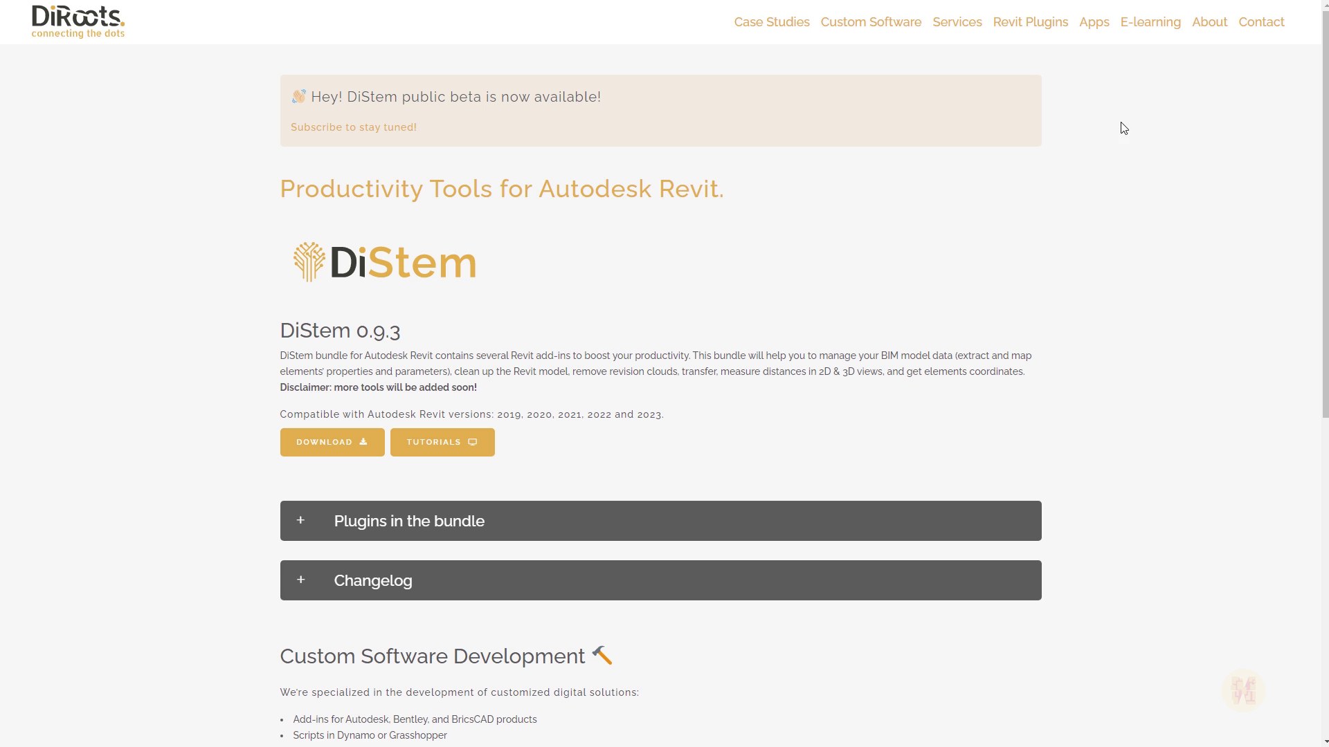
Step: Go to the DiRoots website's DiStem product page from the Revit Plugins menu
{"action": "left_click", "coordinate": [68, 3]}
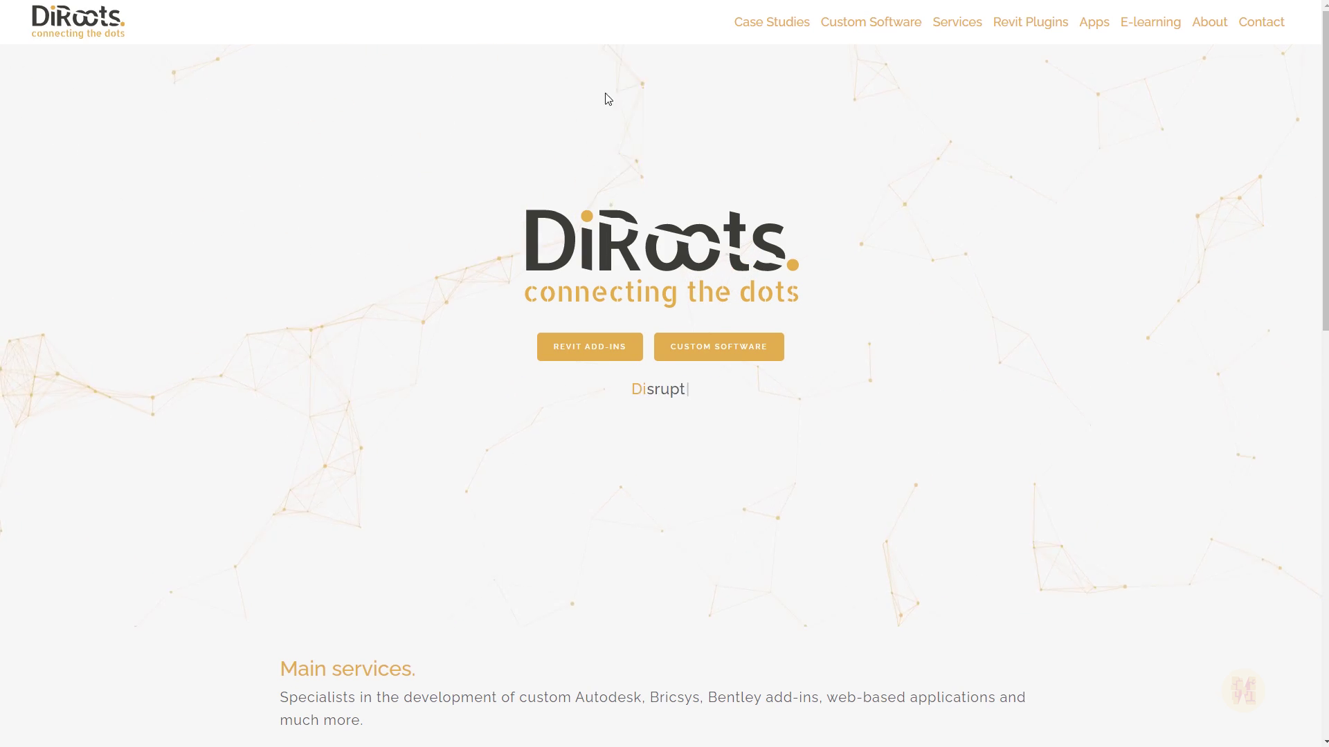
{"action": "mouse_move", "coordinate": [1041, 33]}
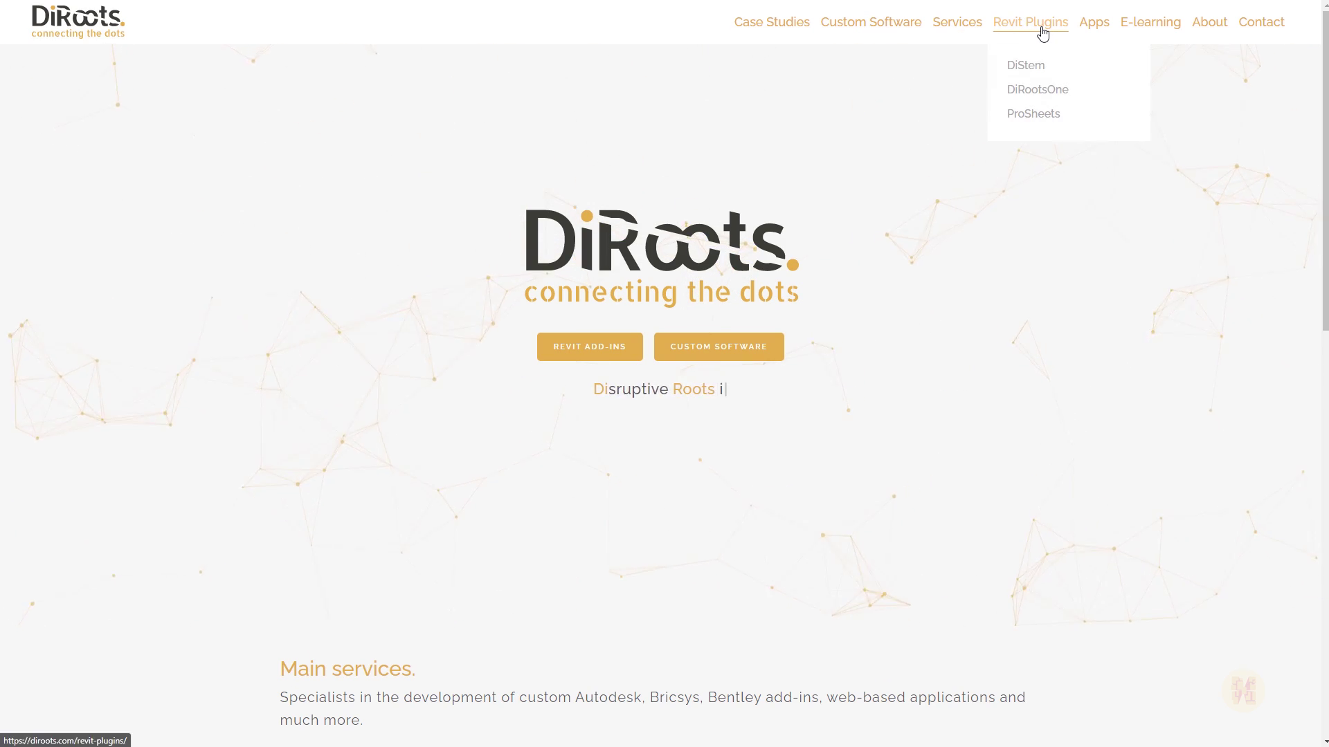
{"action": "left_click", "coordinate": [1040, 74]}
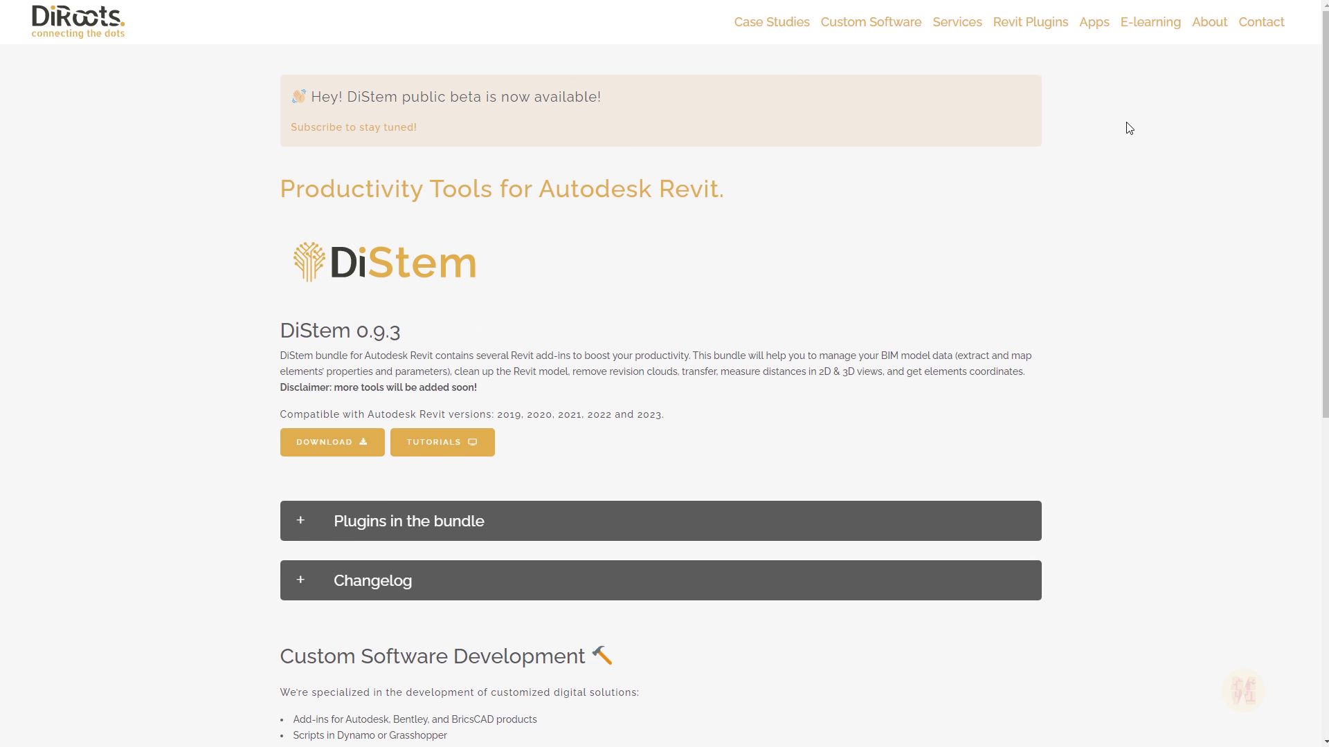
Step: Expand 'Plugins in the bundle' and scroll through every listed DiStem plugin
{"action": "scroll", "coordinate": [1129, 130], "scroll_direction": "down", "scroll_amount": 2}
{"action": "scroll", "coordinate": [1130, 130], "scroll_direction": "down", "scroll_amount": 1}
{"action": "left_click", "coordinate": [534, 367]}
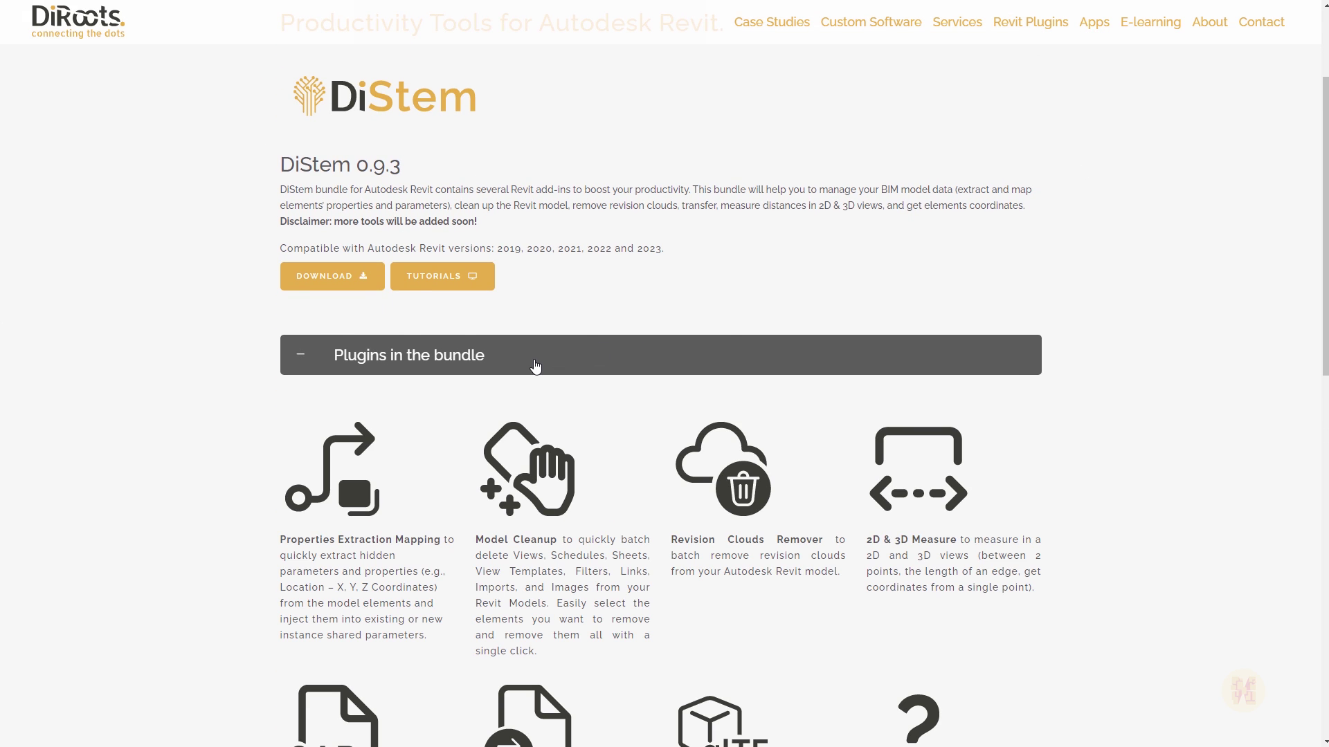
{"action": "scroll", "coordinate": [1254, 329], "scroll_direction": "down", "scroll_amount": 3}
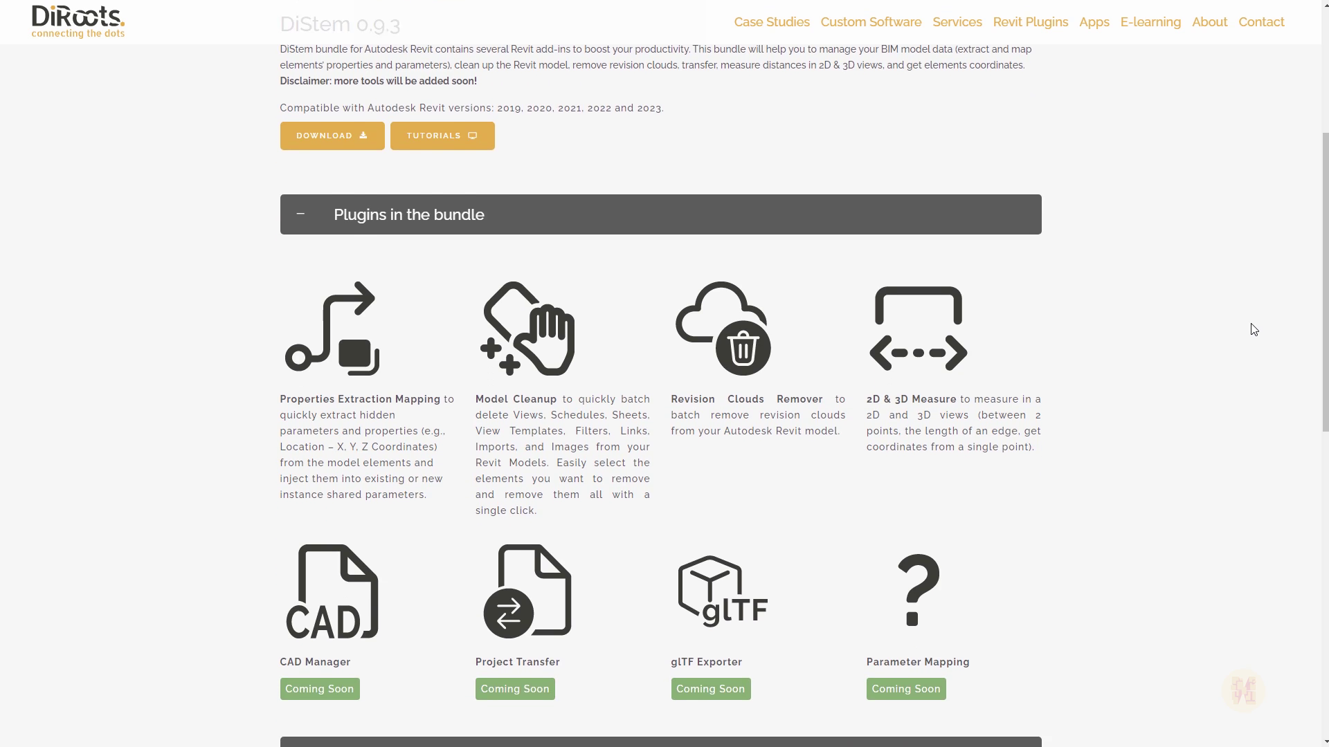
{"action": "scroll", "coordinate": [1255, 330], "scroll_direction": "down", "scroll_amount": 2}
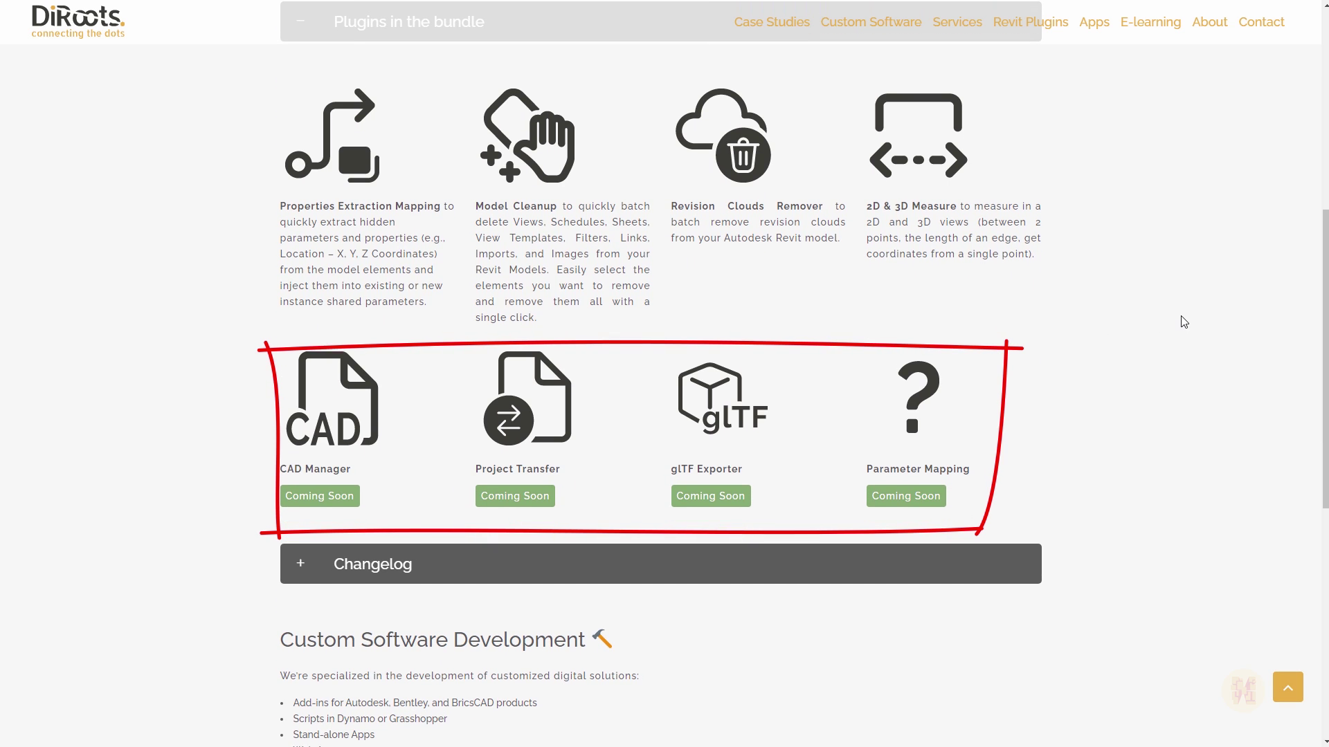
{"action": "scroll", "coordinate": [1181, 321], "scroll_direction": "down", "scroll_amount": 3}
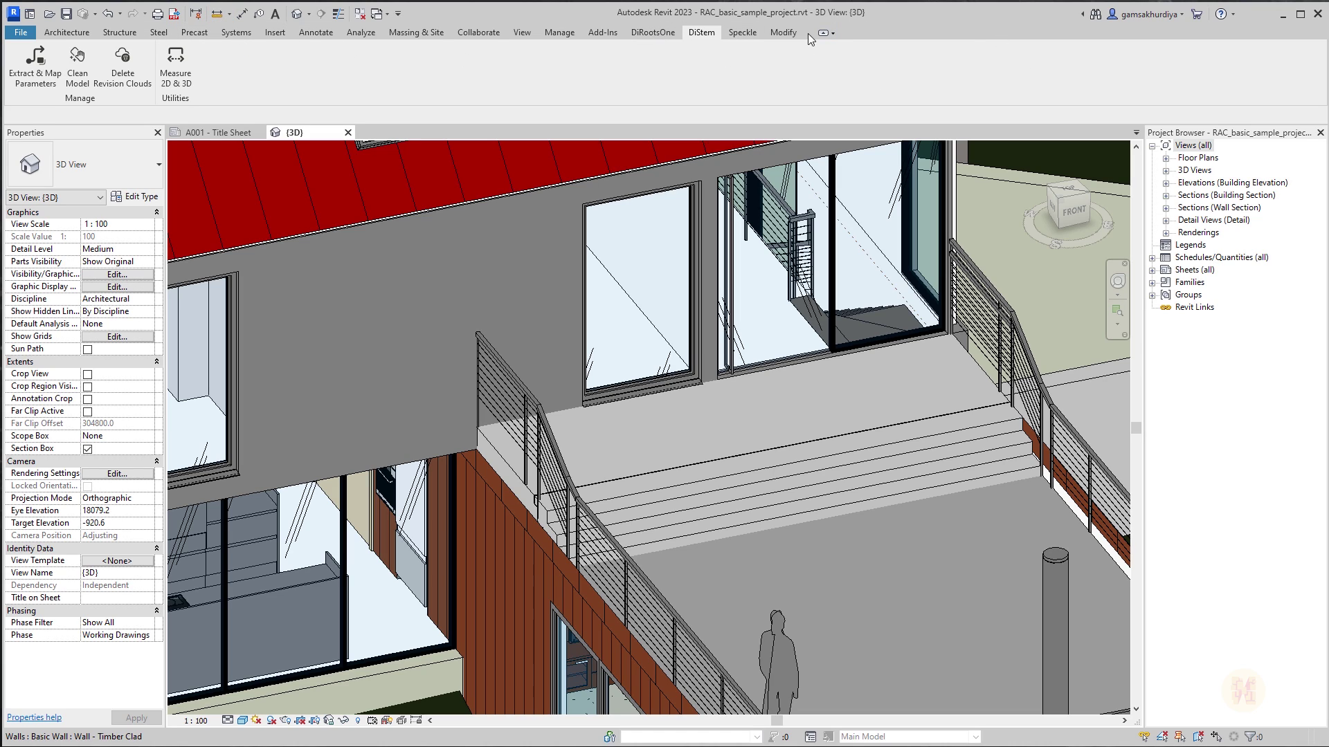
{"action": "left_click", "coordinate": [215, 18]}
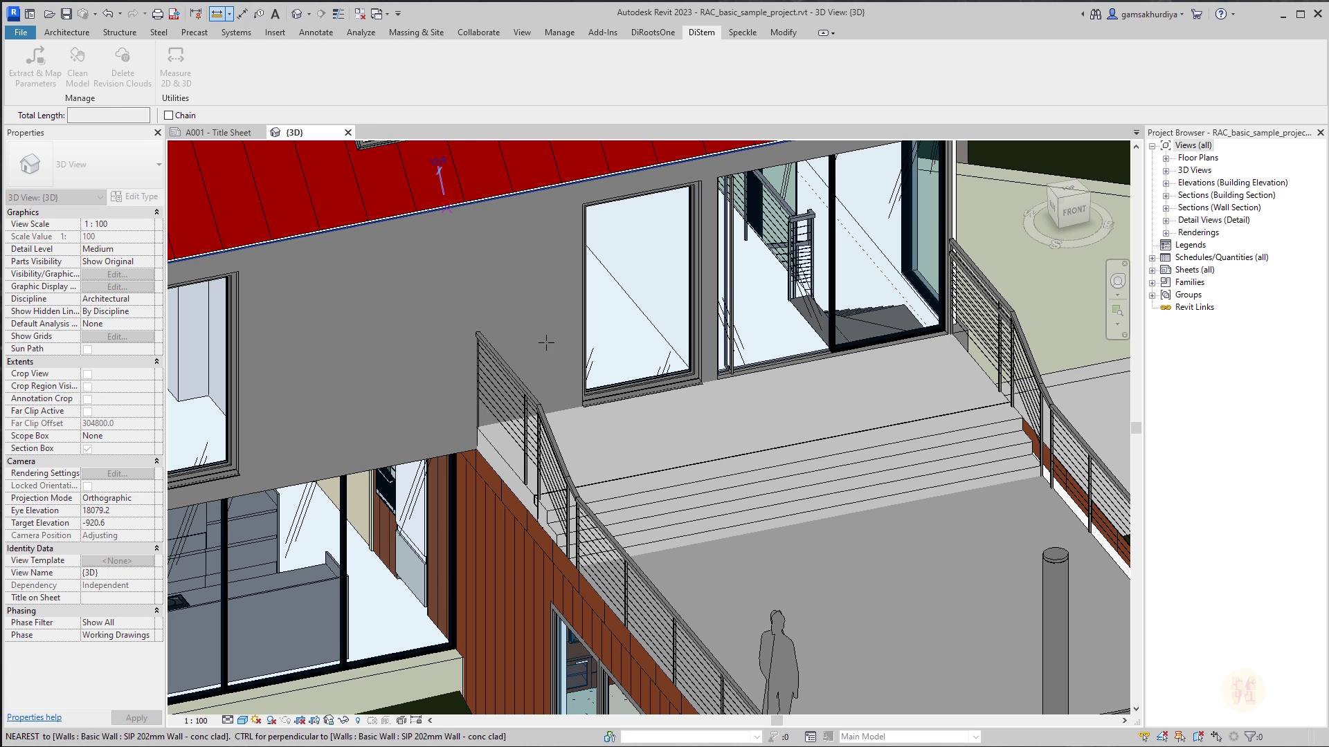
{"action": "left_click", "coordinate": [480, 194]}
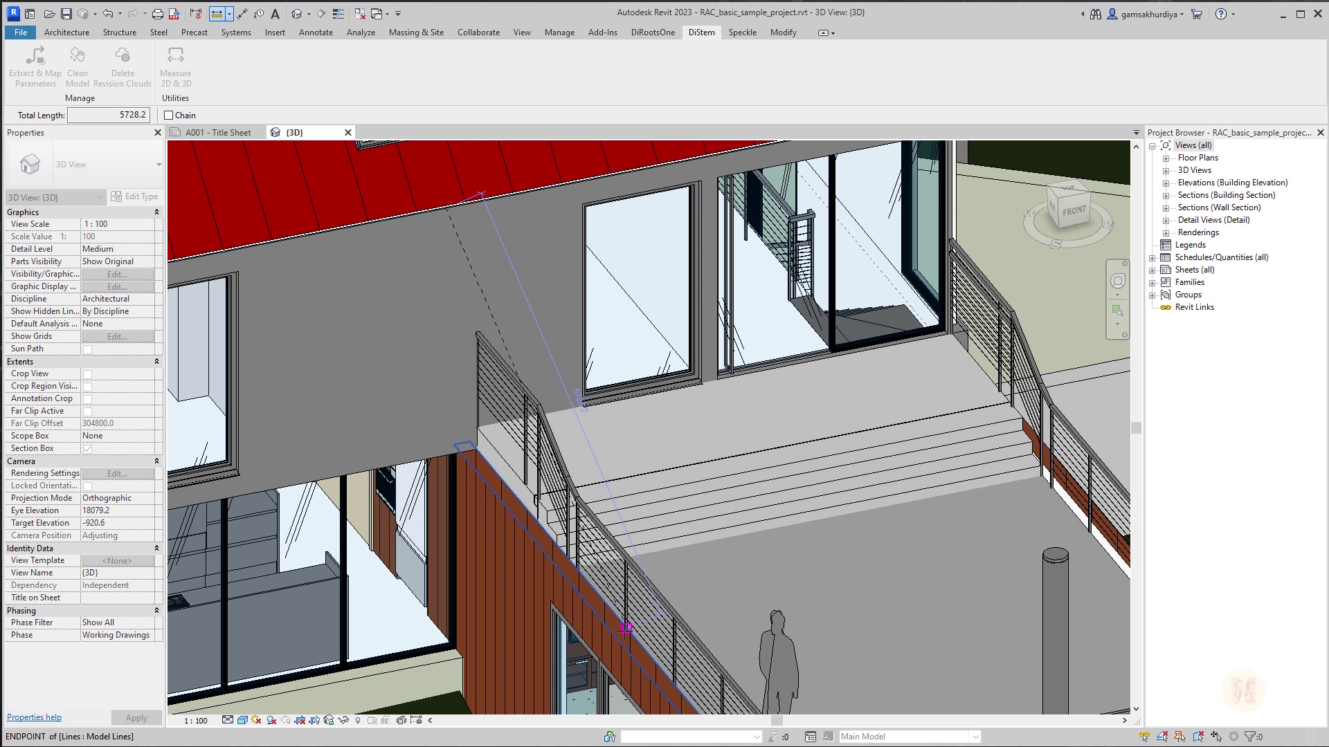
{"action": "left_click", "coordinate": [627, 629]}
{"action": "scroll", "coordinate": [602, 412], "scroll_direction": "up", "scroll_amount": 4}
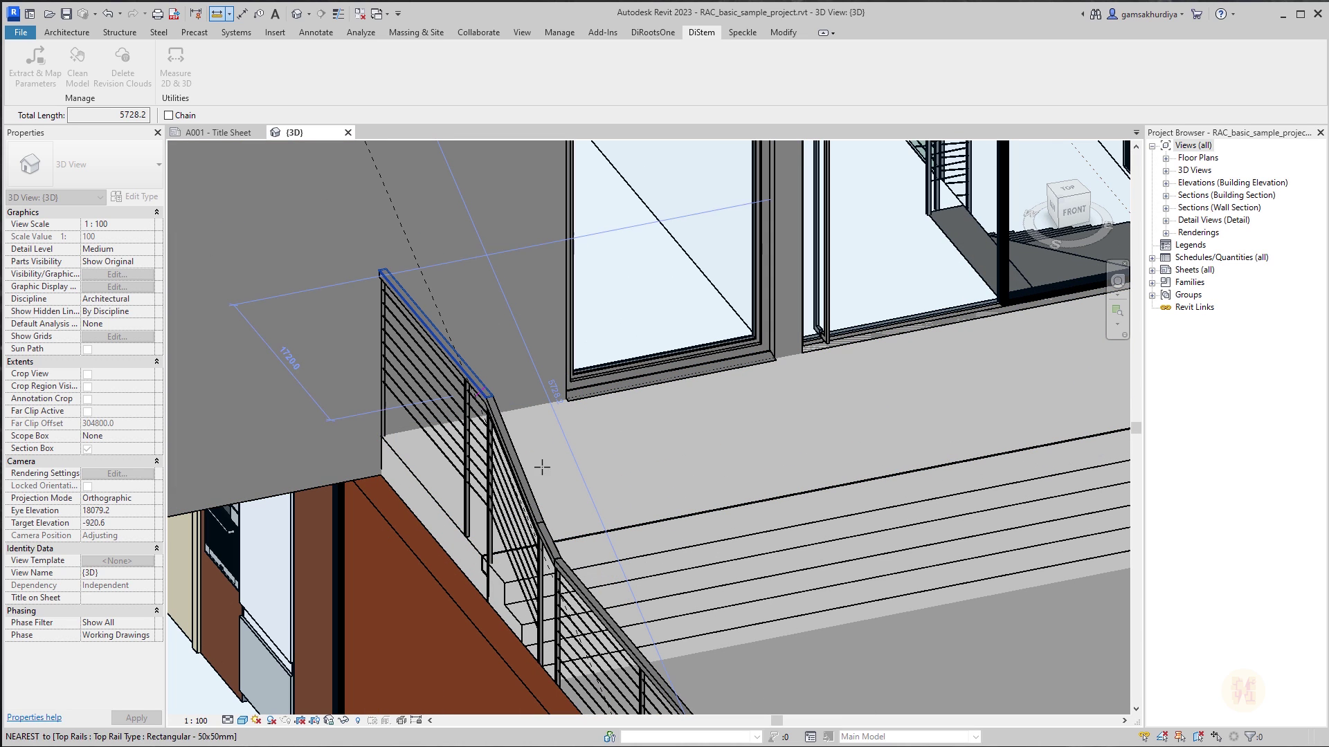
{"action": "scroll", "coordinate": [542, 467], "scroll_direction": "down", "scroll_amount": 3}
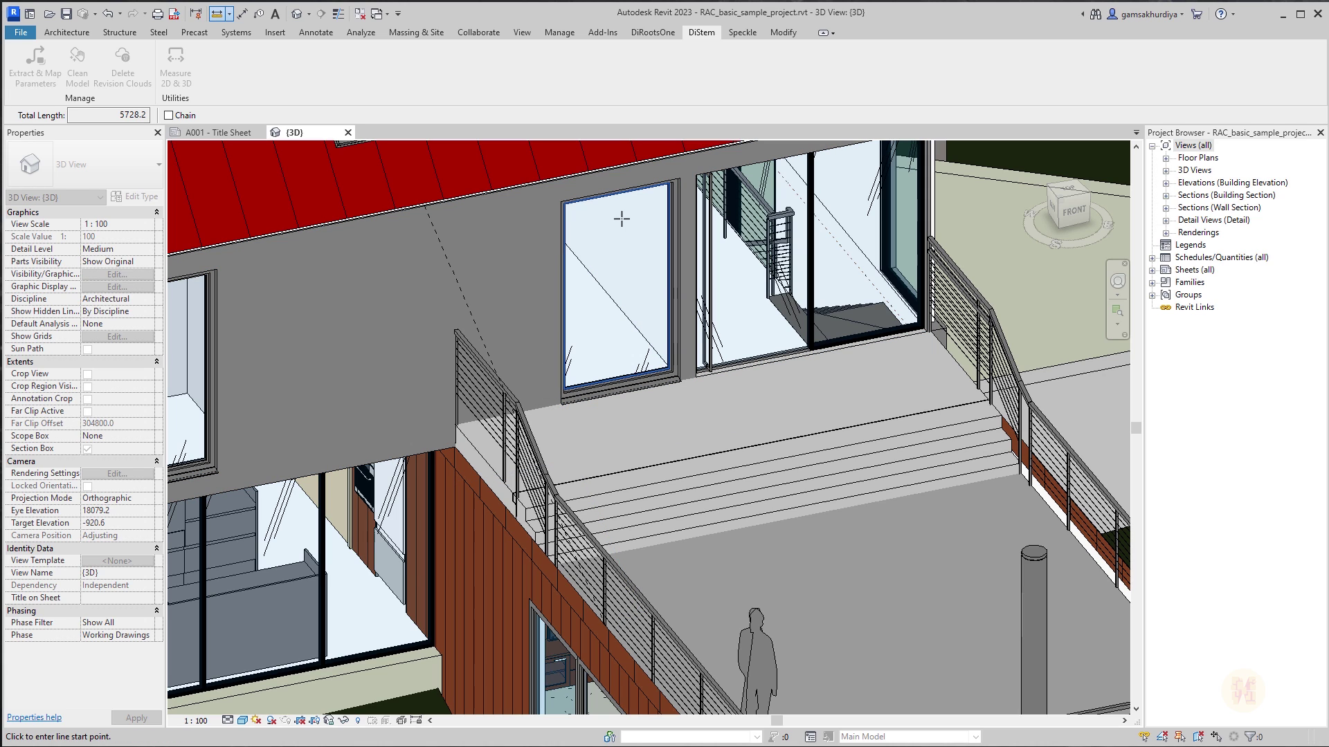
{"action": "middle_click_drag", "start_coordinate": [529, 297], "coordinate": [544, 331]}
{"action": "key", "text": "Escape"}
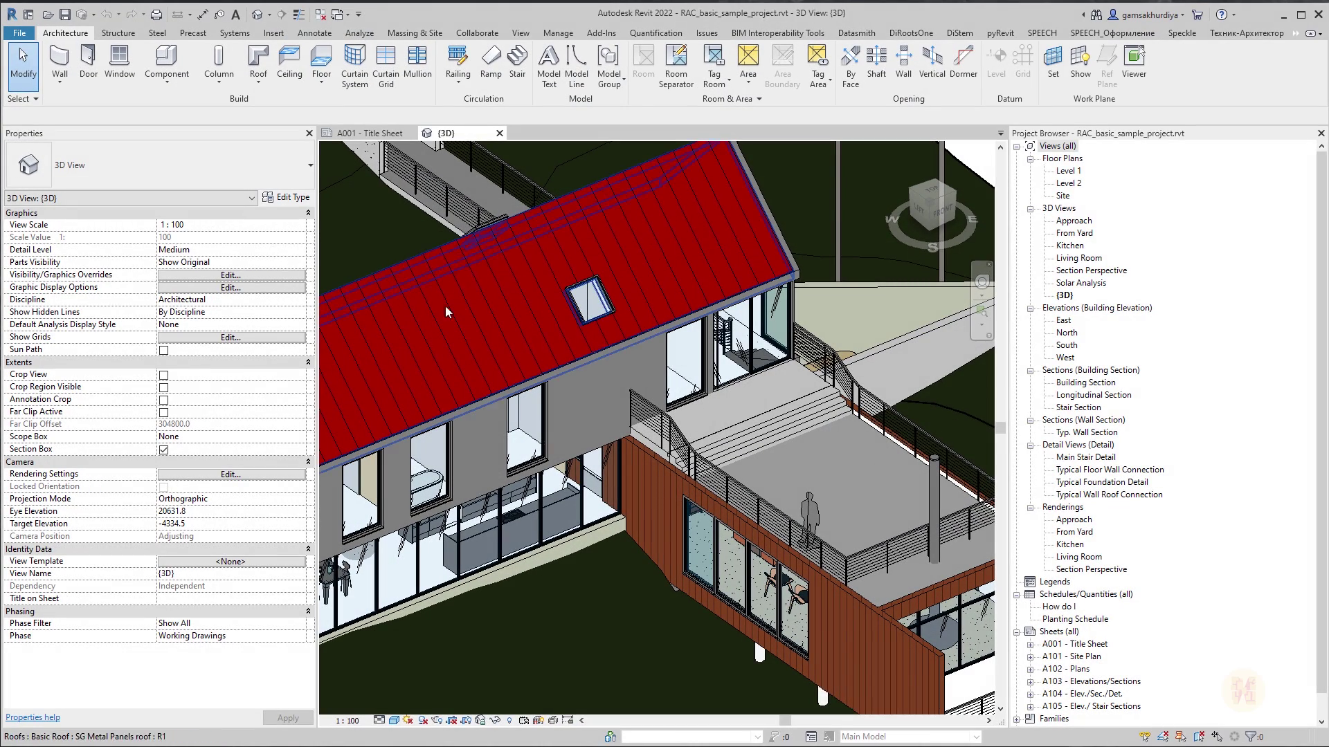
Step: Zoom into the balcony, narrow the Properties palette, and show the DiStem ribbon tools
{"action": "scroll", "coordinate": [692, 485], "scroll_direction": "up", "scroll_amount": 2}
{"action": "scroll", "coordinate": [699, 478], "scroll_direction": "up", "scroll_amount": 4}
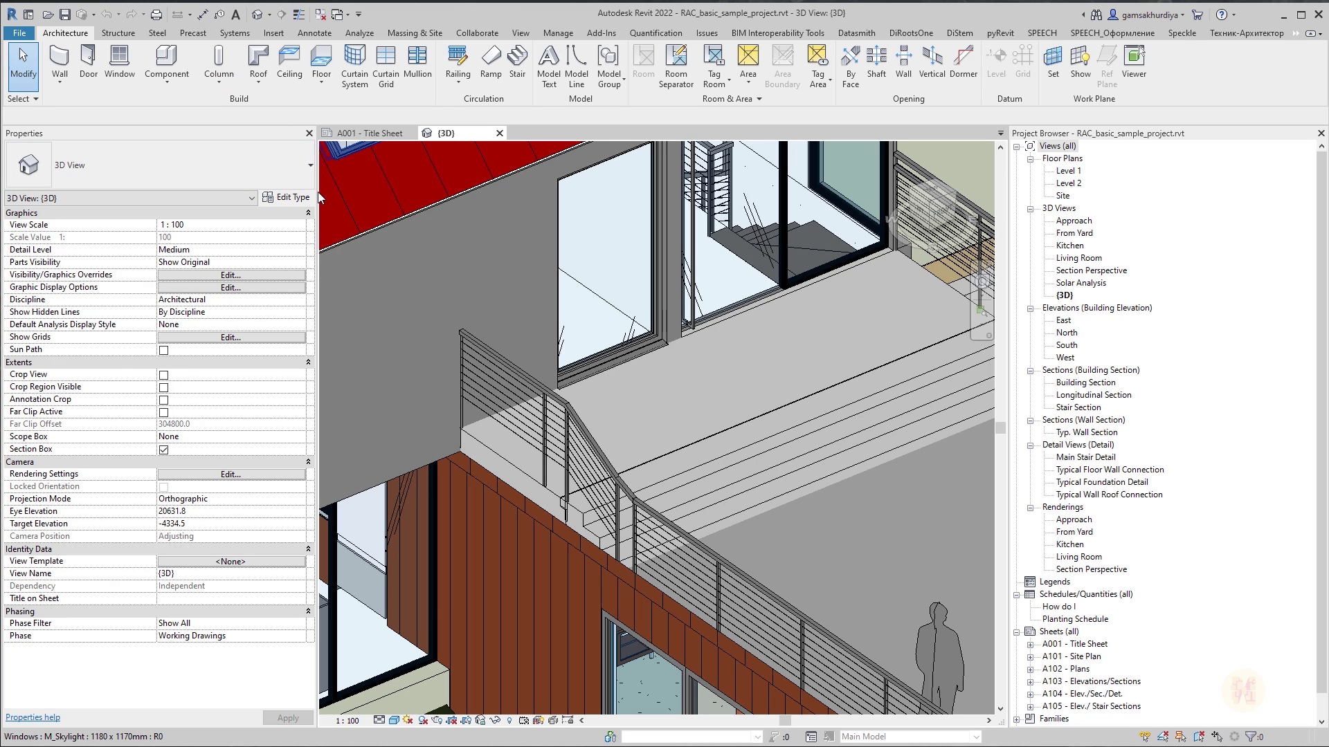
{"action": "left_click_drag", "start_coordinate": [317, 192], "coordinate": [198, 194]}
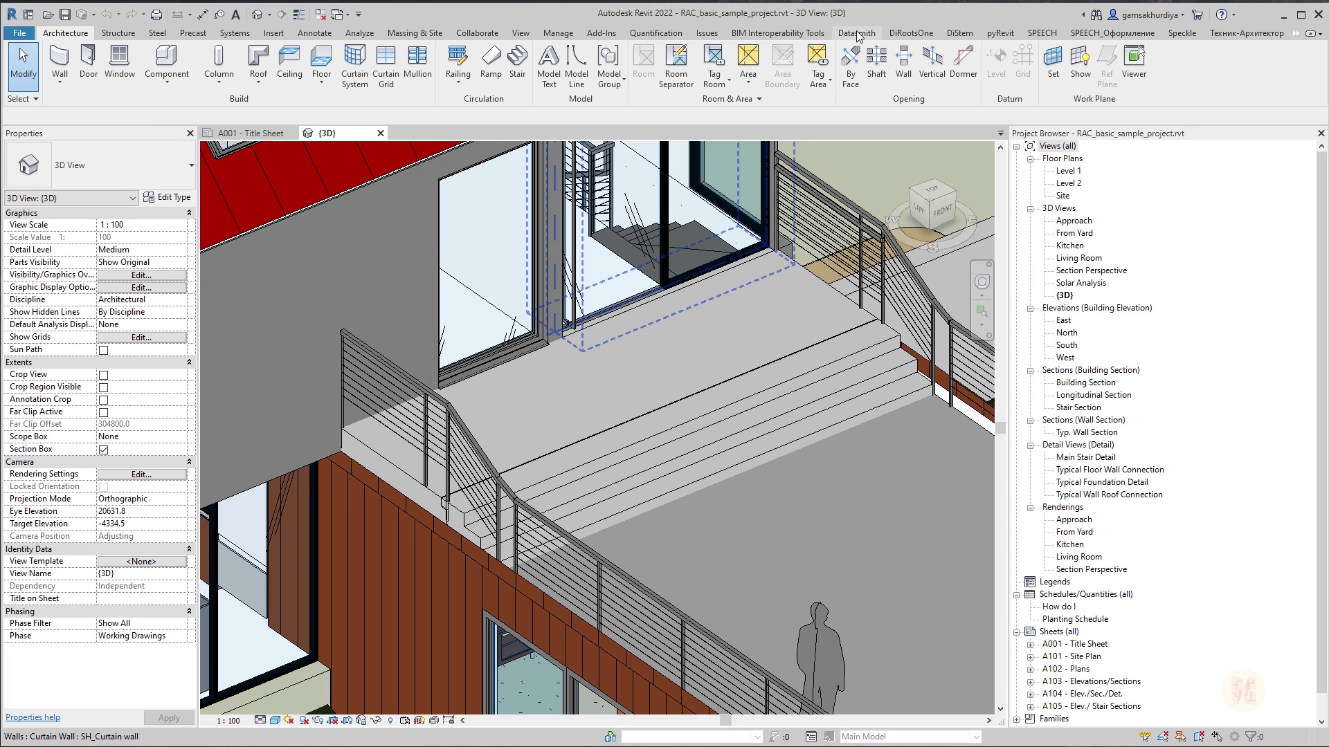
{"action": "left_click", "coordinate": [959, 34]}
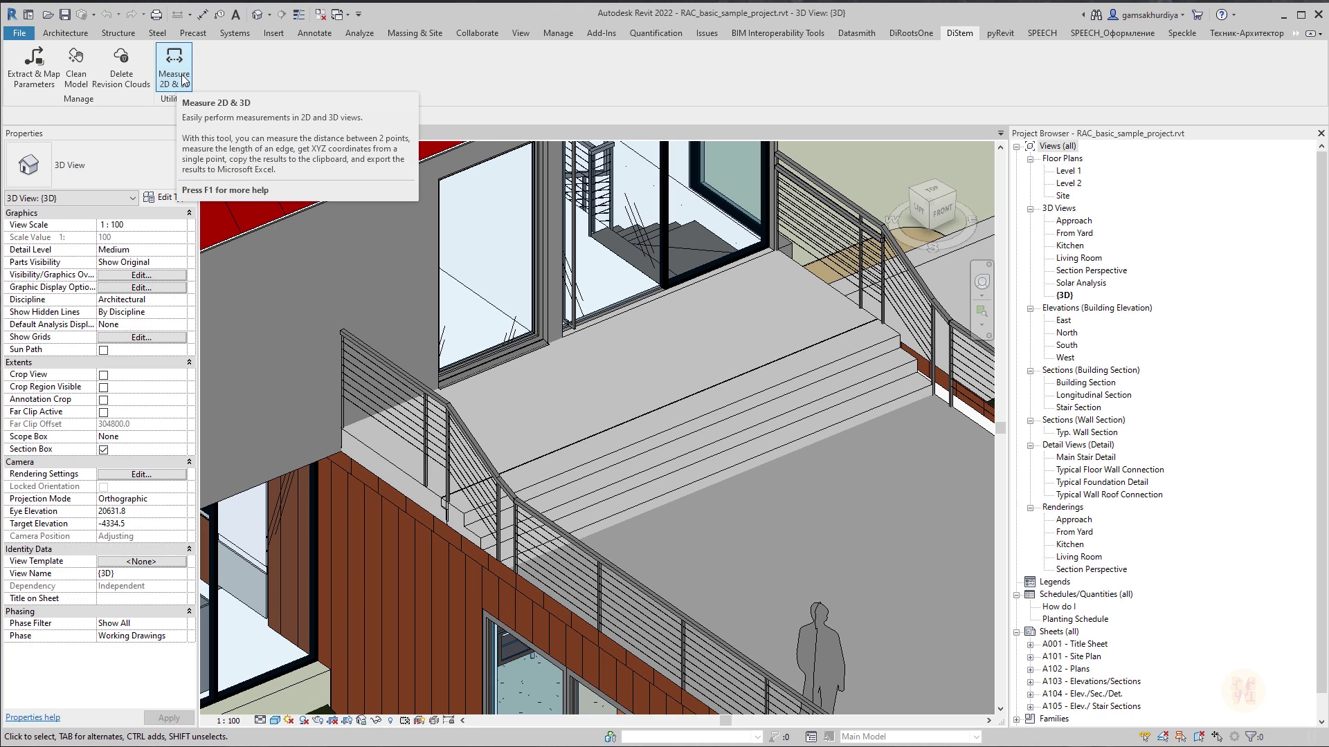
Step: Open DiStem's Measure 2D & 3D dialog, position it, and leave it in Dark theme
{"action": "left_click", "coordinate": [181, 74]}
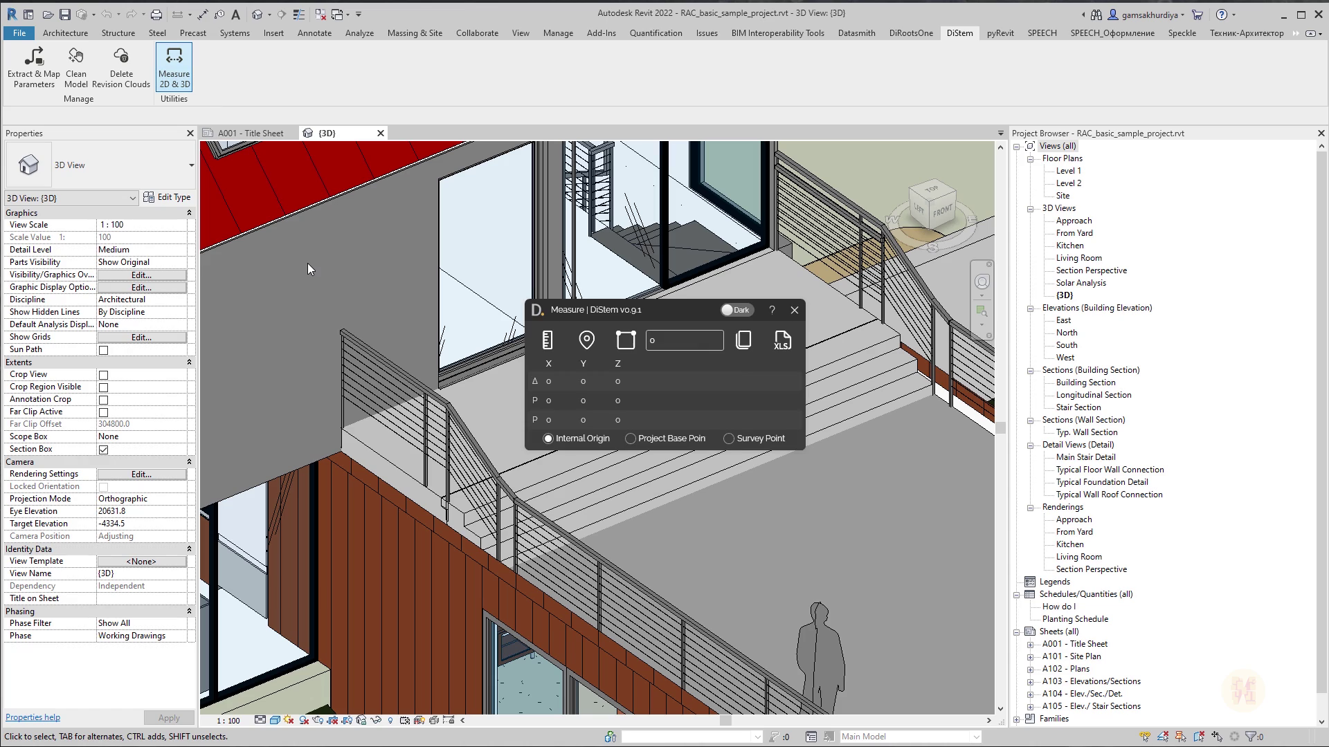
{"action": "left_click_drag", "start_coordinate": [671, 310], "coordinate": [809, 213]}
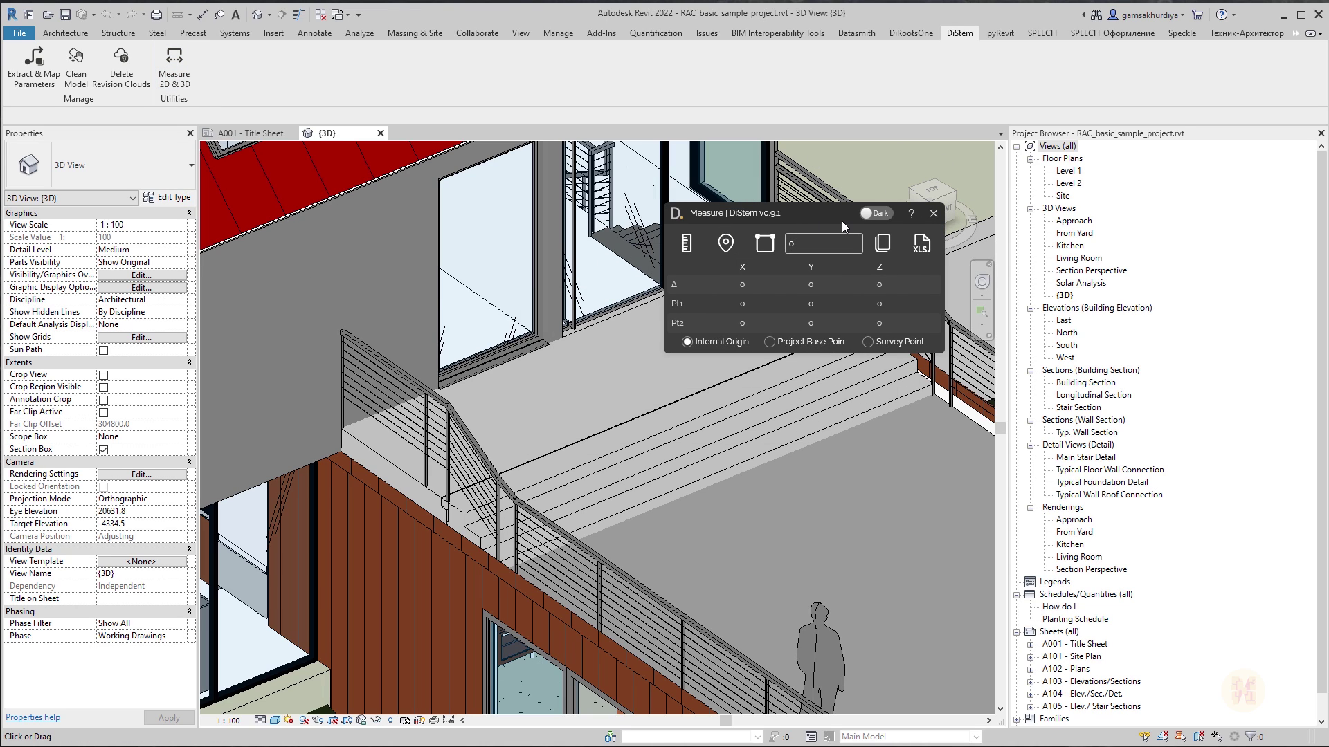
{"action": "left_click_drag", "start_coordinate": [842, 222], "coordinate": [812, 259]}
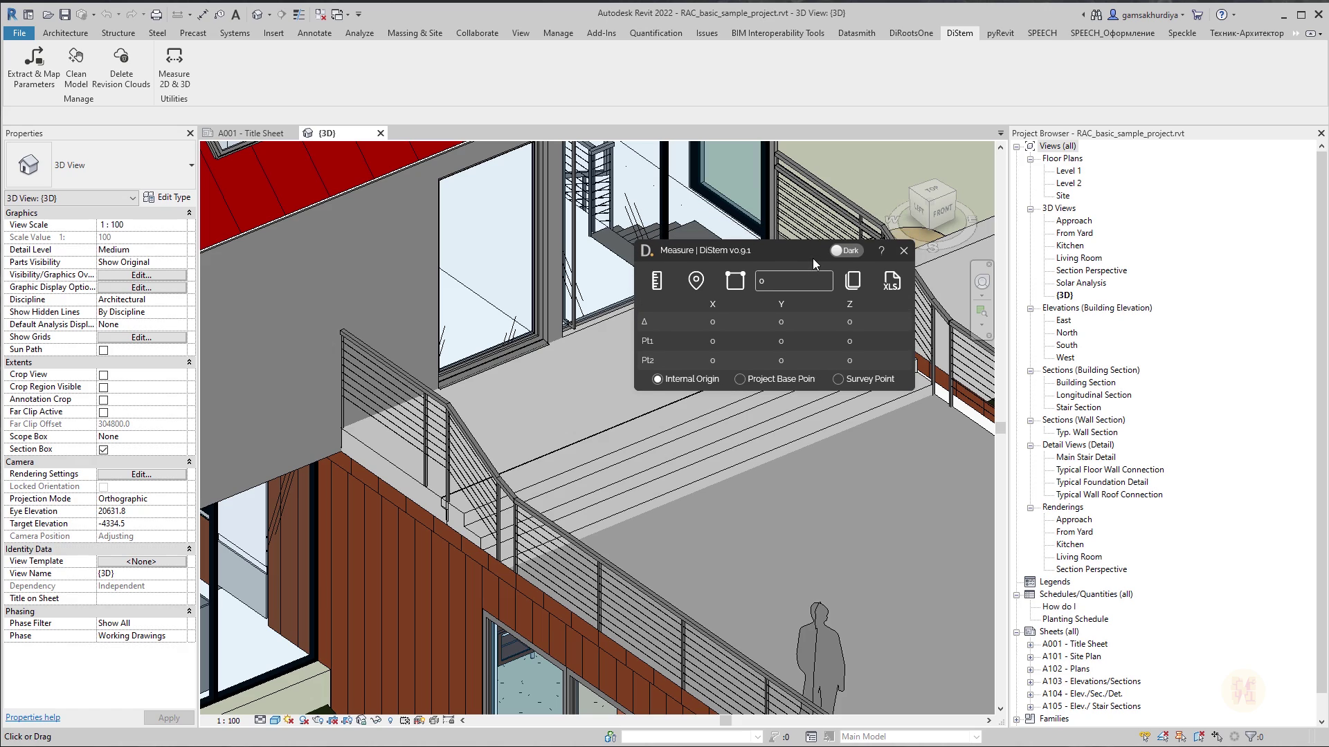
{"action": "left_click", "coordinate": [843, 251]}
{"action": "left_click", "coordinate": [845, 250]}
{"action": "left_click_drag", "start_coordinate": [816, 251], "coordinate": [845, 259]}
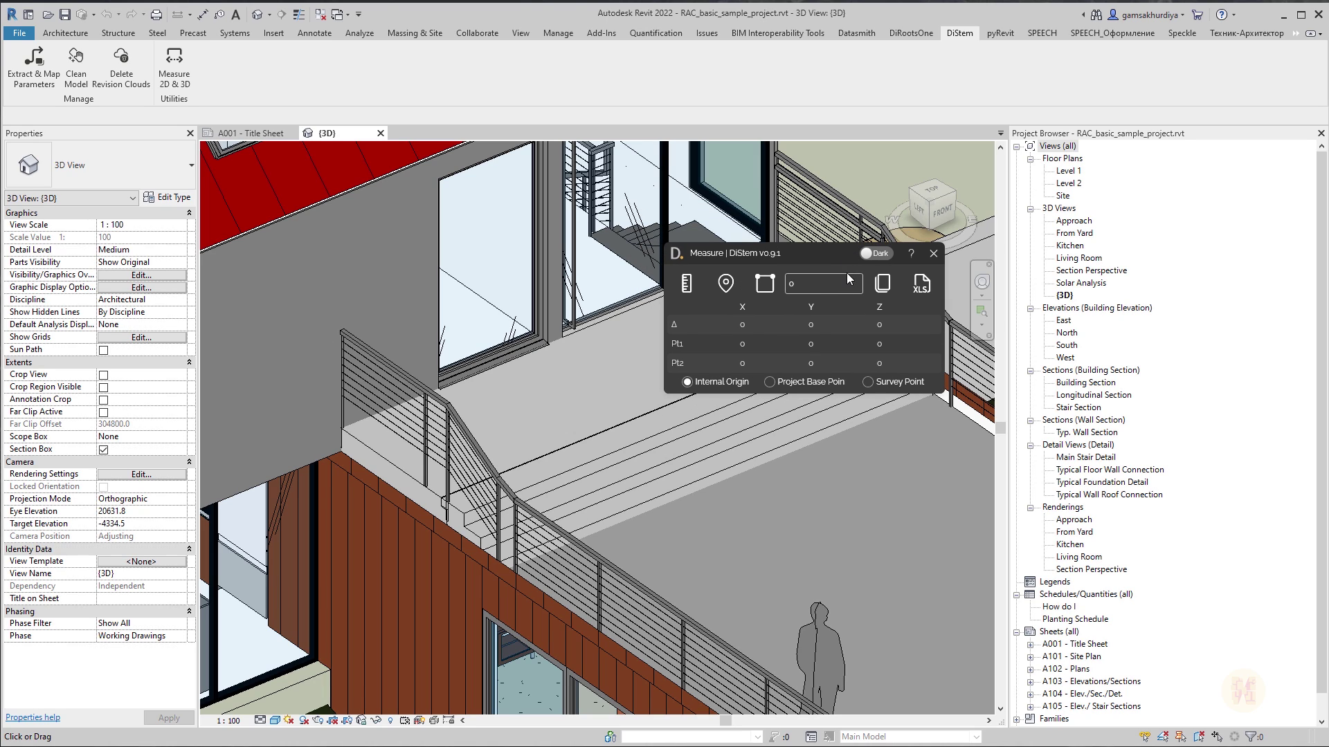
Step: Measure the 4974 distance between two points on the wall edge
{"action": "left_click", "coordinate": [687, 289]}
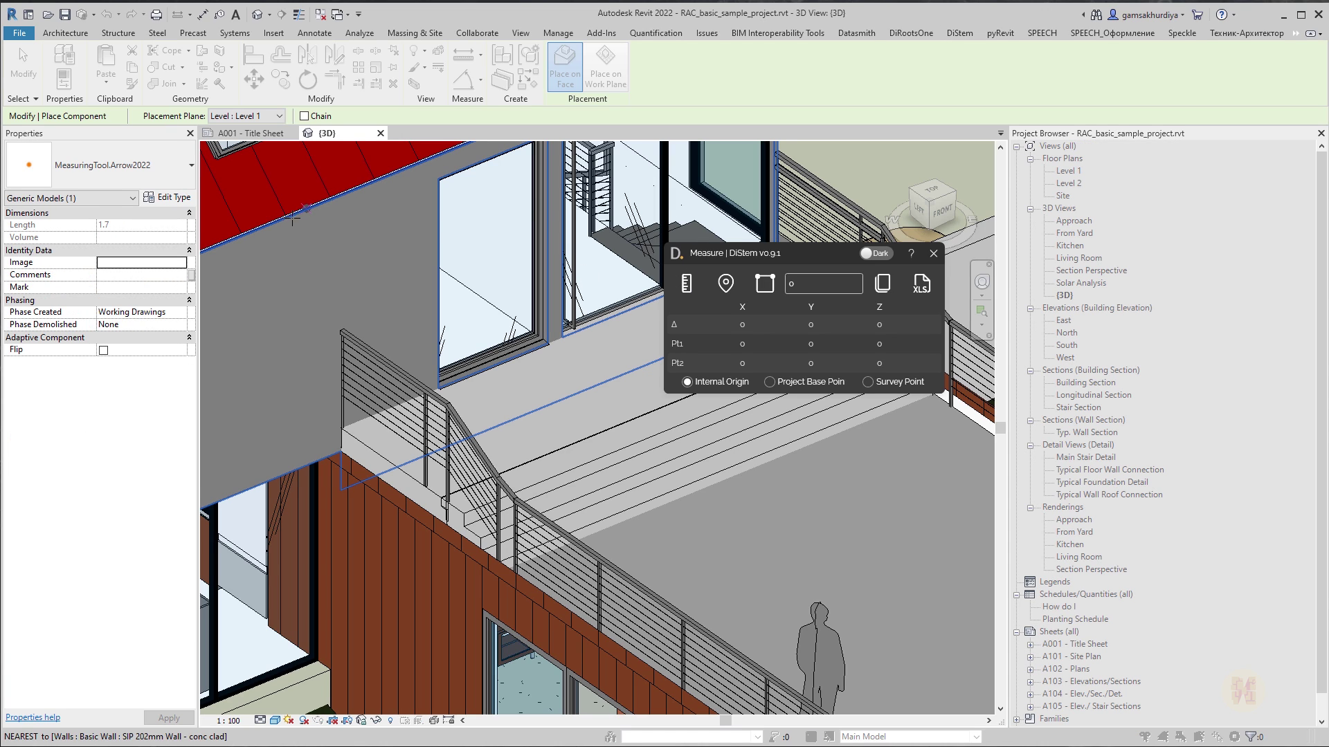
{"action": "left_click", "coordinate": [287, 216]}
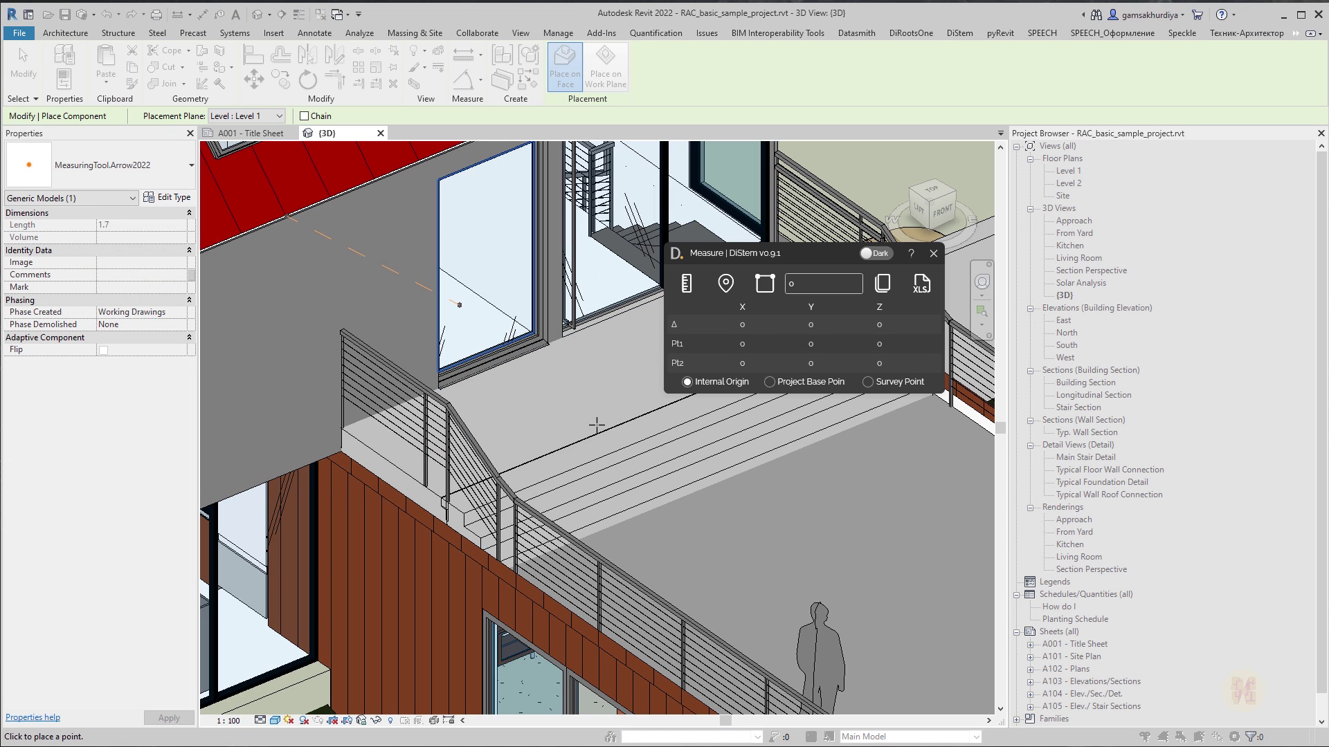
{"action": "left_click", "coordinate": [542, 595]}
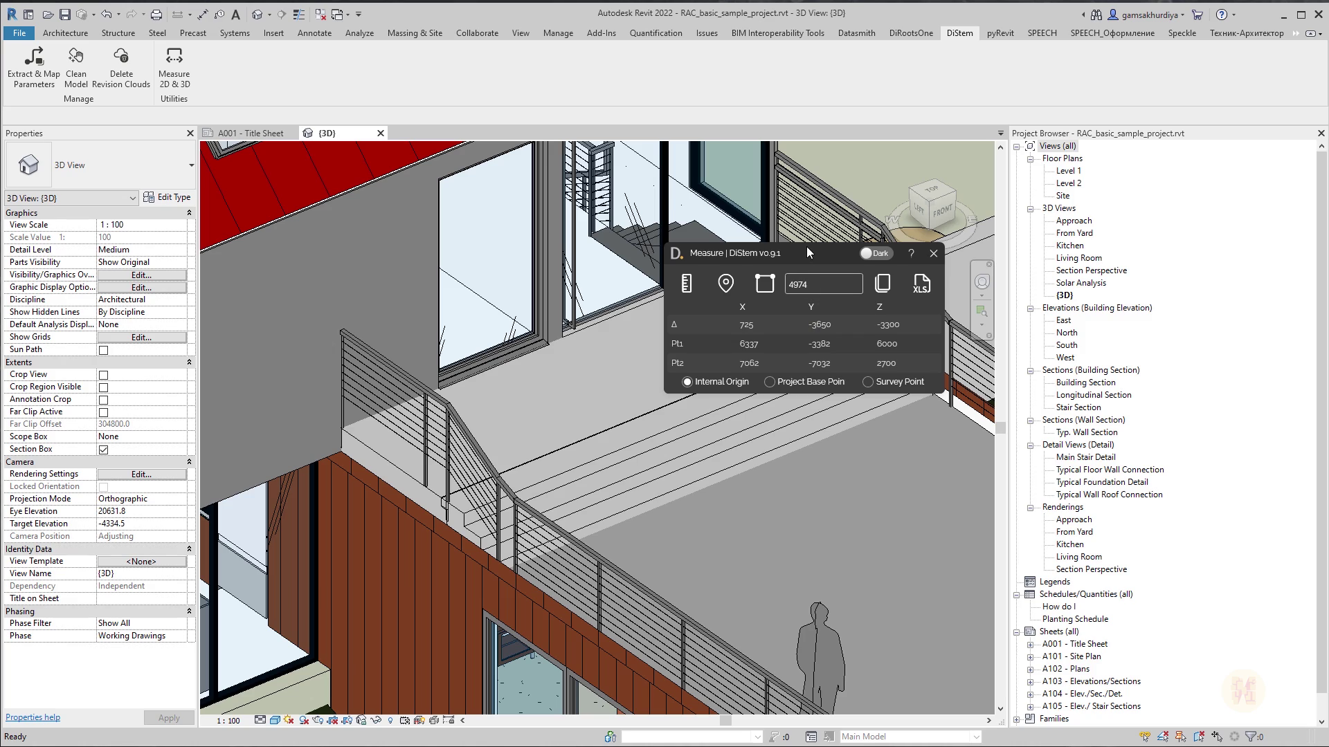
Step: Compare coordinates against Project Base Point and Survey Point, ending on Internal Origin
{"action": "left_click_drag", "start_coordinate": [807, 252], "coordinate": [807, 211]}
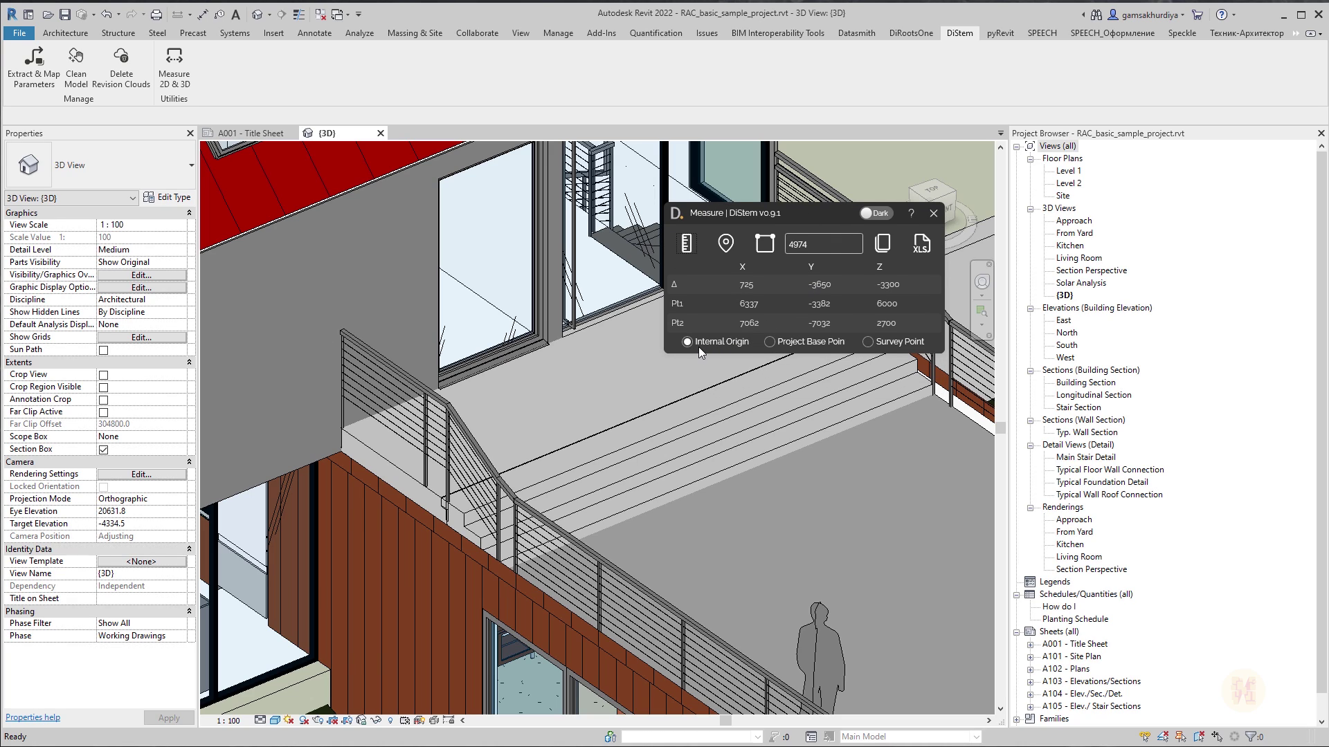
{"action": "left_click", "coordinate": [790, 346]}
{"action": "left_click", "coordinate": [873, 344]}
{"action": "left_click", "coordinate": [726, 346]}
Step: Read a single point's coordinates (9901, -3404, 3000), then zoom in on the terrace stairs and railing
{"action": "left_click", "coordinate": [725, 243]}
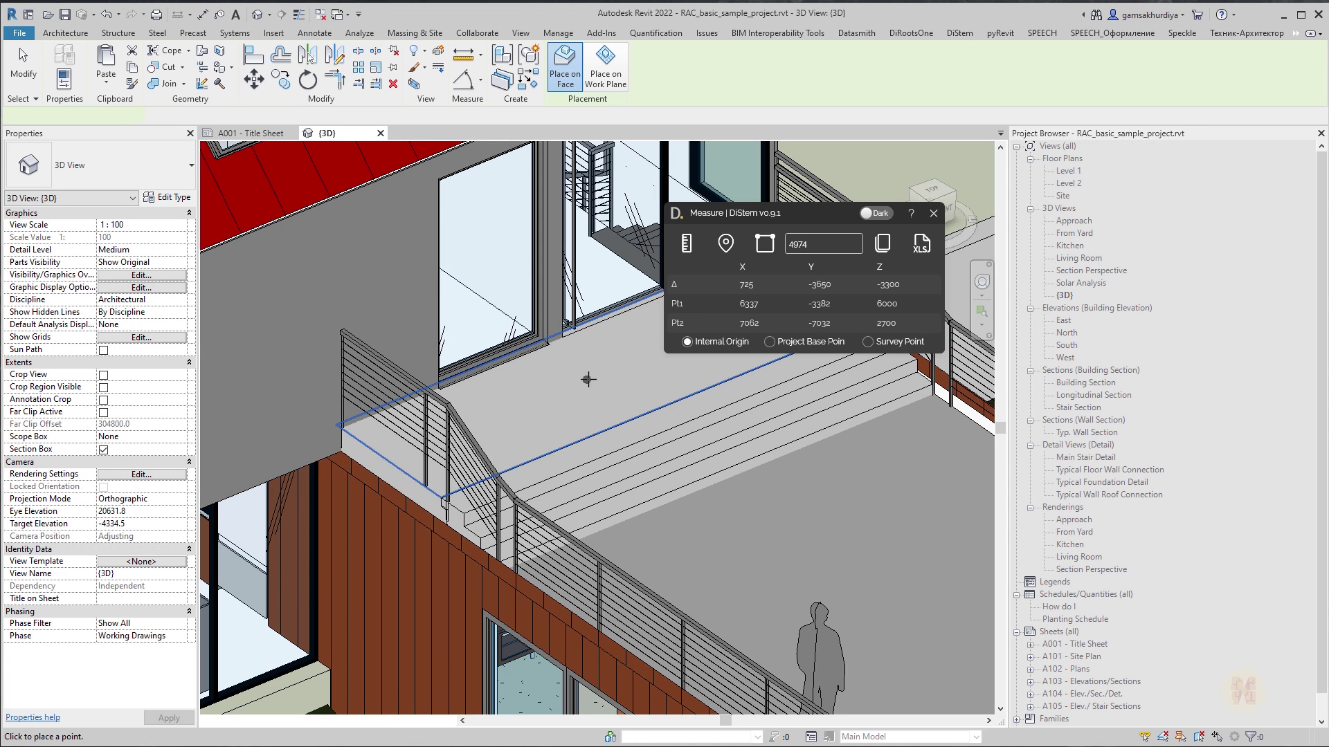
{"action": "left_click", "coordinate": [549, 344]}
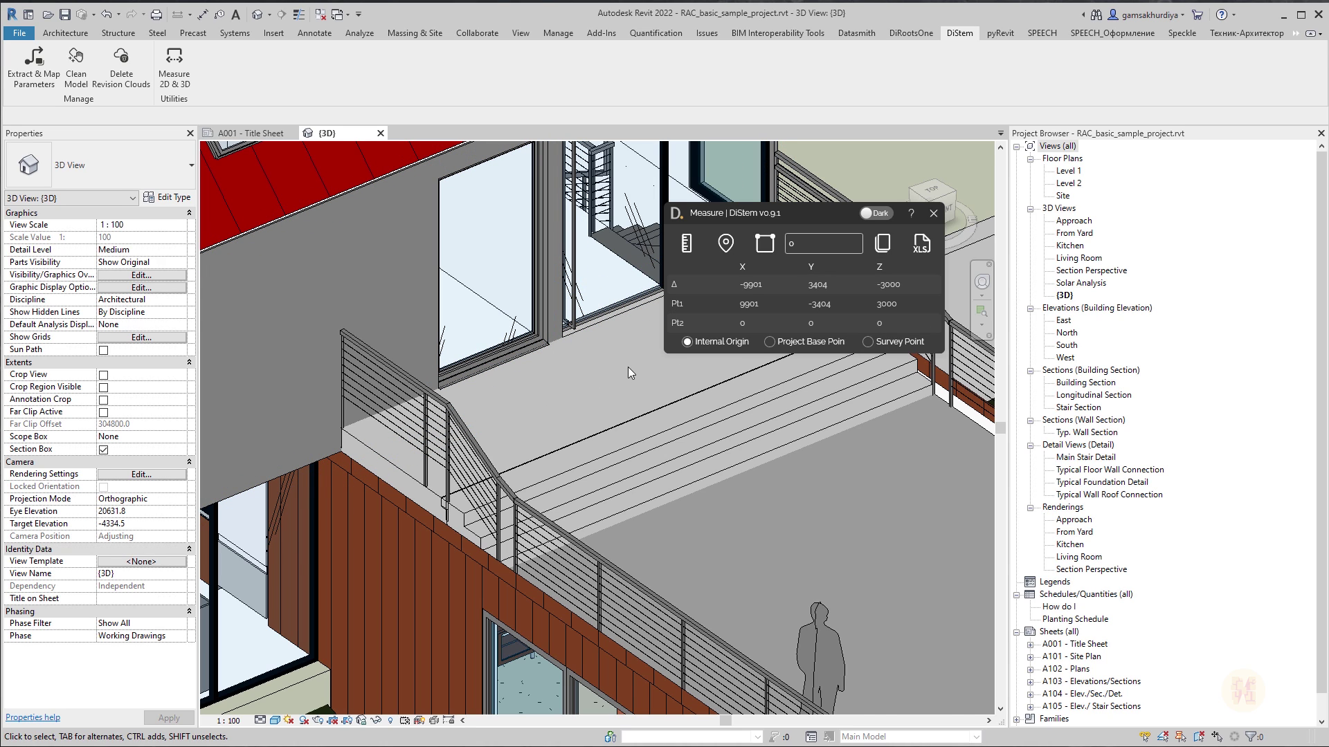
{"action": "scroll", "coordinate": [629, 366], "scroll_direction": "down", "scroll_amount": 3}
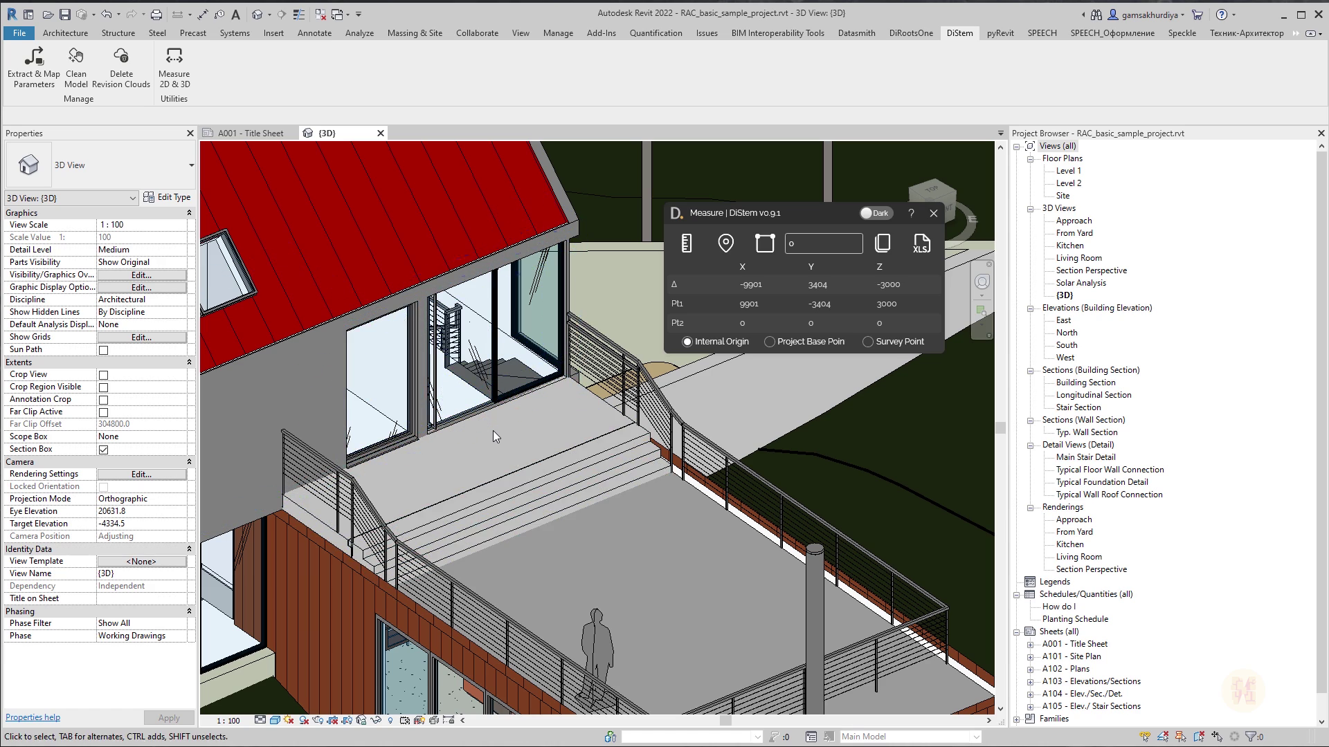
{"action": "scroll", "coordinate": [494, 436], "scroll_direction": "down", "scroll_amount": 10}
{"action": "scroll", "coordinate": [473, 573], "scroll_direction": "up", "scroll_amount": 3}
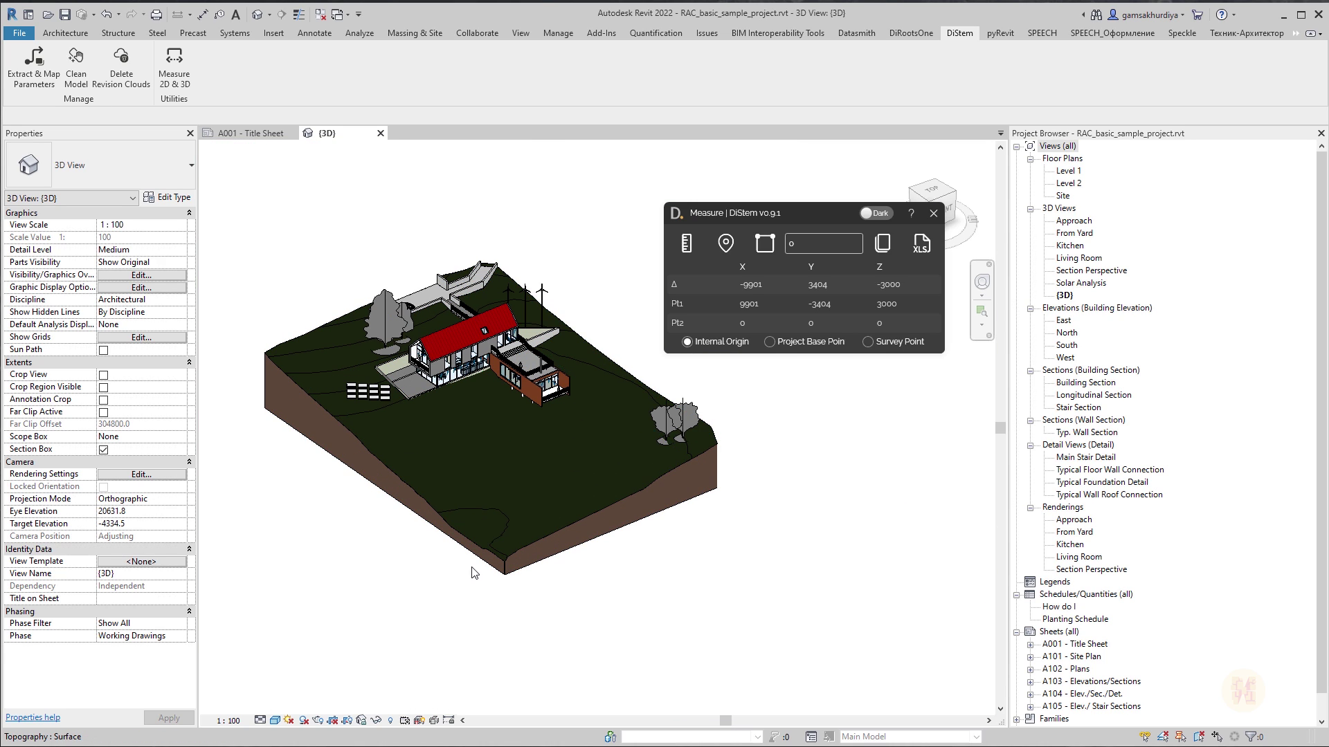
{"action": "scroll", "coordinate": [473, 573], "scroll_direction": "up", "scroll_amount": 2}
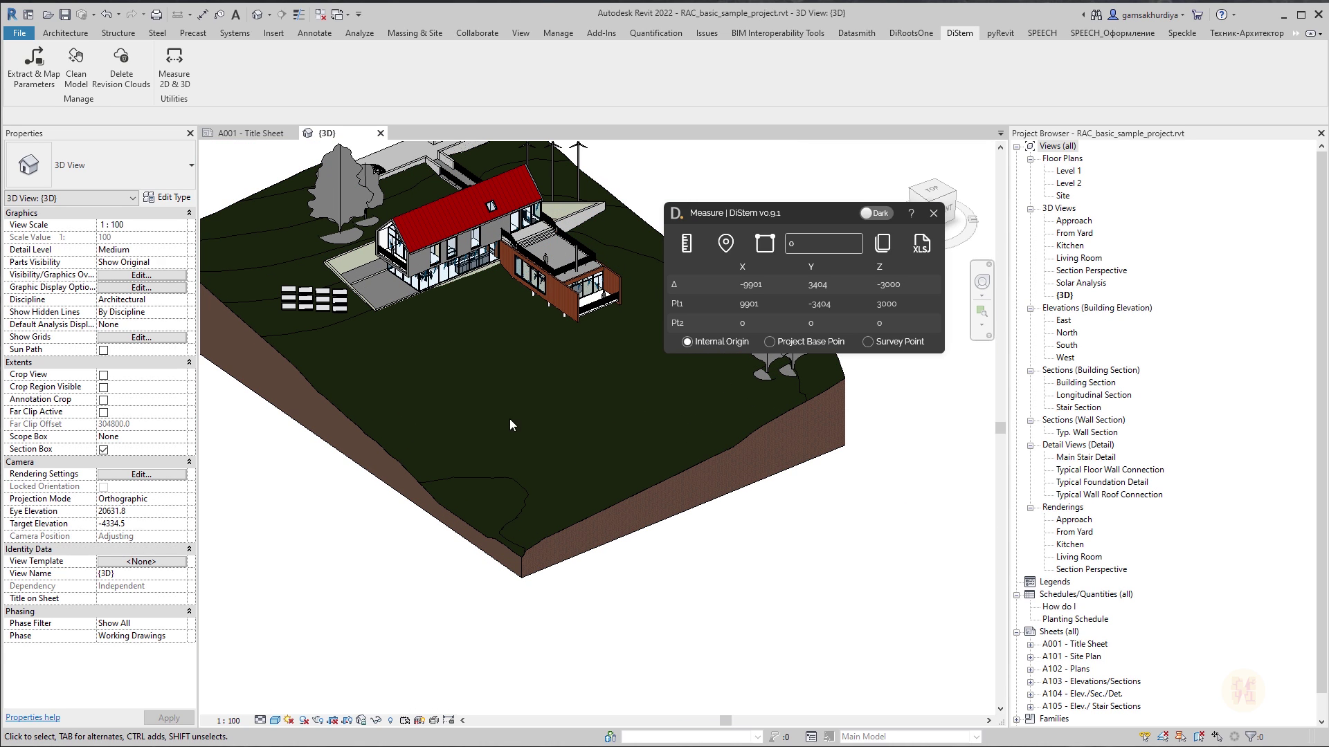
{"action": "scroll", "coordinate": [511, 424], "scroll_direction": "up", "scroll_amount": 3}
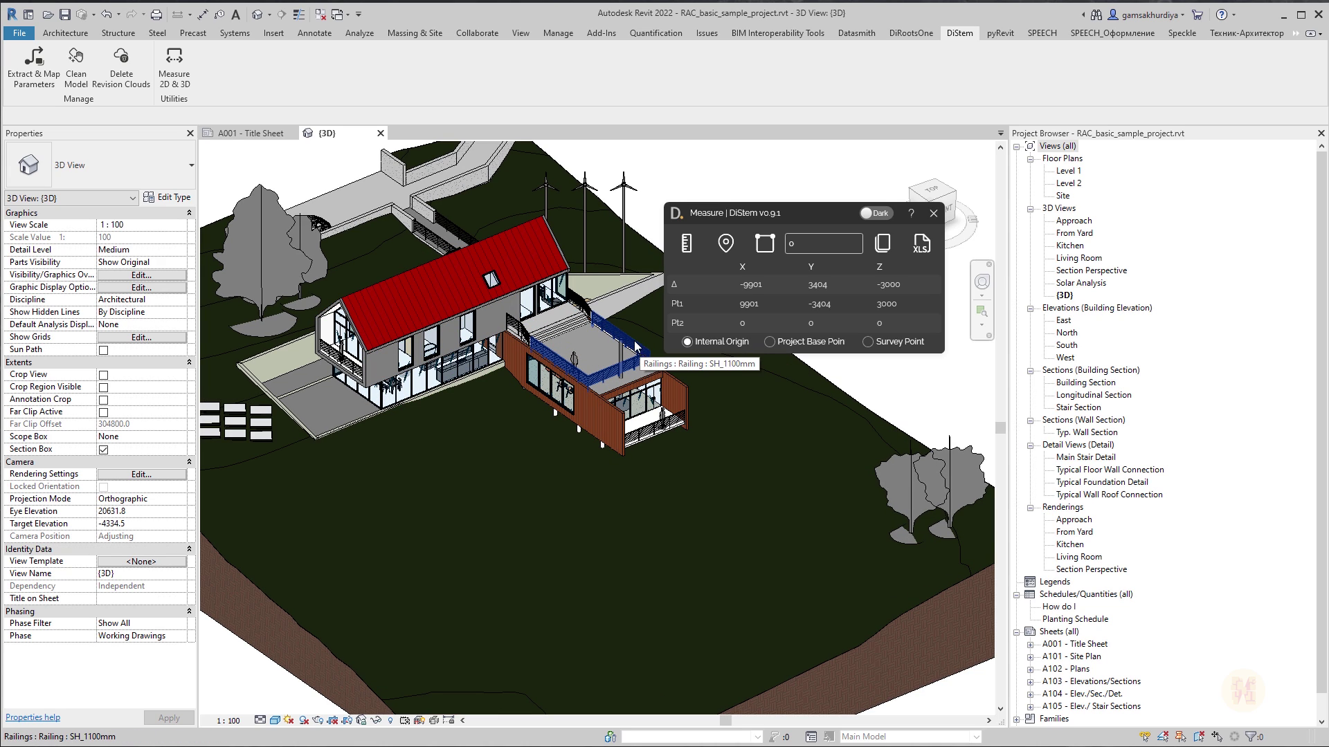
{"action": "scroll", "coordinate": [477, 376], "scroll_direction": "up", "scroll_amount": 5}
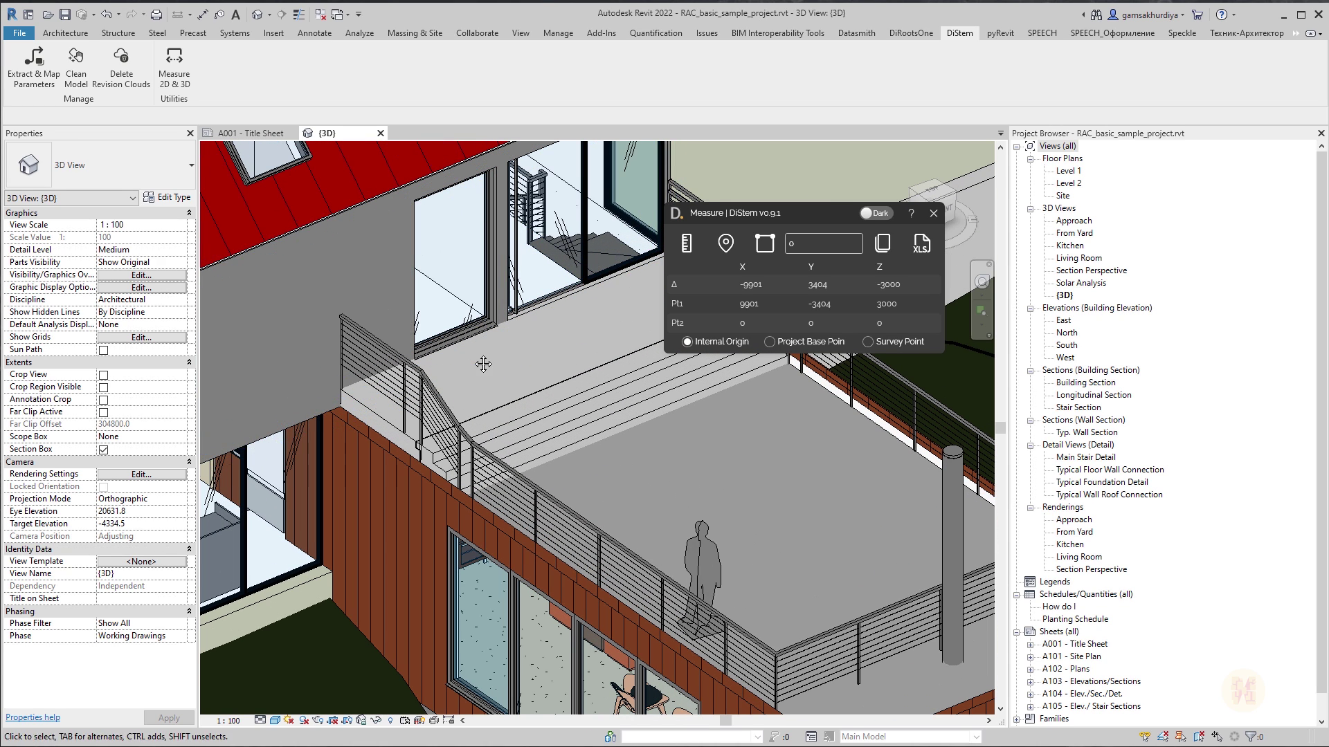
{"action": "scroll", "coordinate": [346, 374], "scroll_direction": "up", "scroll_amount": 1}
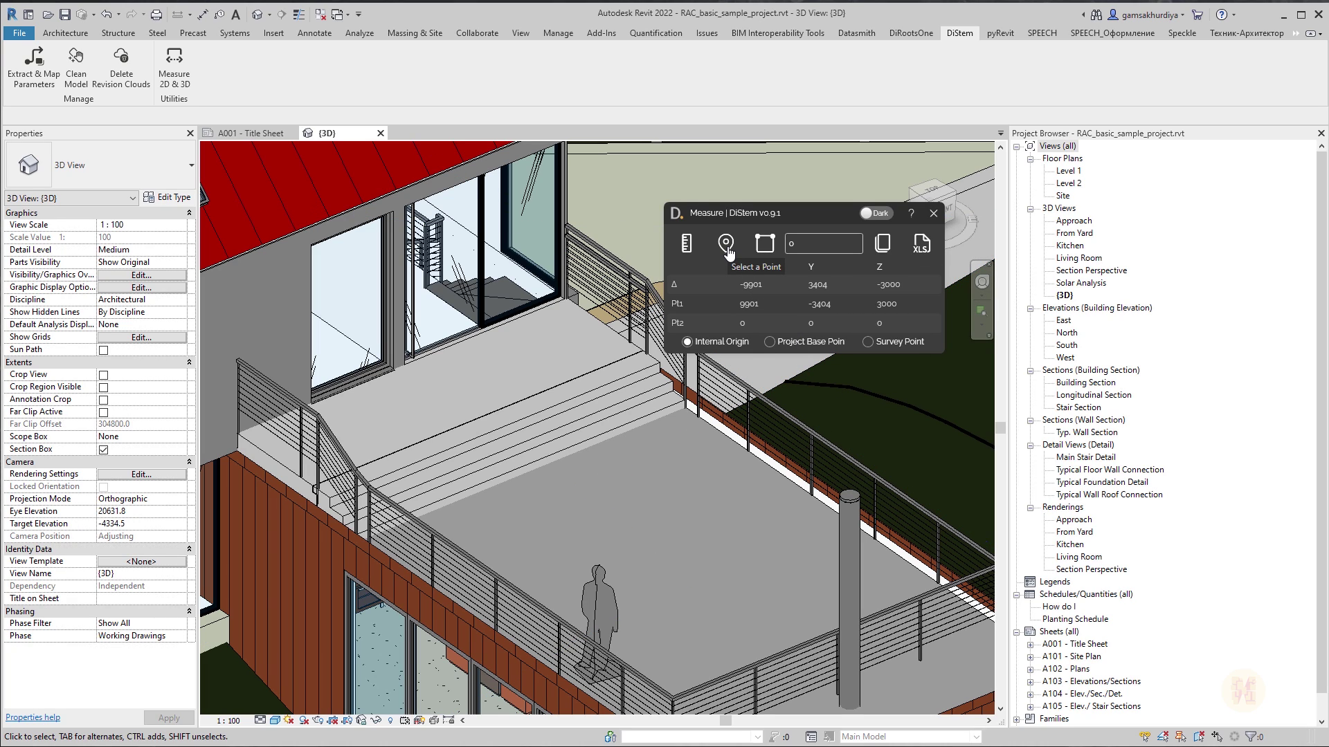
Step: Measure the top stair edge length as 6000 and copy that value to the clipboard
{"action": "left_click", "coordinate": [764, 246]}
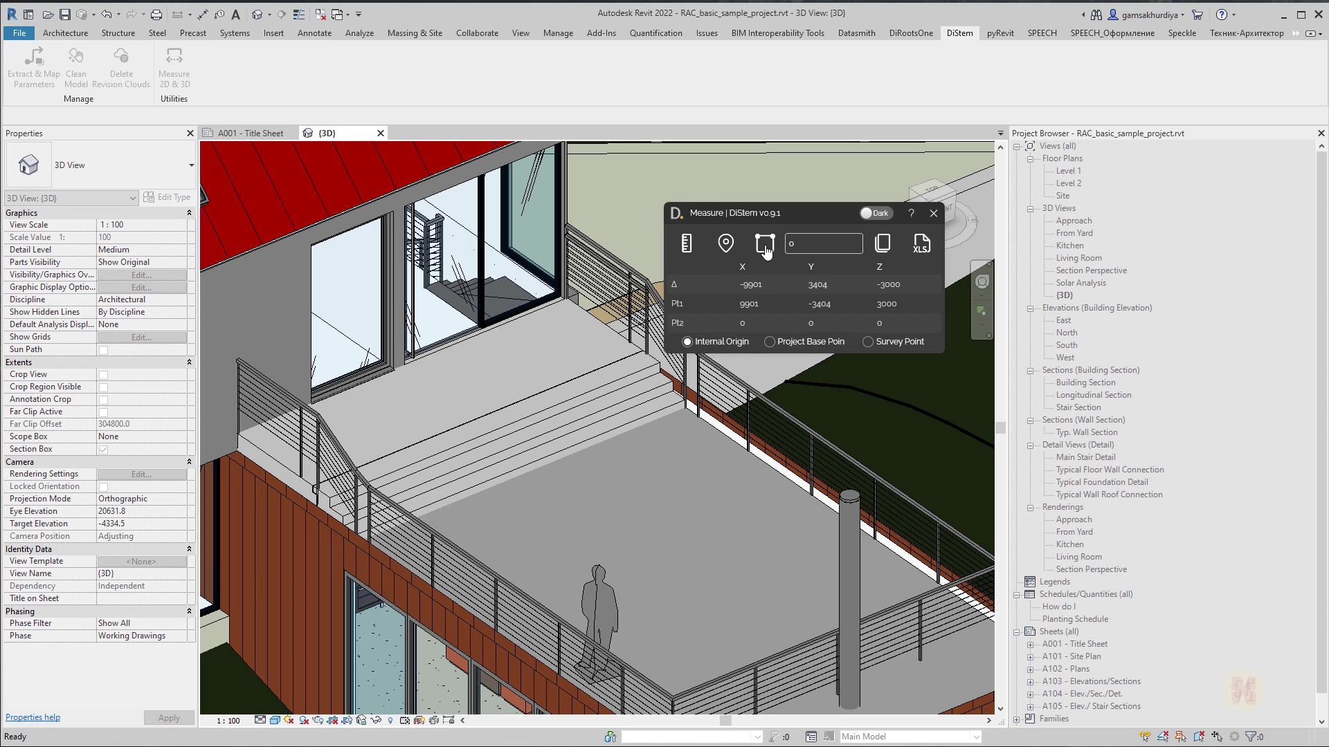
{"action": "left_click", "coordinate": [685, 246]}
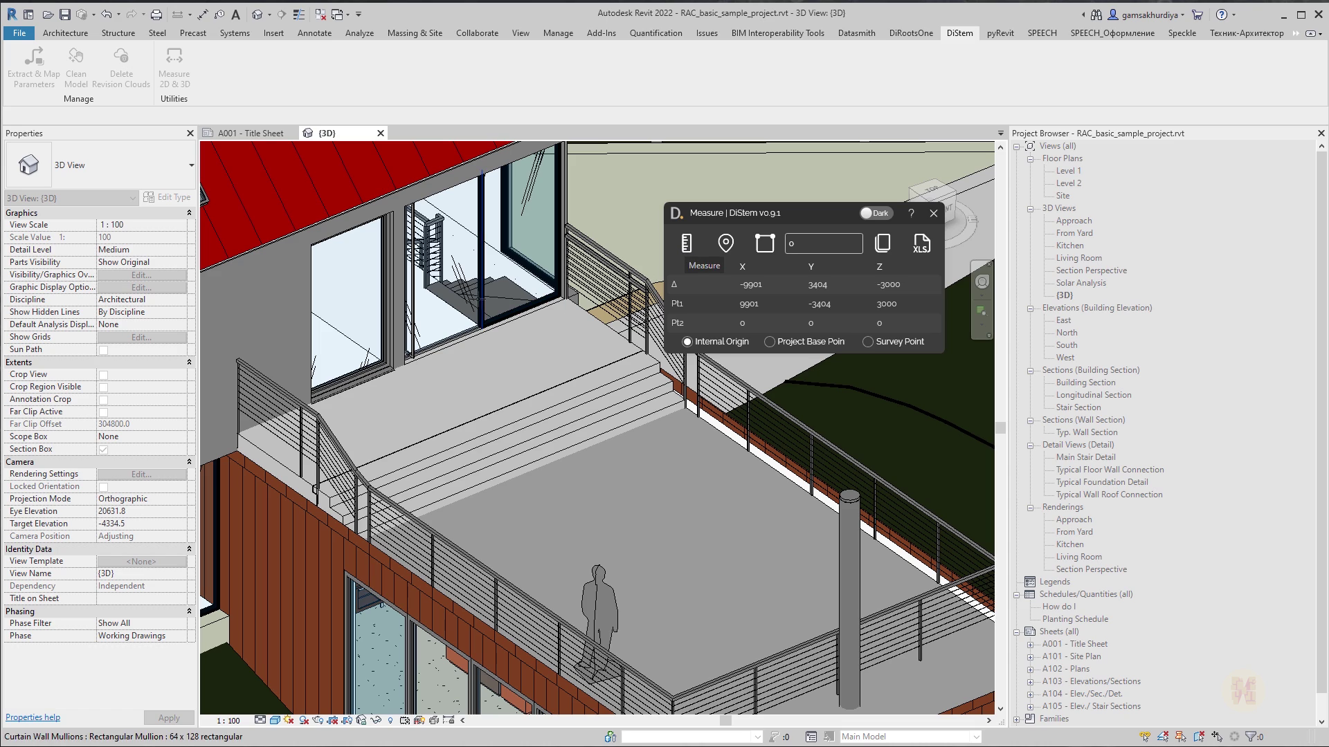
{"action": "left_click", "coordinate": [513, 403]}
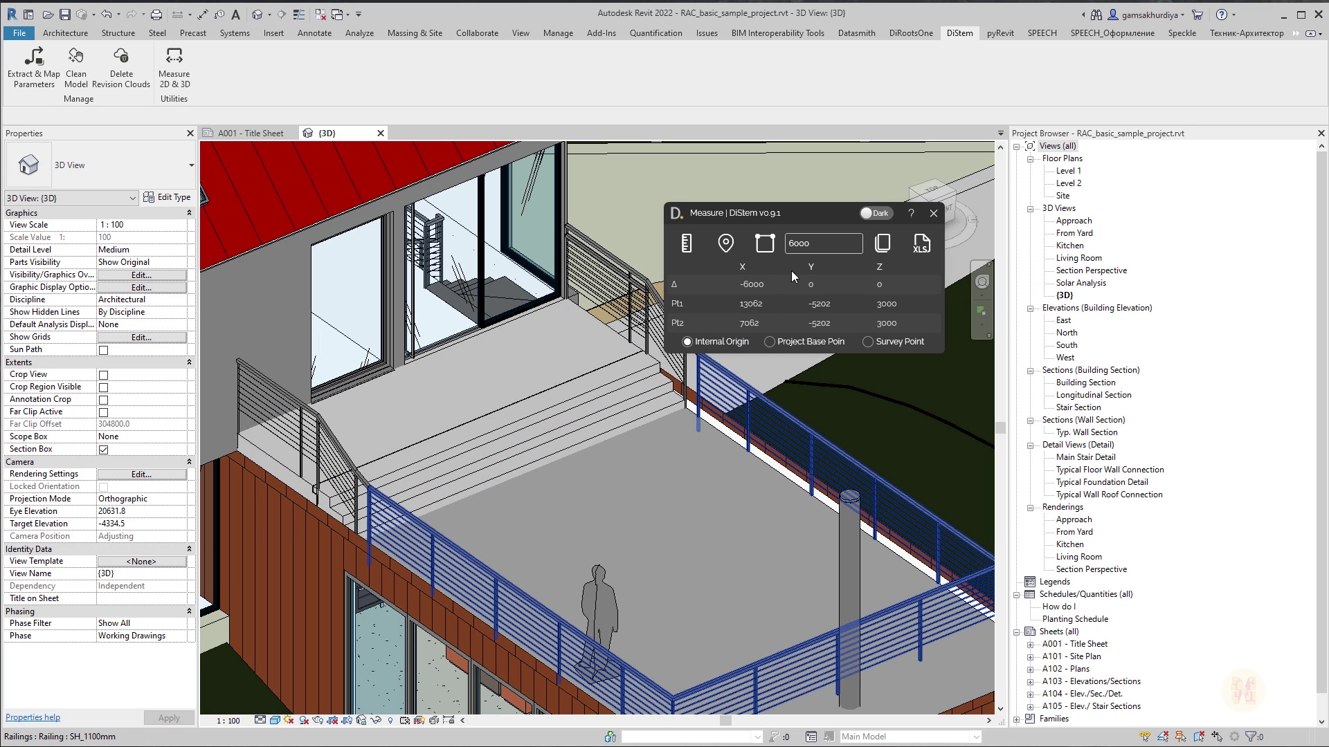
{"action": "double_click", "coordinate": [810, 244]}
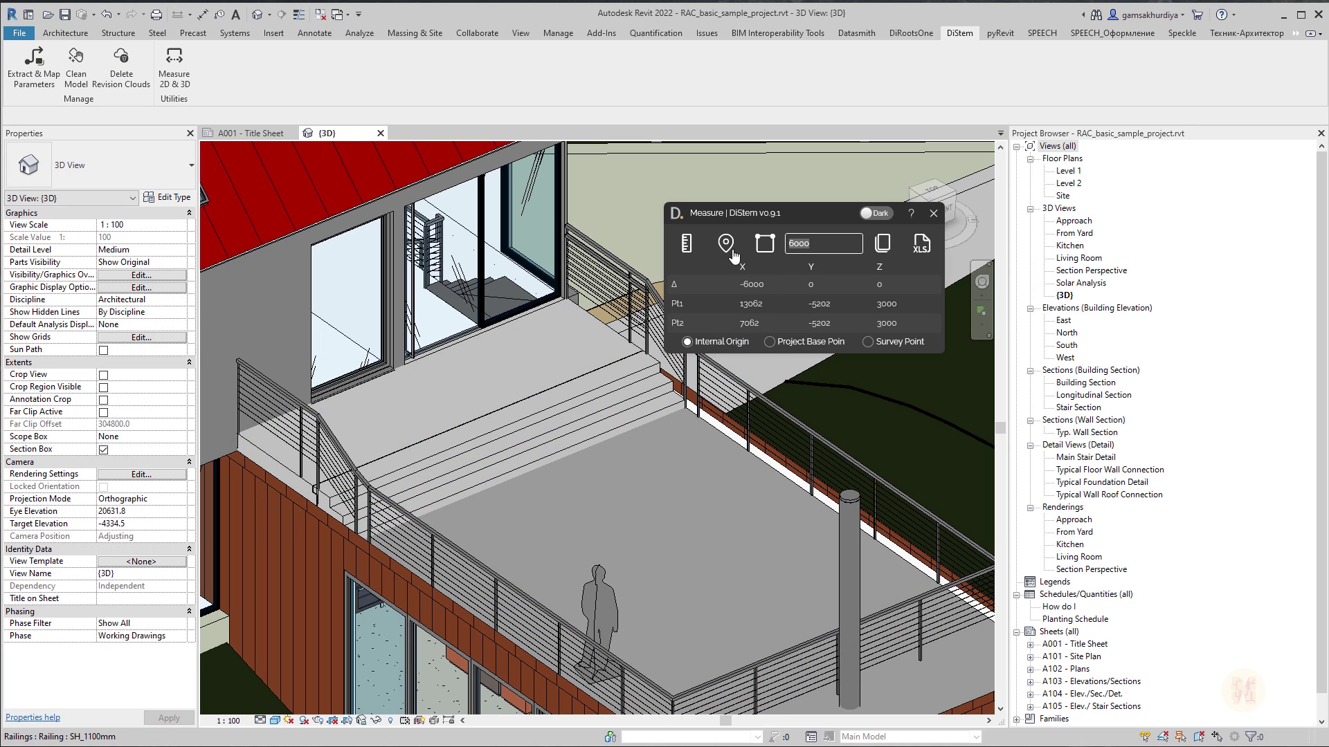
{"action": "left_click", "coordinate": [887, 249]}
{"action": "double_click", "coordinate": [834, 244]}
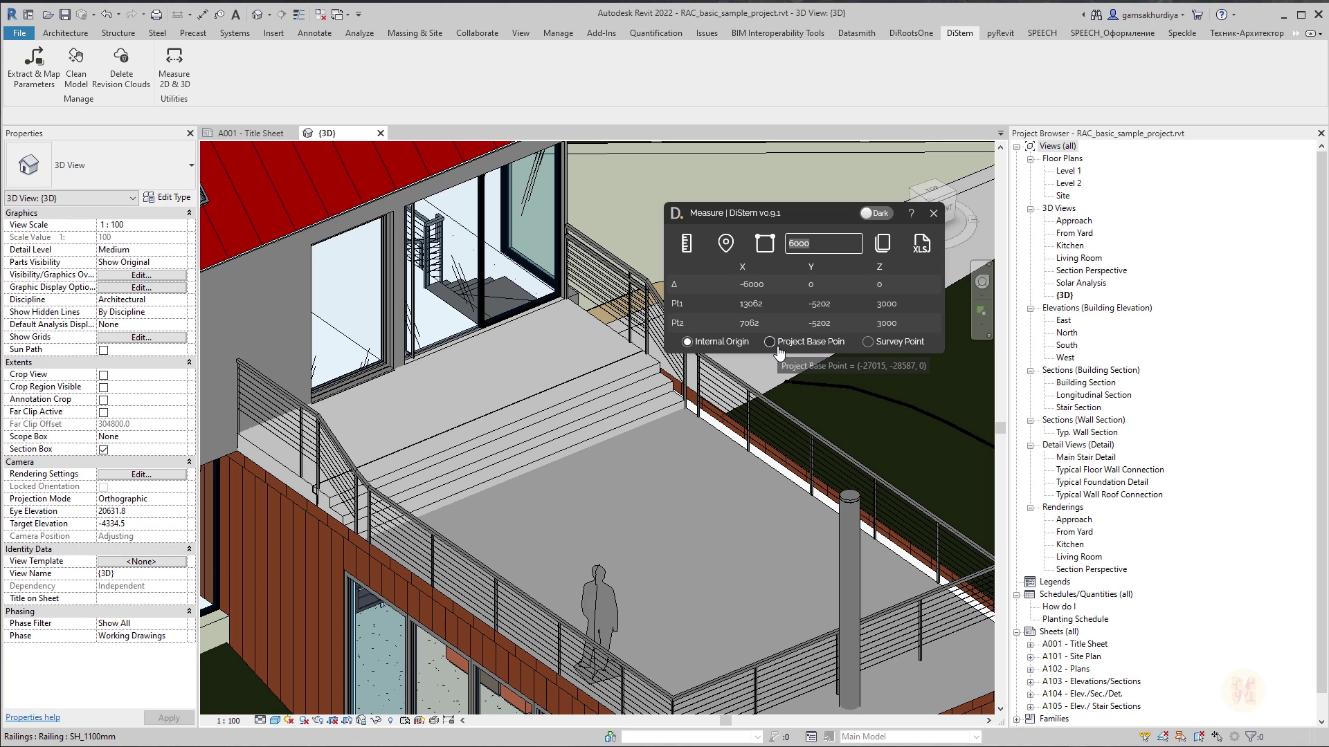
Step: Measure a 5191 point-to-point distance on the terrace, then close the Measure panel
{"action": "left_click", "coordinate": [689, 243]}
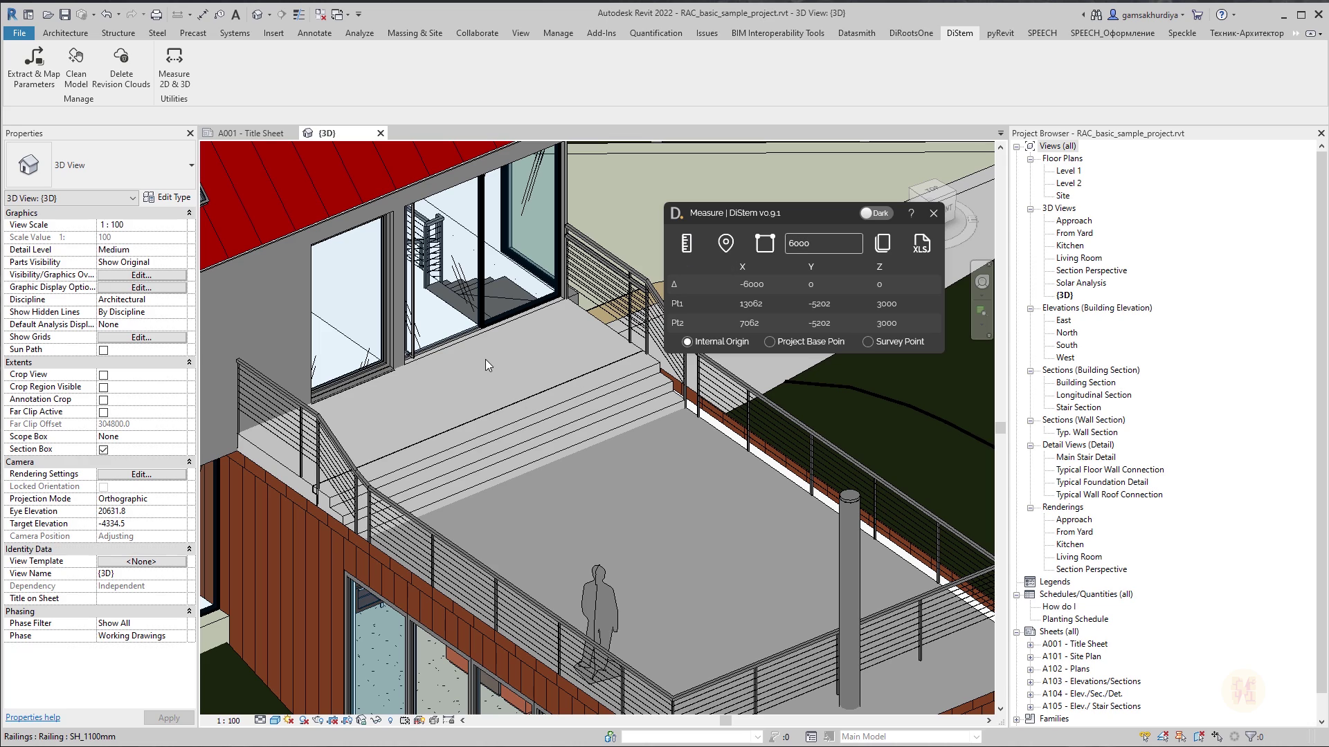
{"action": "left_click", "coordinate": [728, 548]}
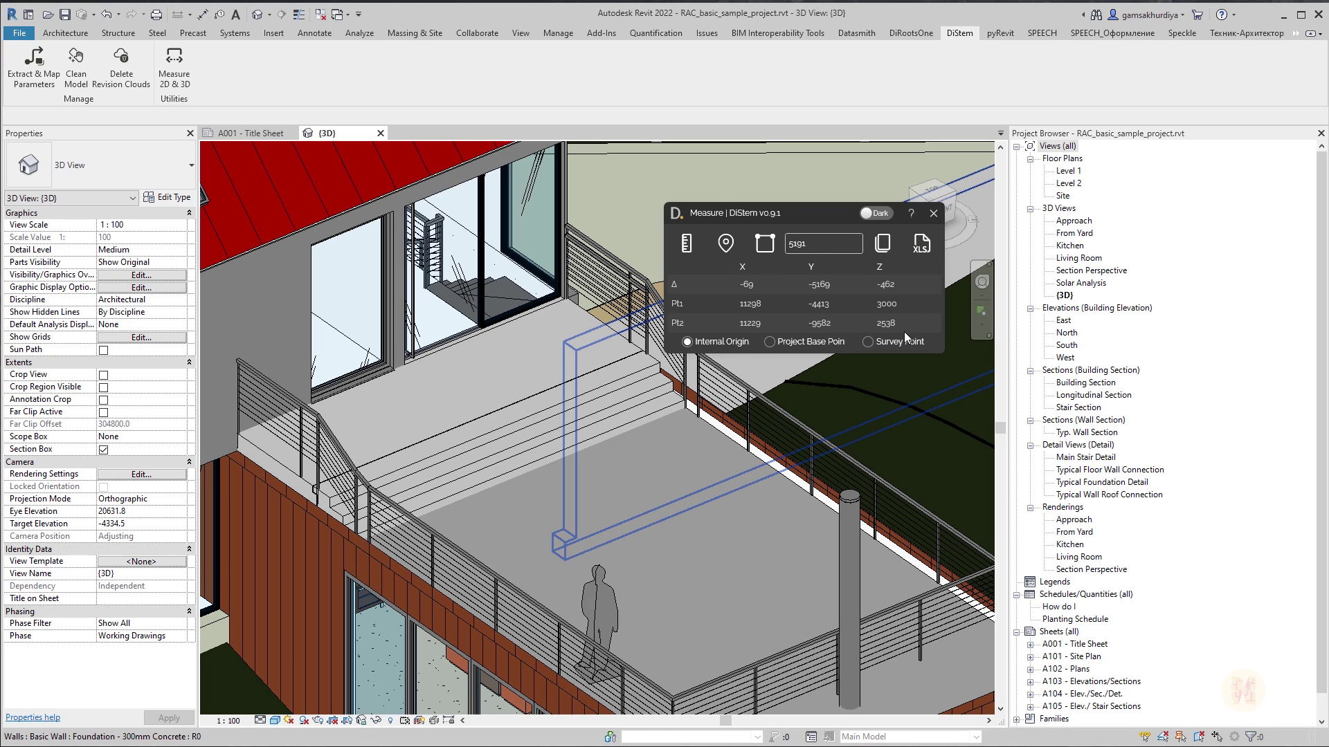
{"action": "left_click", "coordinate": [927, 254]}
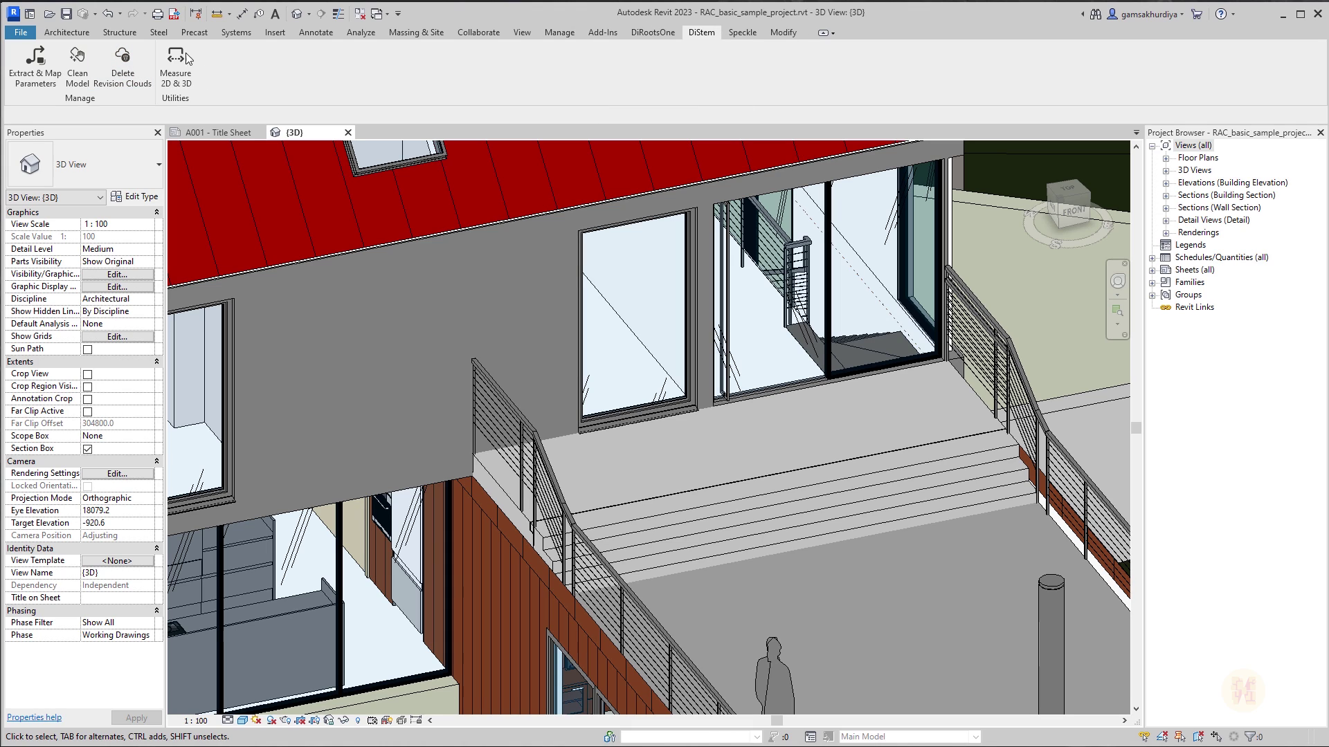
{"action": "left_click", "coordinate": [177, 63]}
{"action": "left_click_drag", "start_coordinate": [609, 305], "coordinate": [813, 295]}
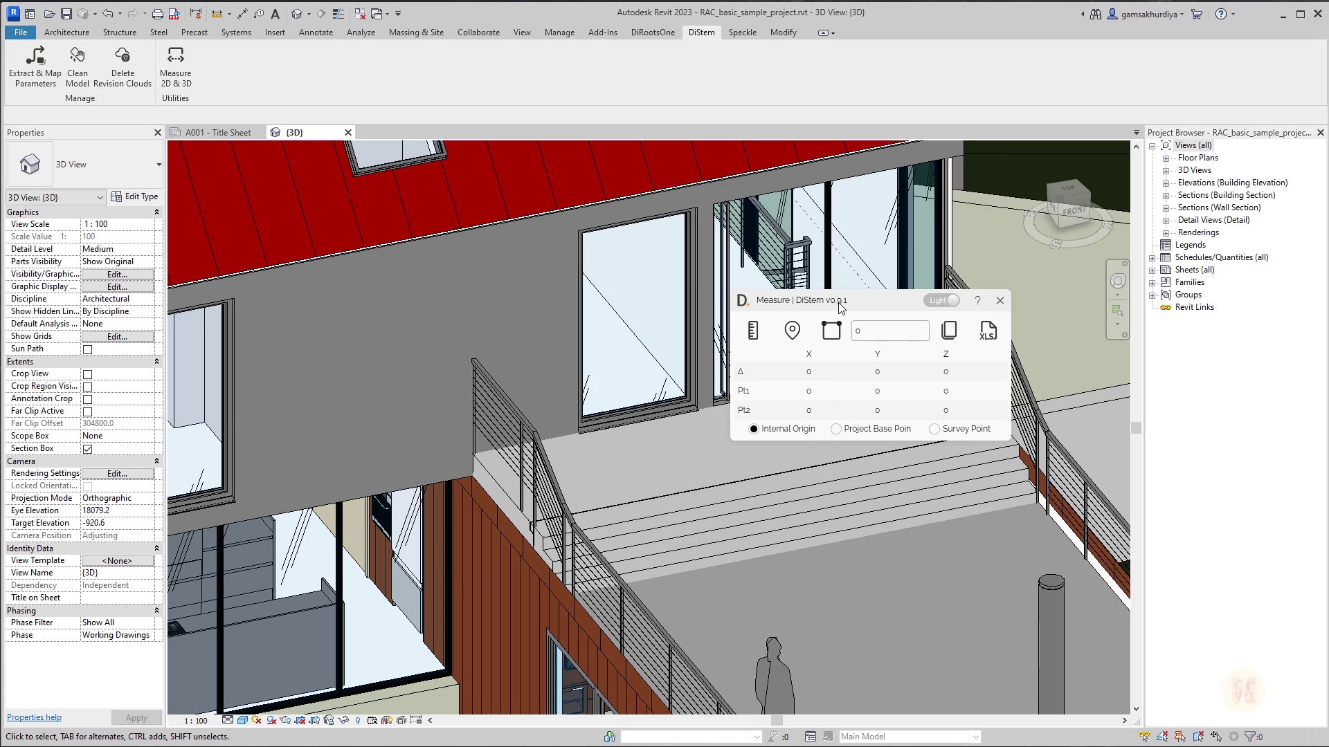
{"action": "left_click", "coordinate": [945, 301]}
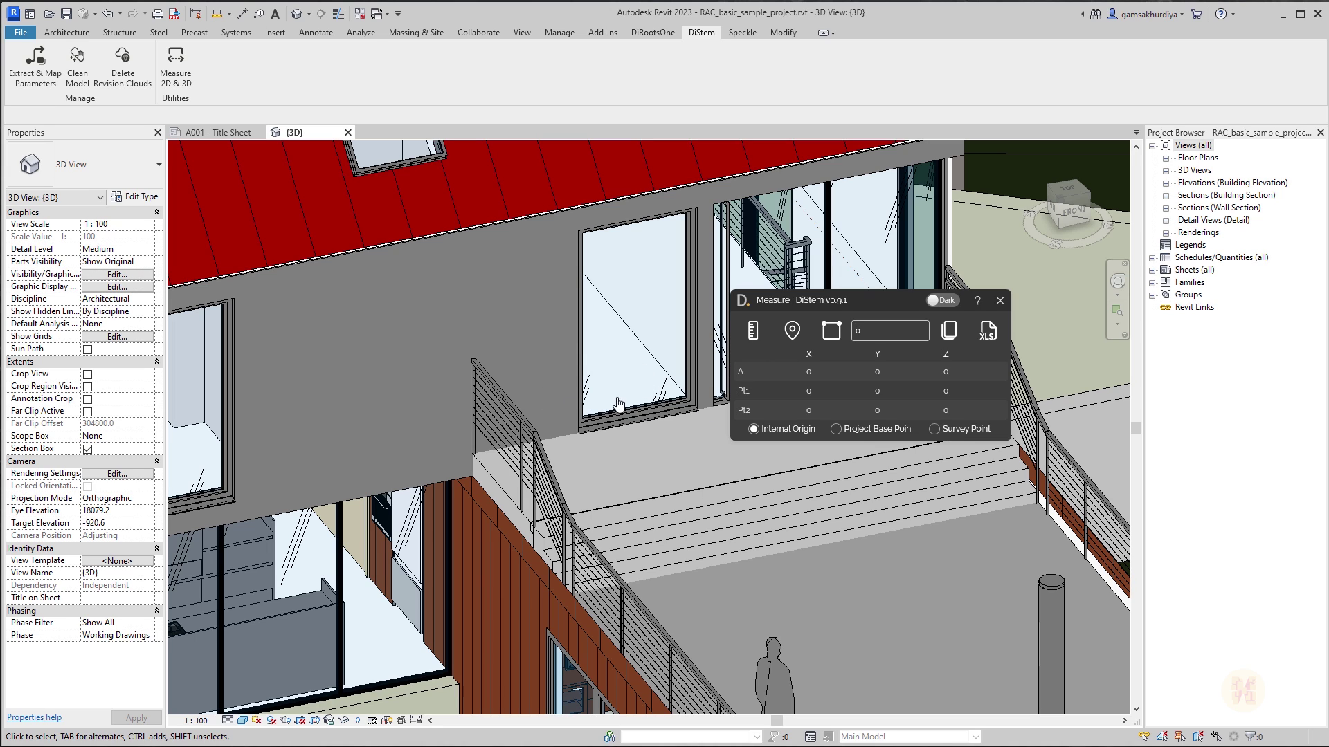
{"action": "left_click", "coordinate": [537, 340]}
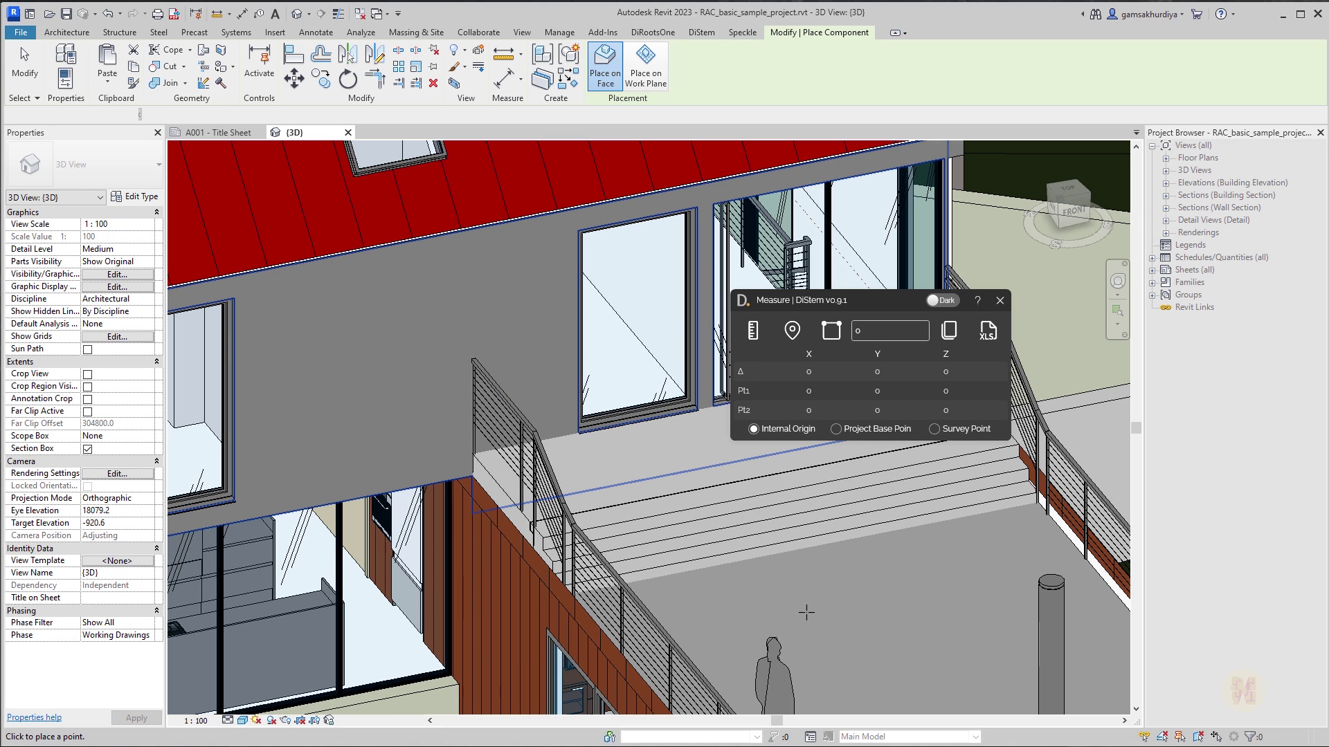
{"action": "left_click", "coordinate": [806, 613]}
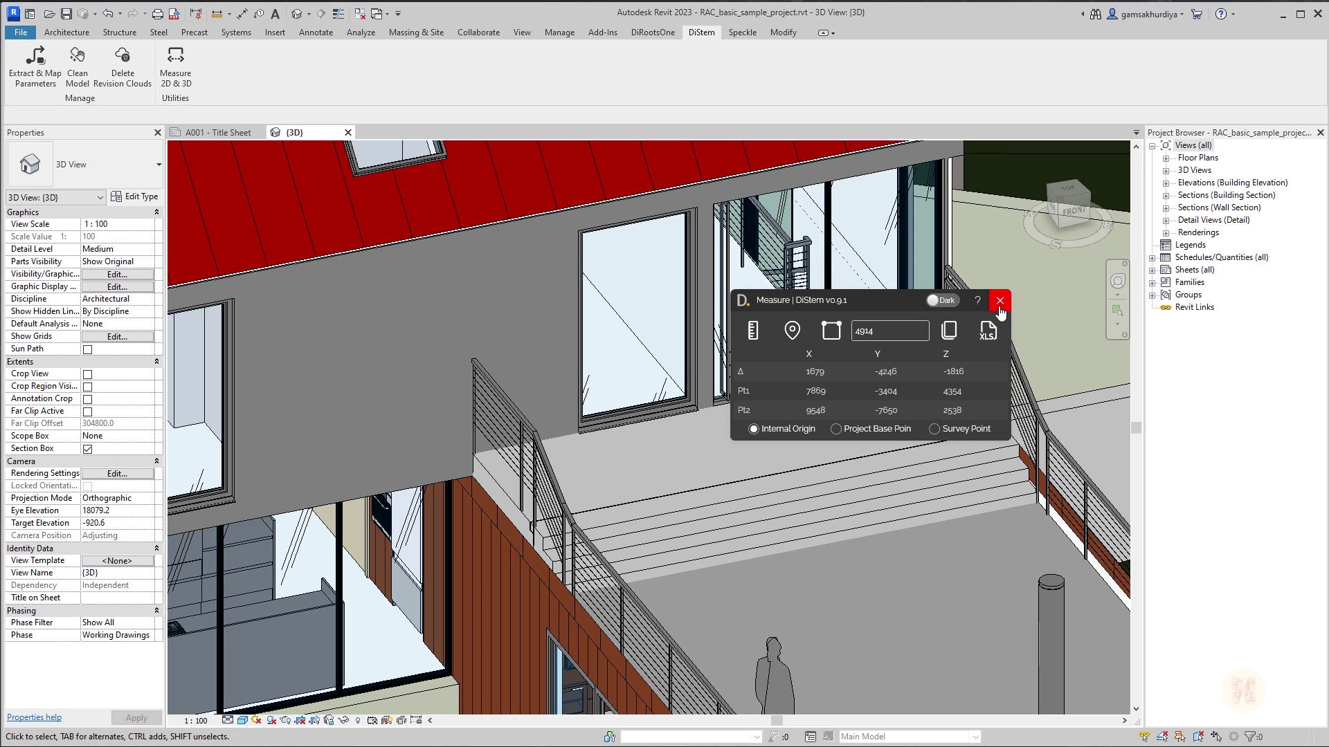
{"action": "left_click", "coordinate": [999, 307]}
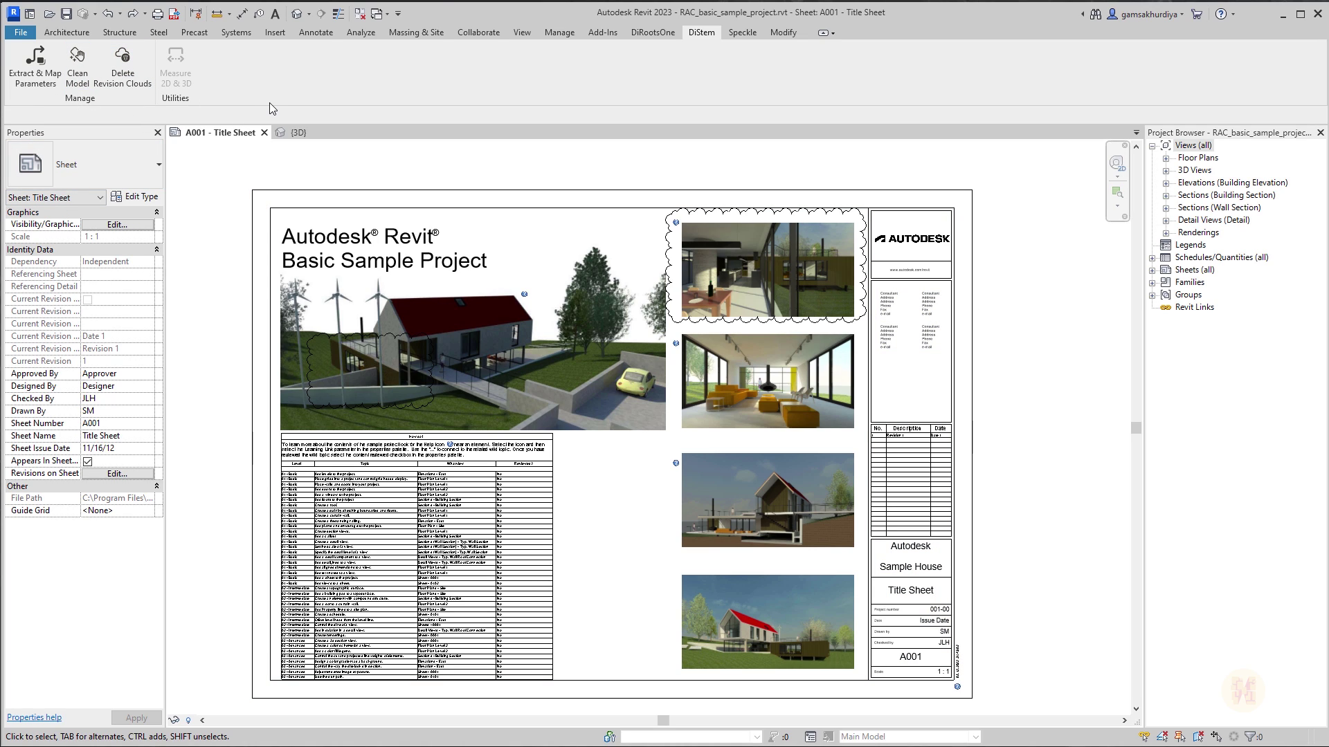
Step: Select the revision cloud around the top-right render to inspect it, then deselect it
{"action": "left_click", "coordinate": [667, 249]}
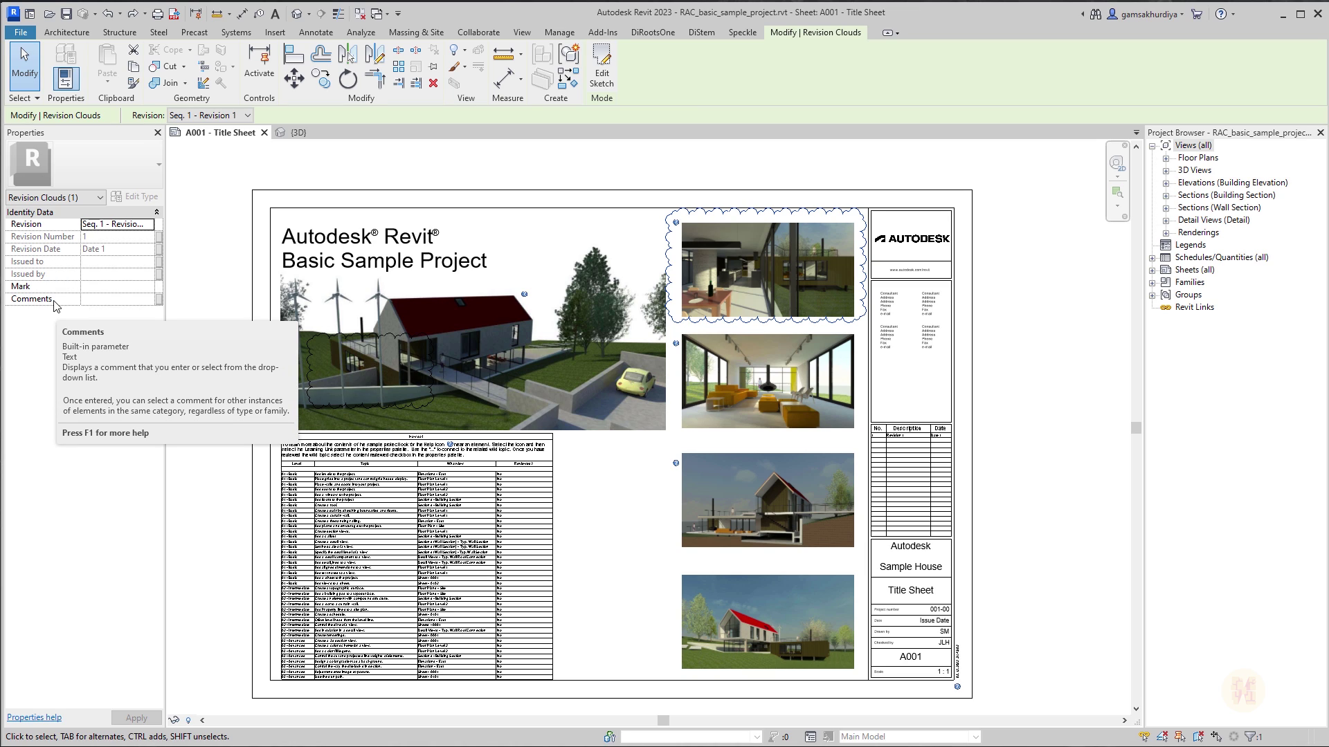
{"action": "left_click", "coordinate": [1031, 357]}
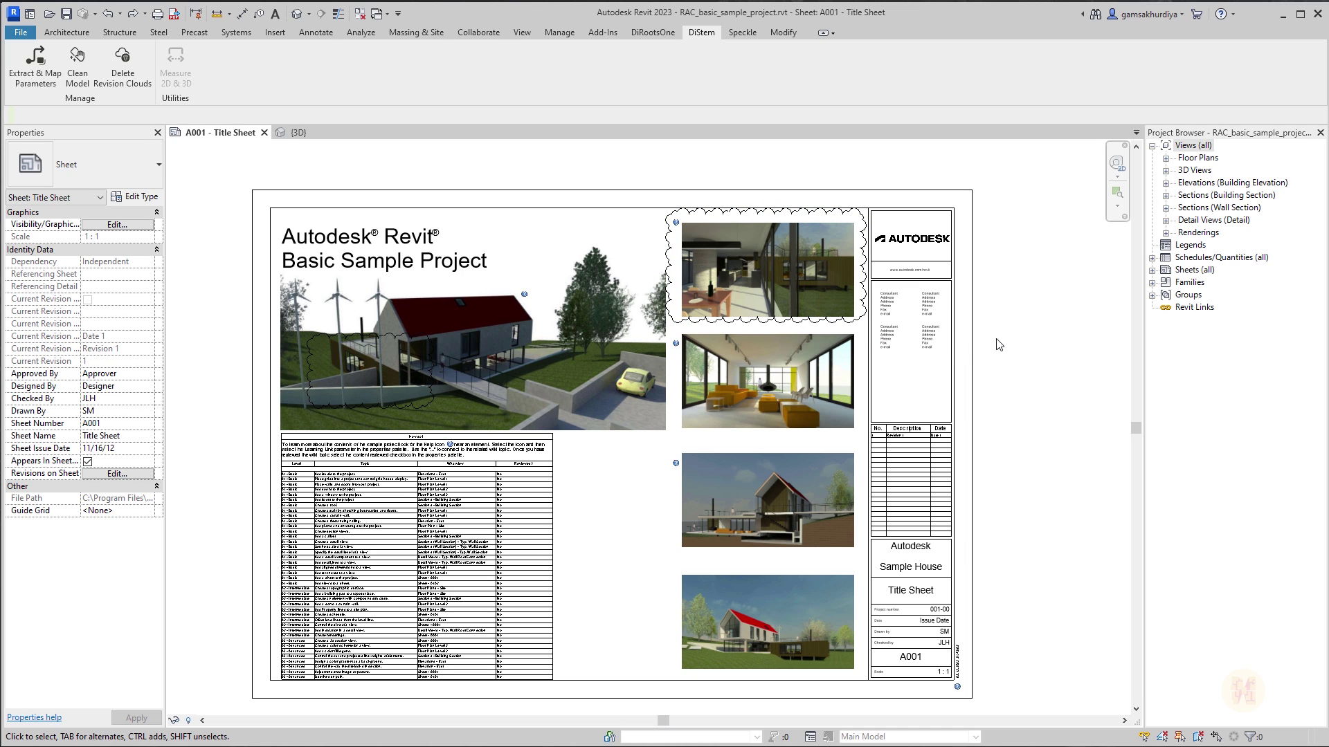
Step: Remove both Revision 1 clouds with Delete Revision Clouds, then rerun it to confirm none remain
{"action": "left_click", "coordinate": [147, 89]}
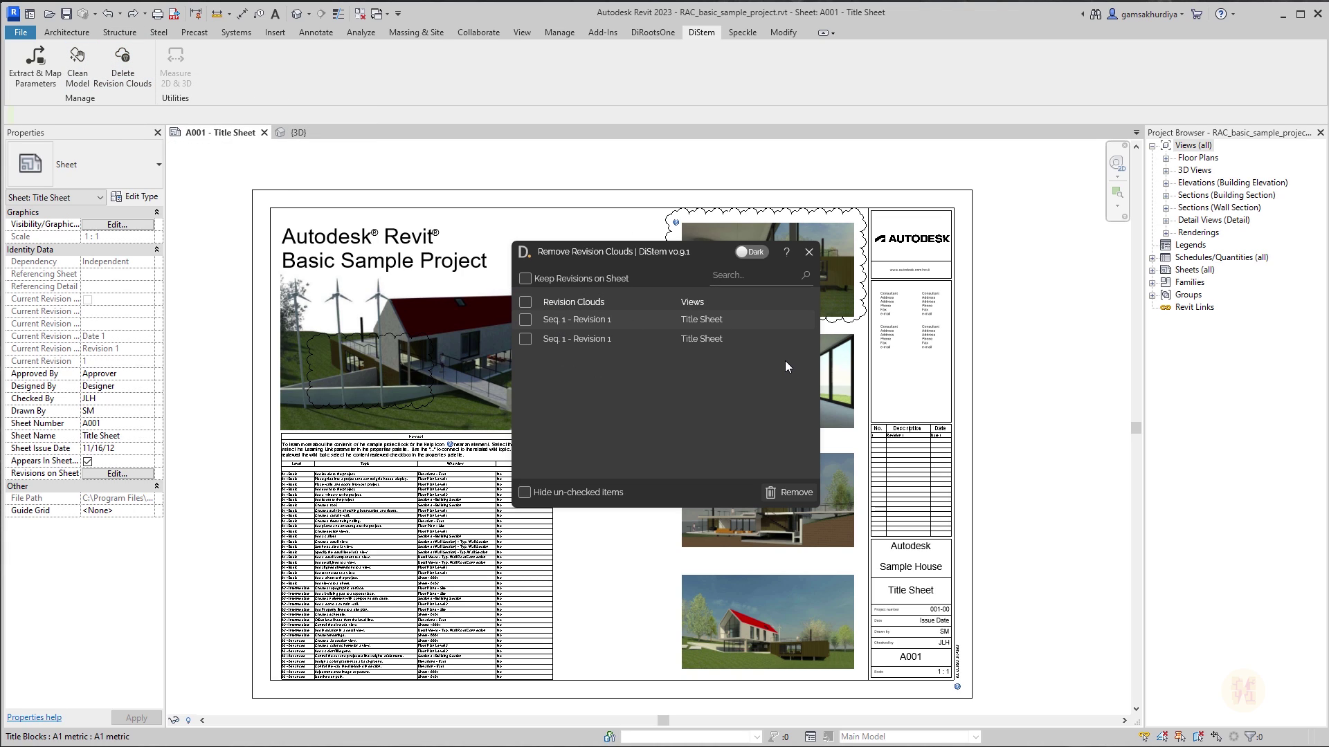
{"action": "left_click", "coordinate": [692, 303]}
{"action": "left_click", "coordinate": [526, 302]}
{"action": "left_click", "coordinate": [798, 503]}
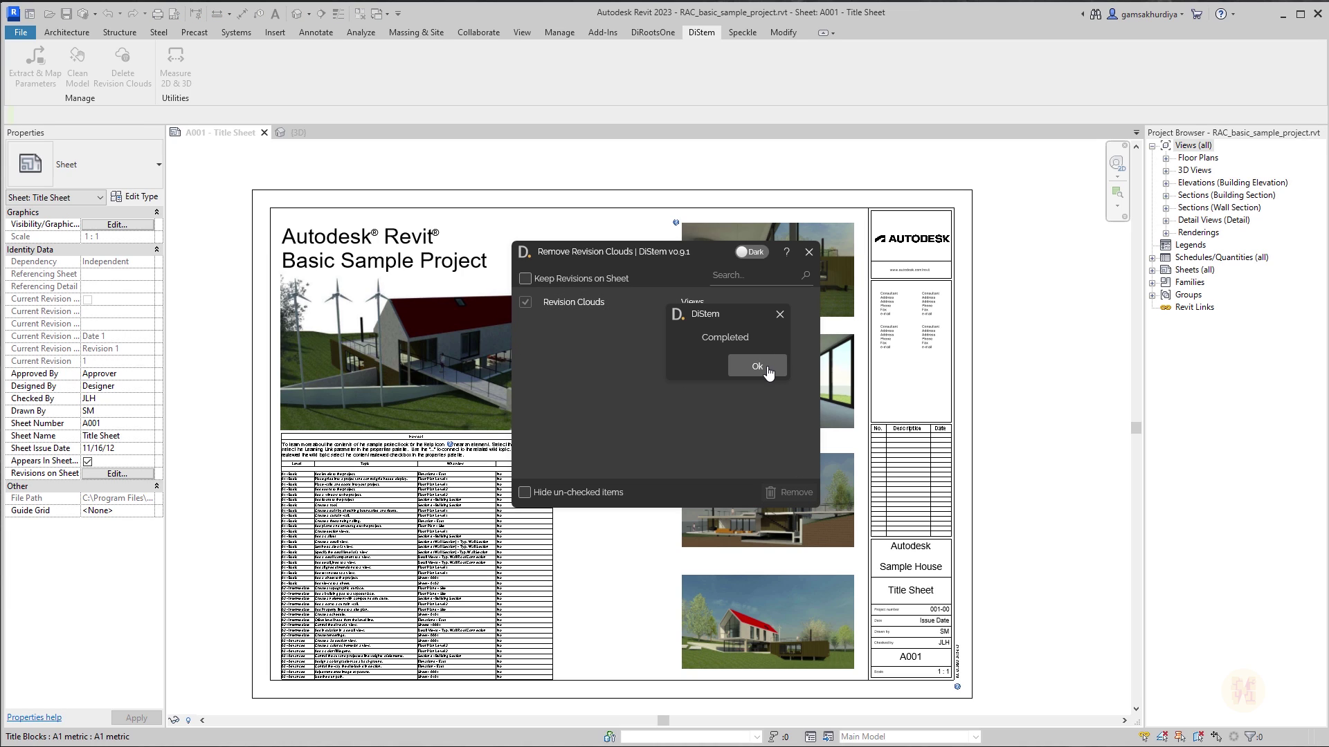
{"action": "left_click", "coordinate": [763, 367]}
{"action": "left_click", "coordinate": [807, 252]}
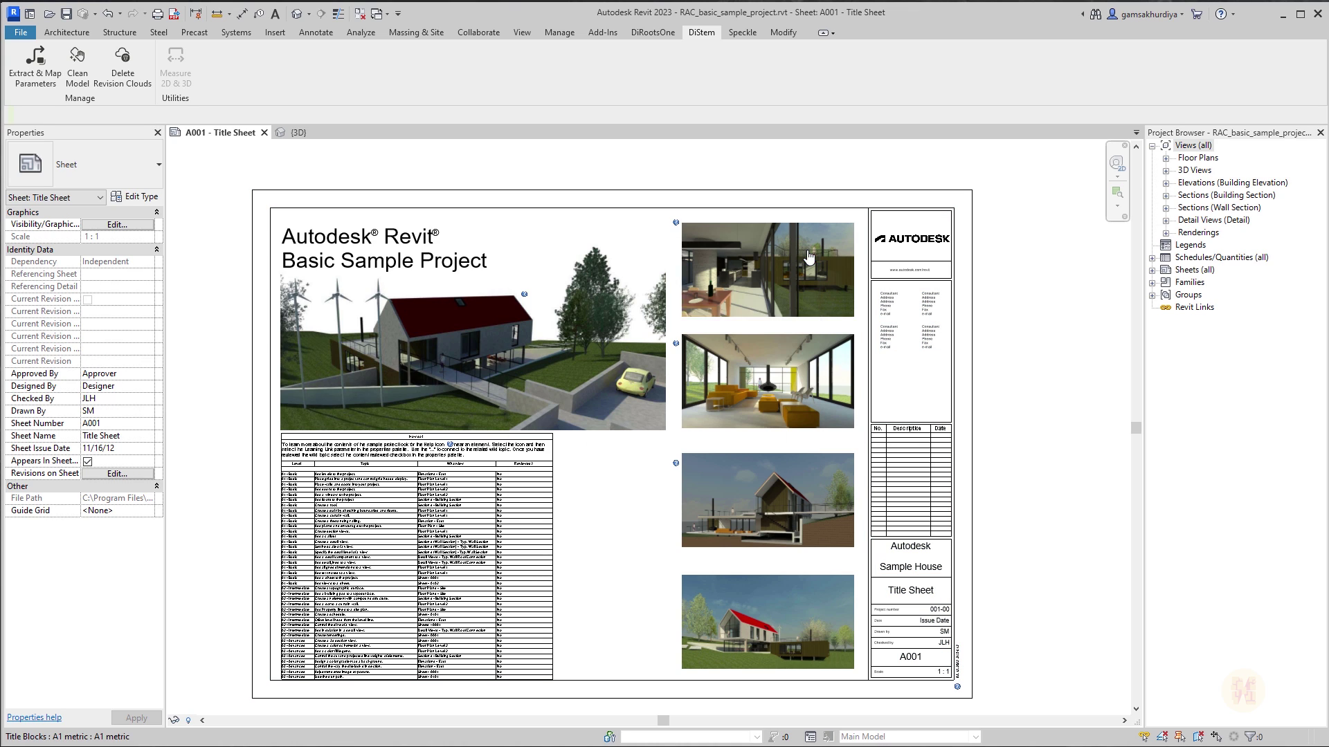
{"action": "left_click", "coordinate": [119, 75]}
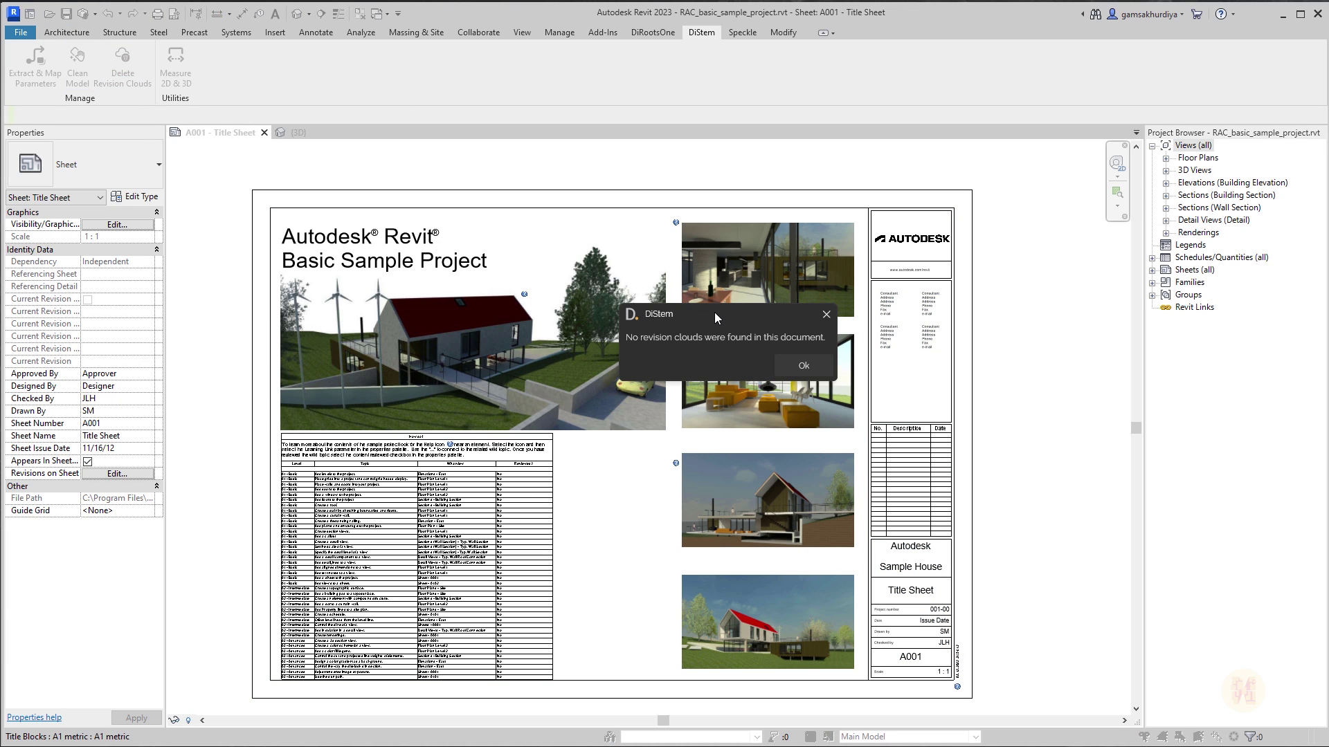
Step: Move the DiStem no-revision-clouds message aside and close it with Ok
{"action": "left_click_drag", "start_coordinate": [714, 313], "coordinate": [658, 268]}
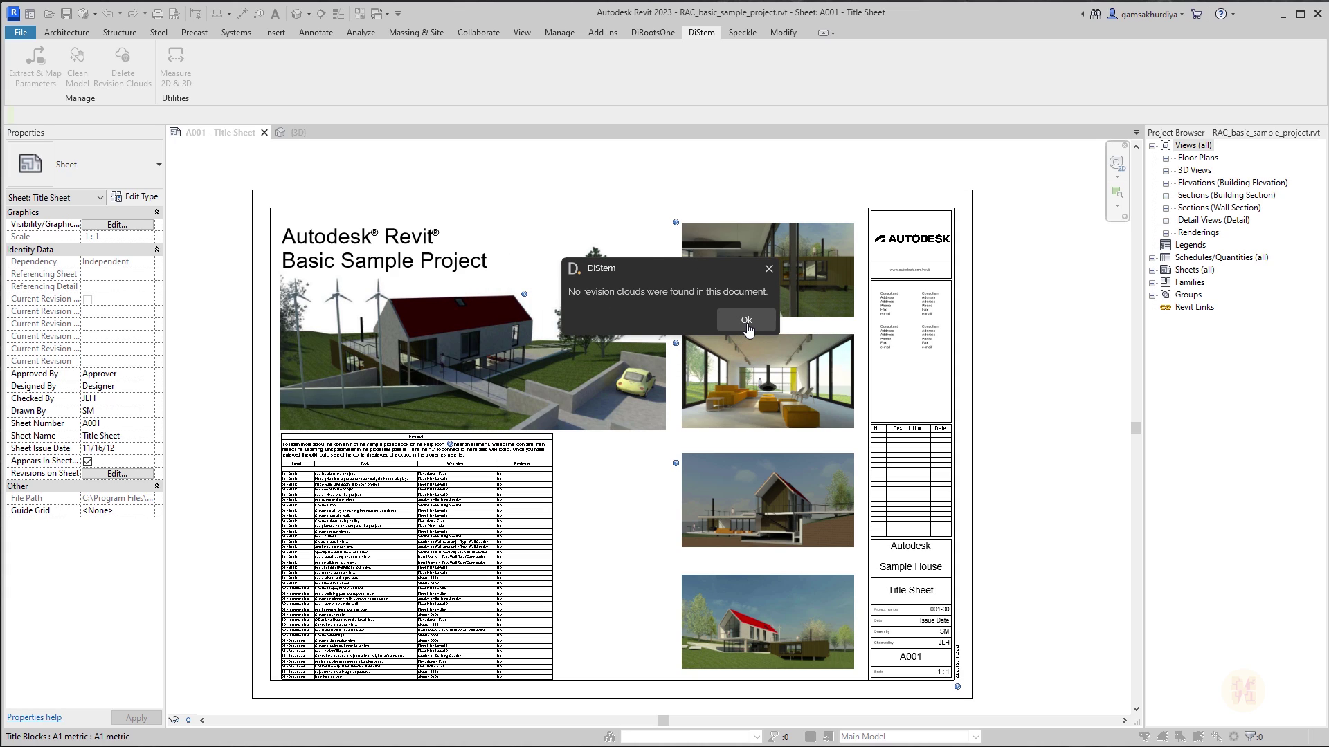
{"action": "left_click", "coordinate": [748, 325]}
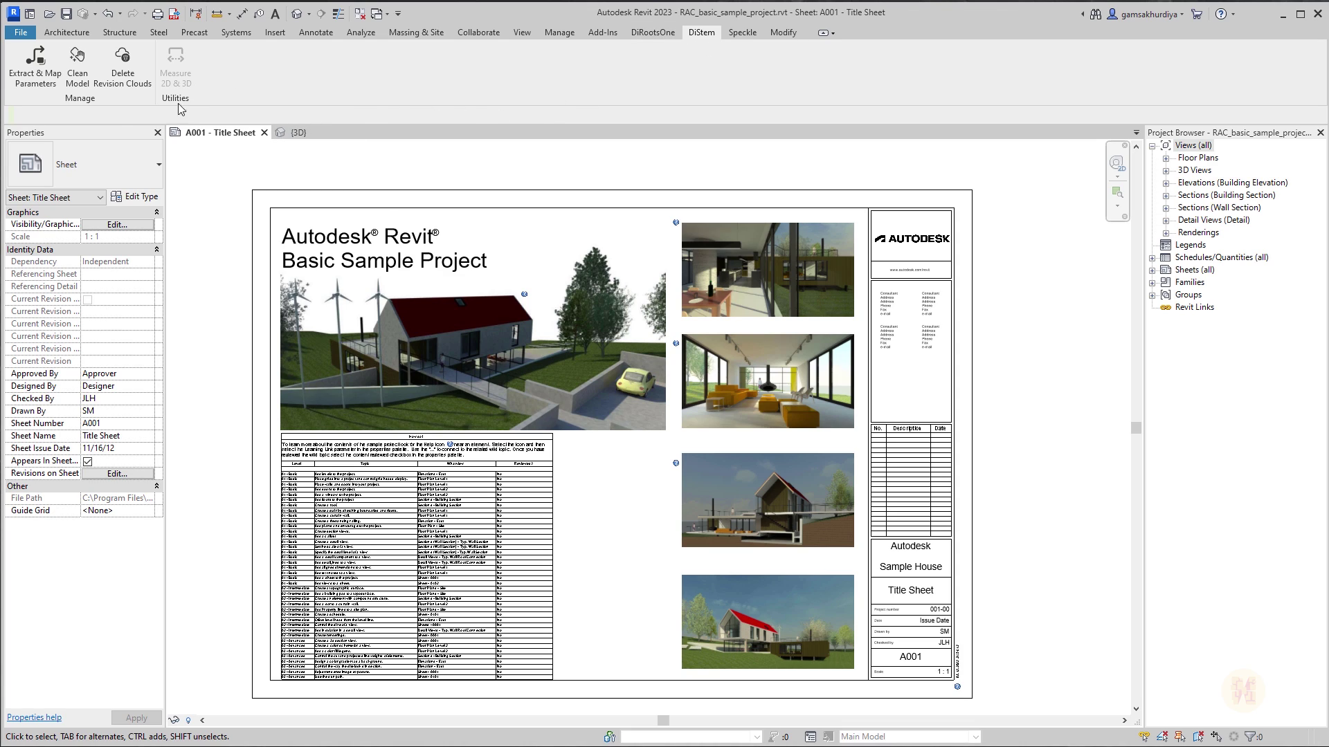
Step: In DiStem Clean Model, check the Renderings views and remove all five, confirming the deletion
{"action": "left_click", "coordinate": [78, 62]}
{"action": "left_click_drag", "start_coordinate": [644, 152], "coordinate": [472, 174]}
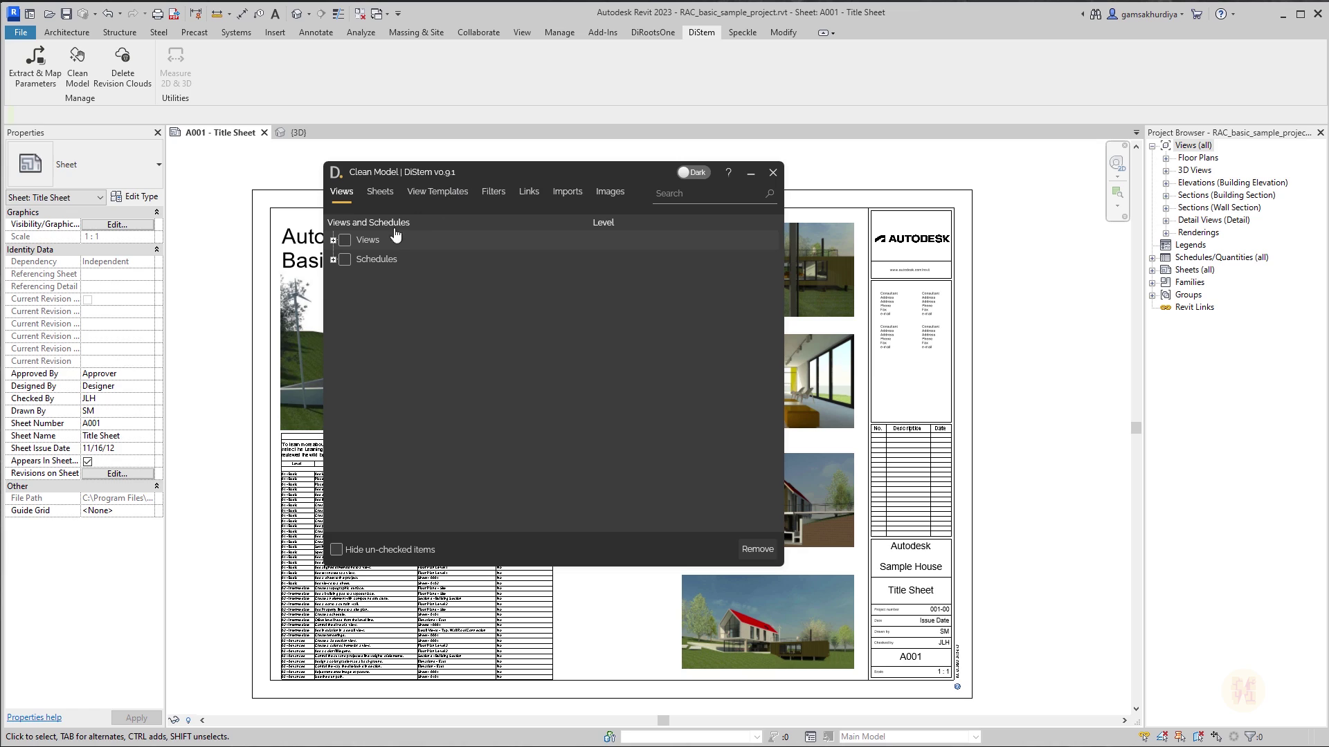
{"action": "left_click_drag", "start_coordinate": [562, 174], "coordinate": [603, 158]}
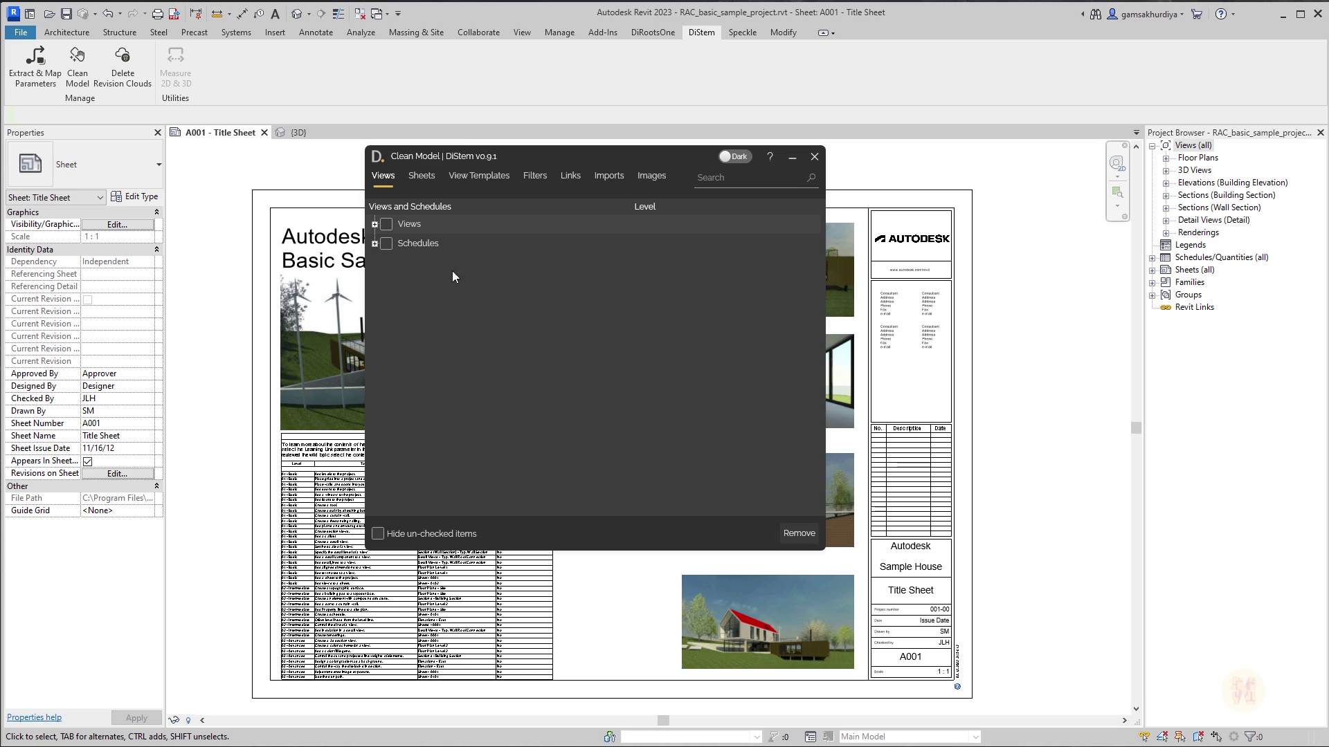
{"action": "left_click", "coordinate": [375, 225]}
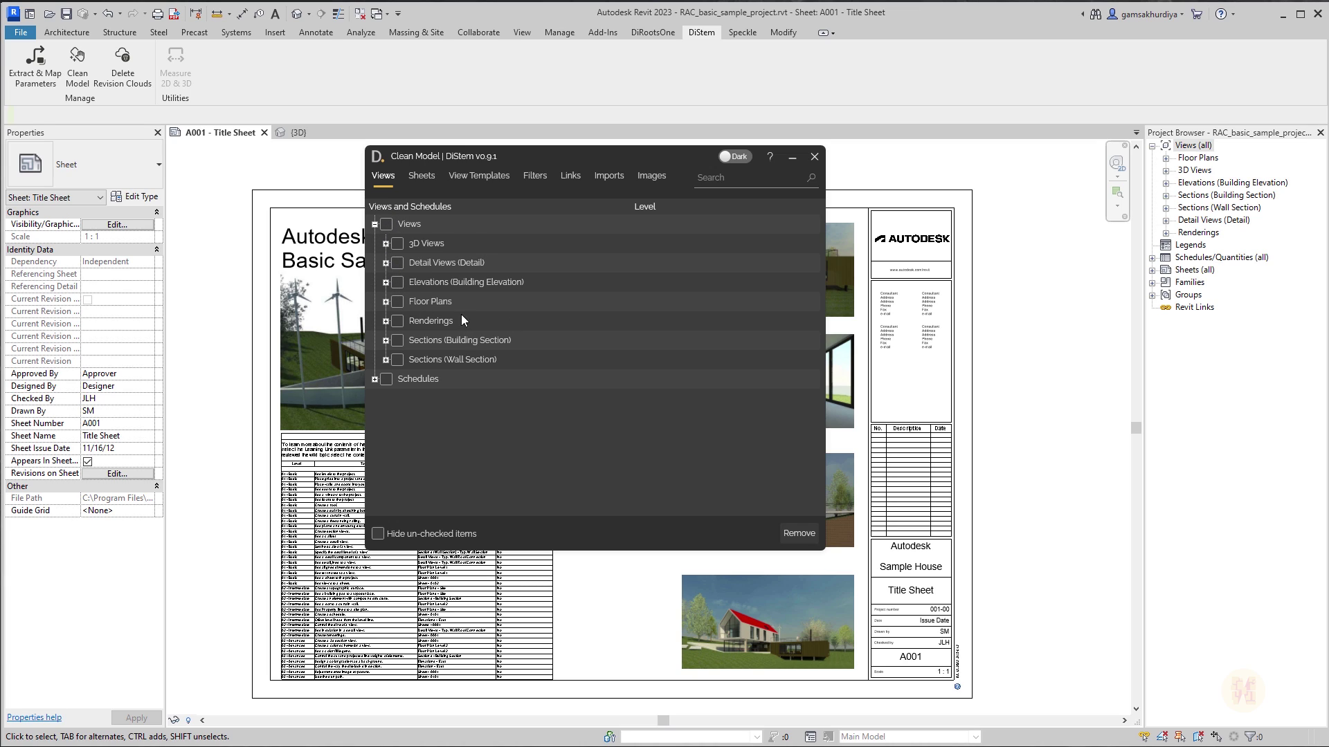
{"action": "left_click", "coordinate": [398, 320]}
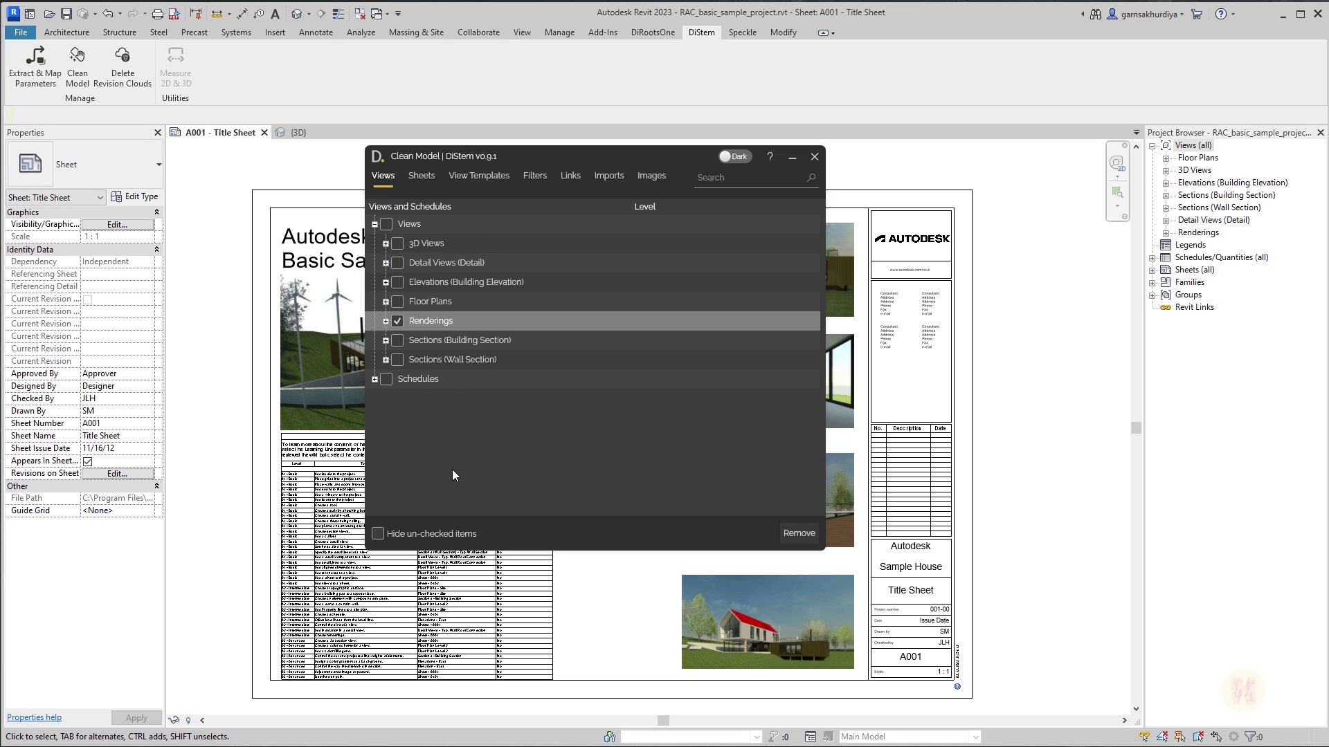
{"action": "left_click", "coordinate": [386, 321]}
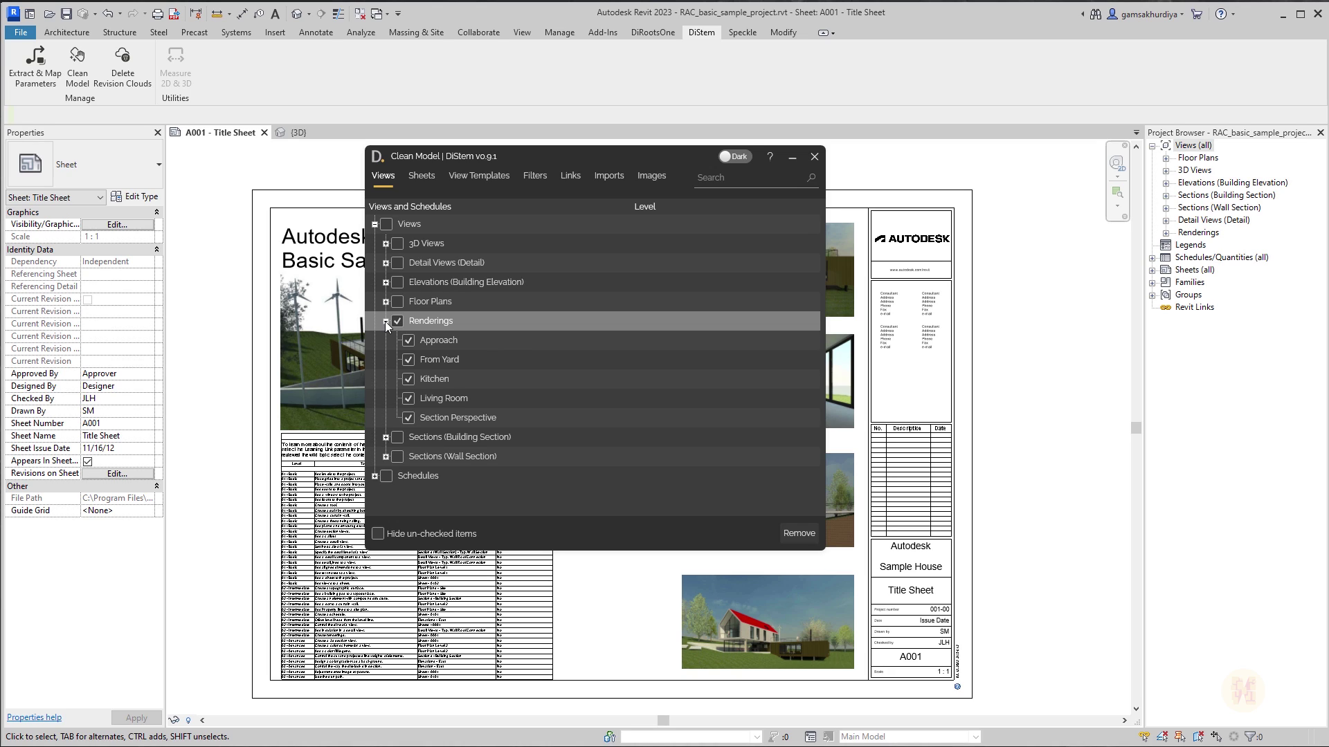
{"action": "left_click", "coordinate": [385, 321]}
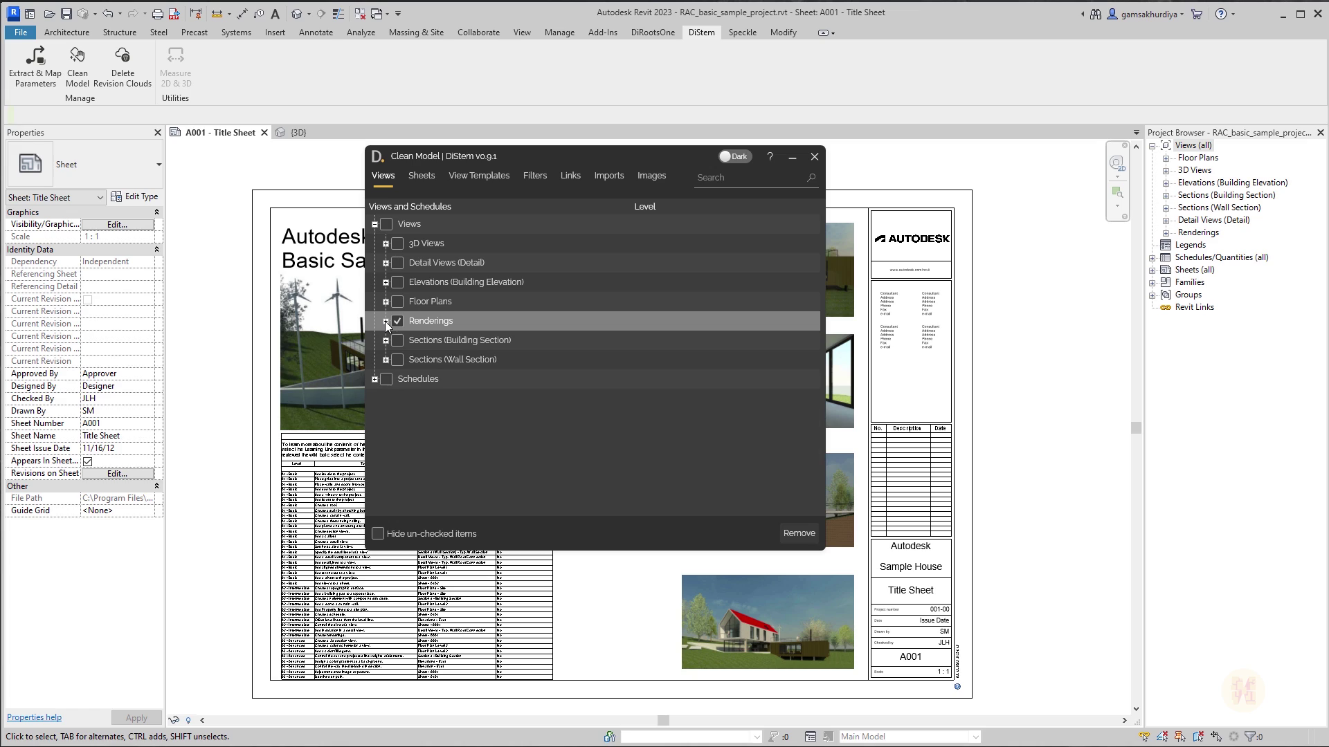
{"action": "left_click", "coordinate": [801, 534]}
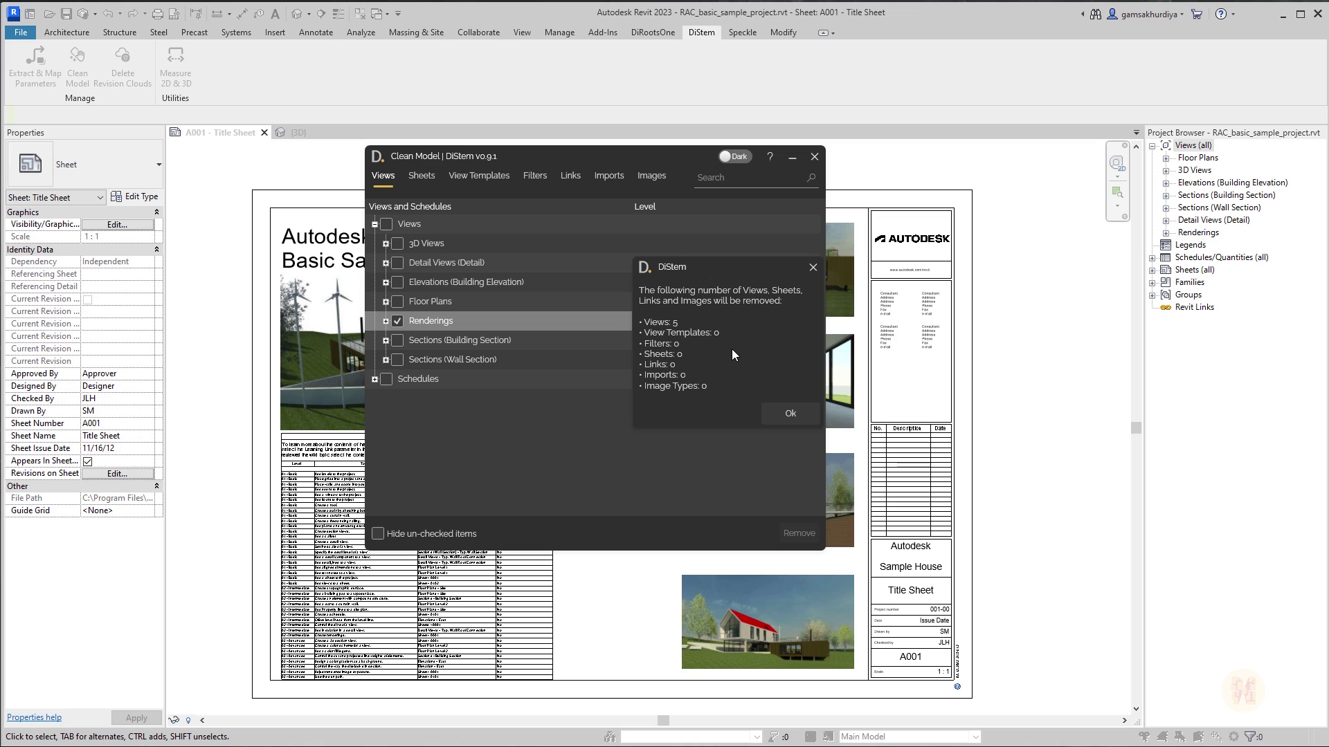
{"action": "left_click", "coordinate": [797, 414]}
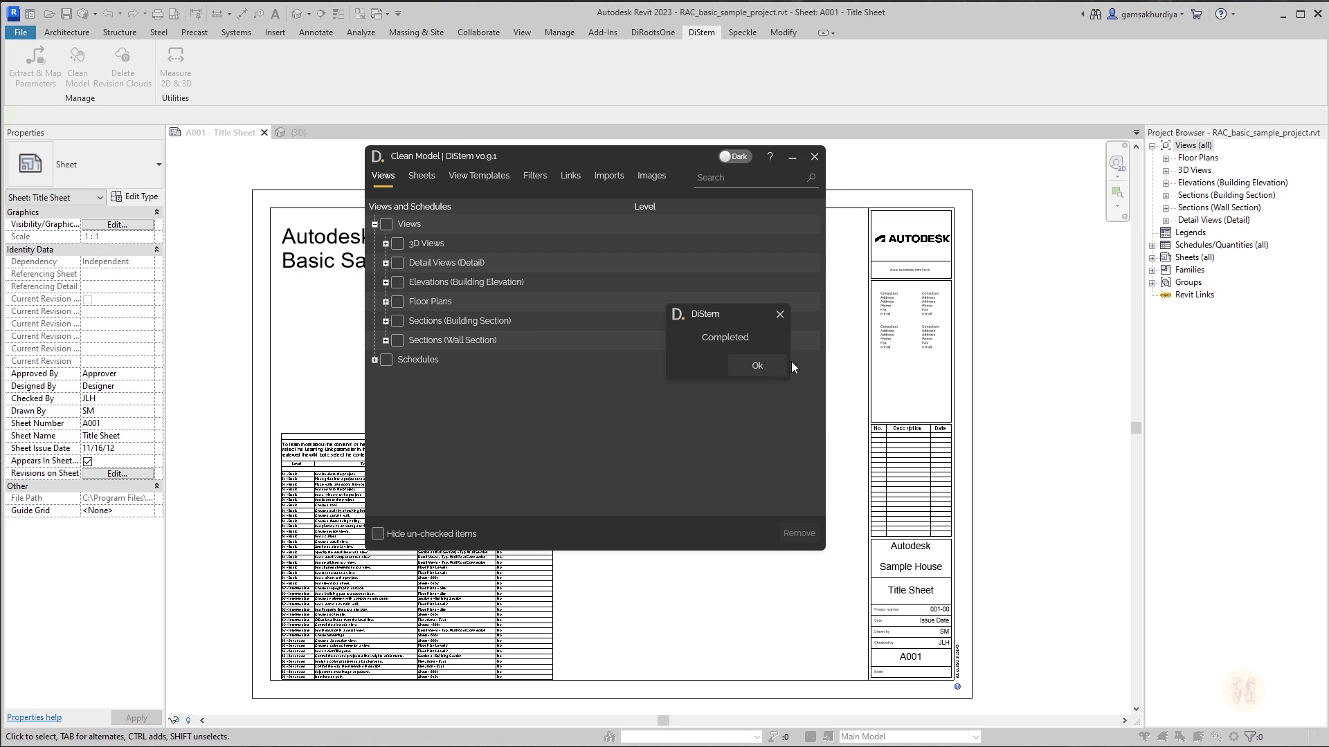
{"action": "left_click", "coordinate": [777, 368]}
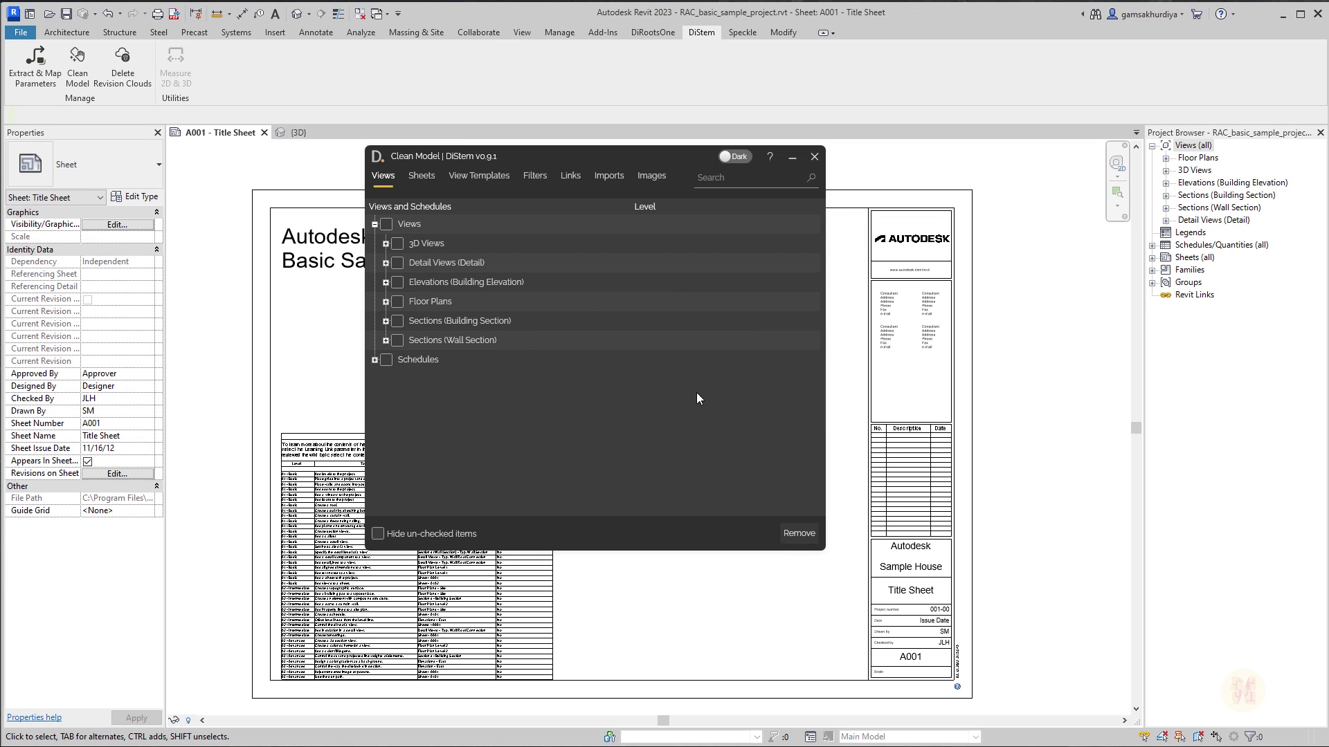
Step: Check the {3D} view under 3D Views in Clean Model and remove it, confirming both prompts
{"action": "left_click", "coordinate": [374, 359]}
{"action": "left_click", "coordinate": [386, 340]}
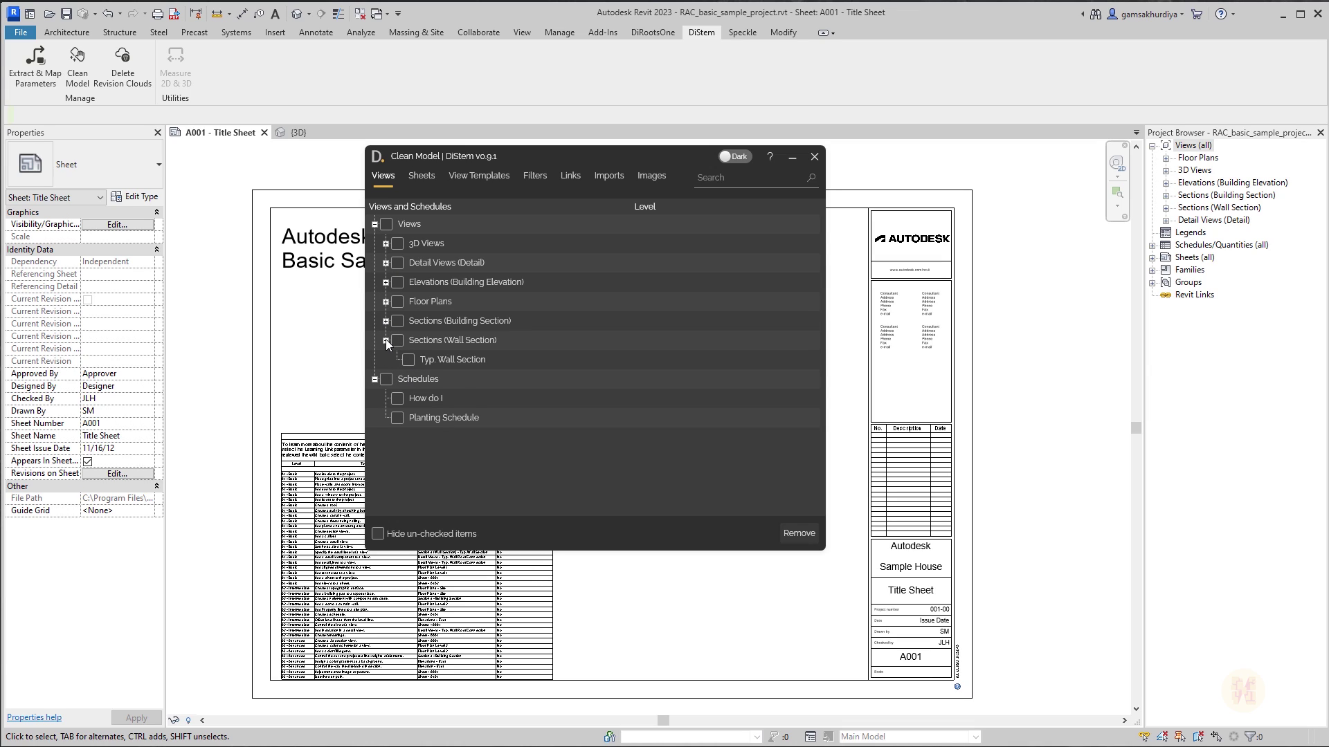
{"action": "left_click", "coordinate": [385, 340]}
{"action": "left_click", "coordinate": [386, 243]}
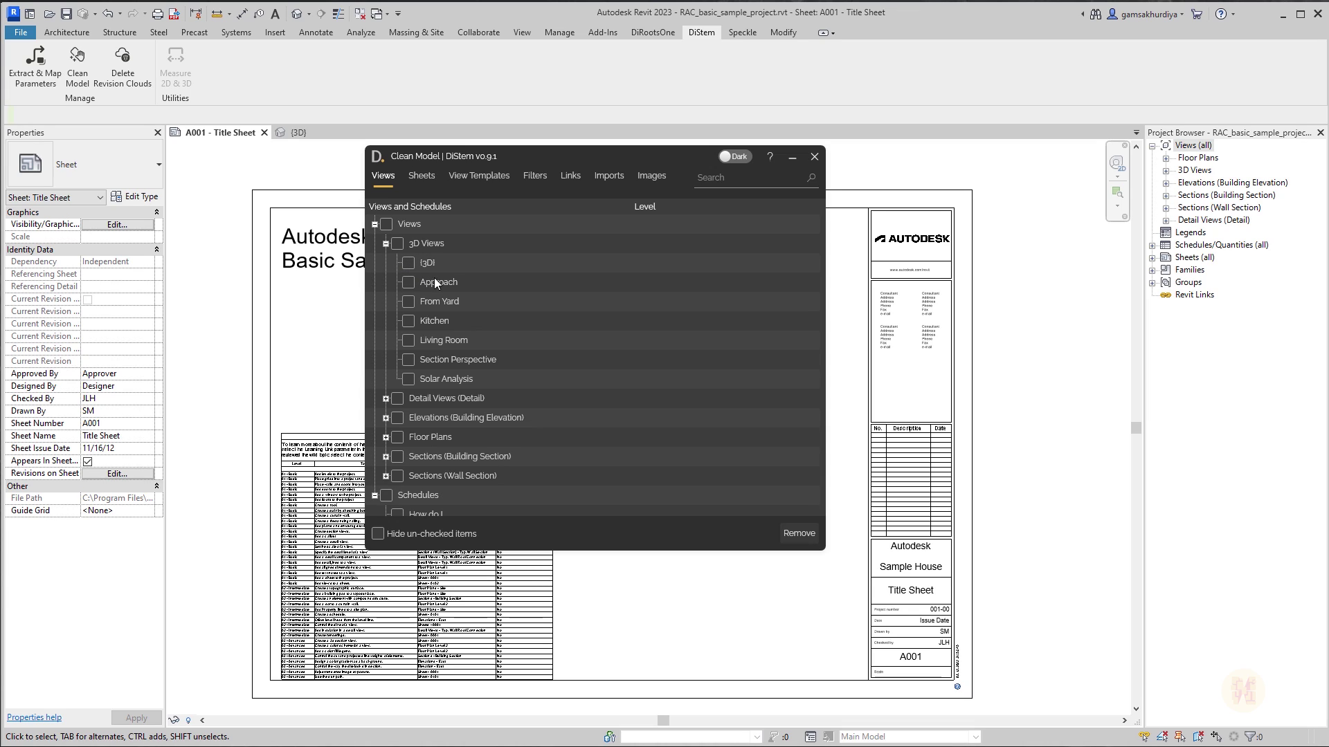
{"action": "left_click", "coordinate": [408, 263]}
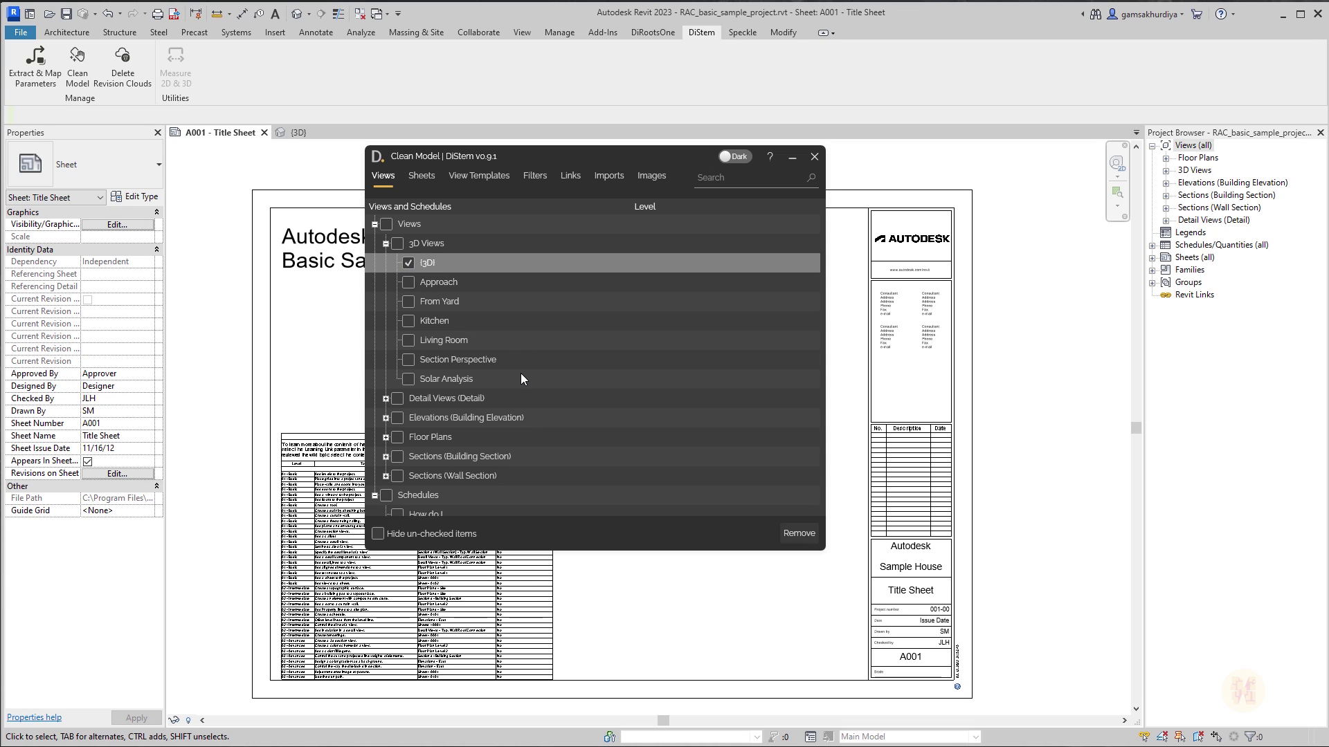
{"action": "left_click", "coordinate": [796, 533]}
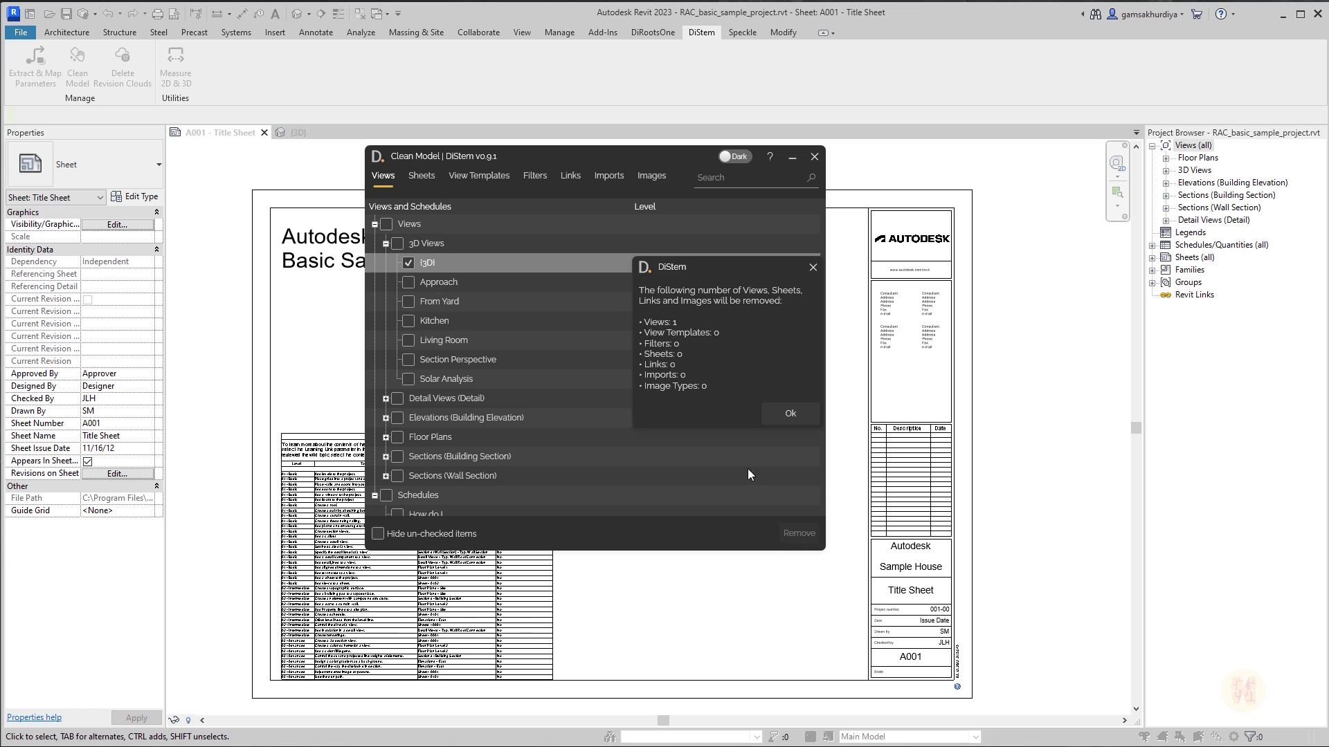
{"action": "left_click", "coordinate": [792, 409]}
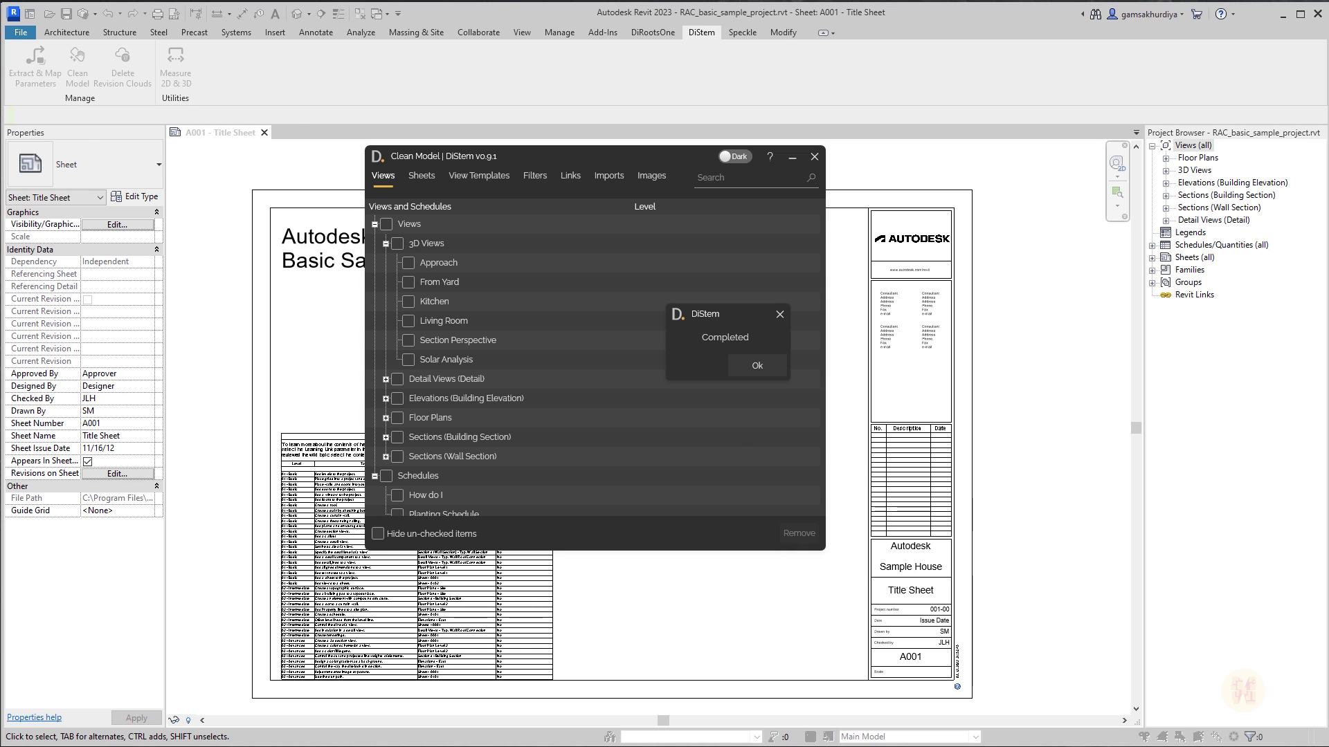
{"action": "left_click", "coordinate": [757, 365]}
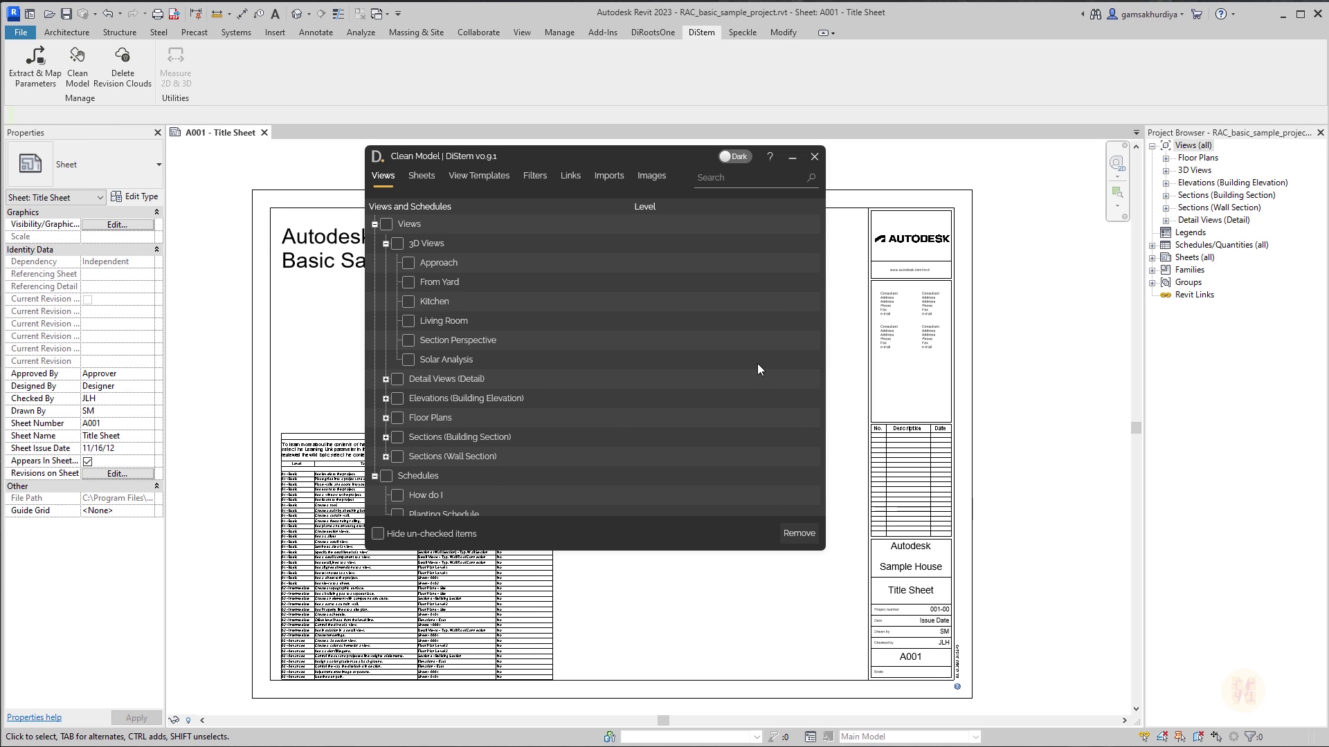
{"action": "left_click", "coordinate": [375, 225]}
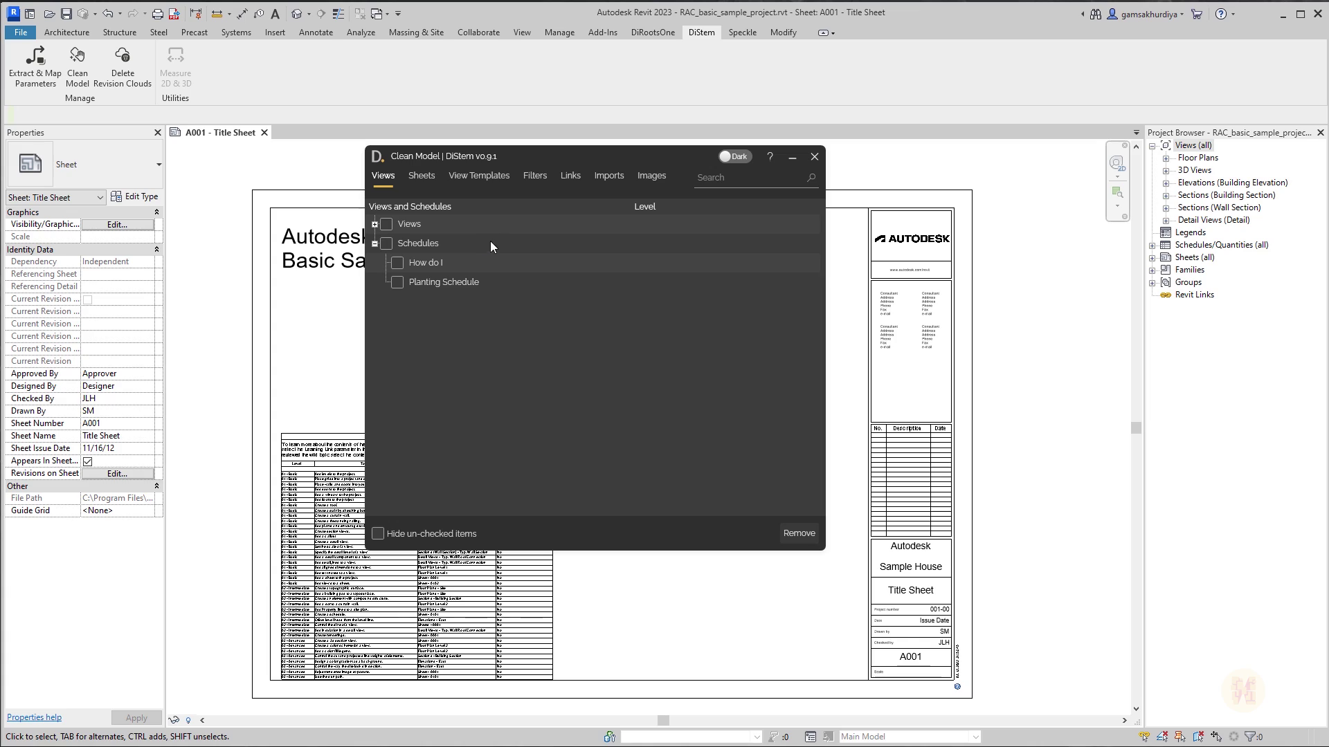
Step: Set the Project Browser's view organization to Type/Discipline through Browser Organization
{"action": "left_click", "coordinate": [374, 244]}
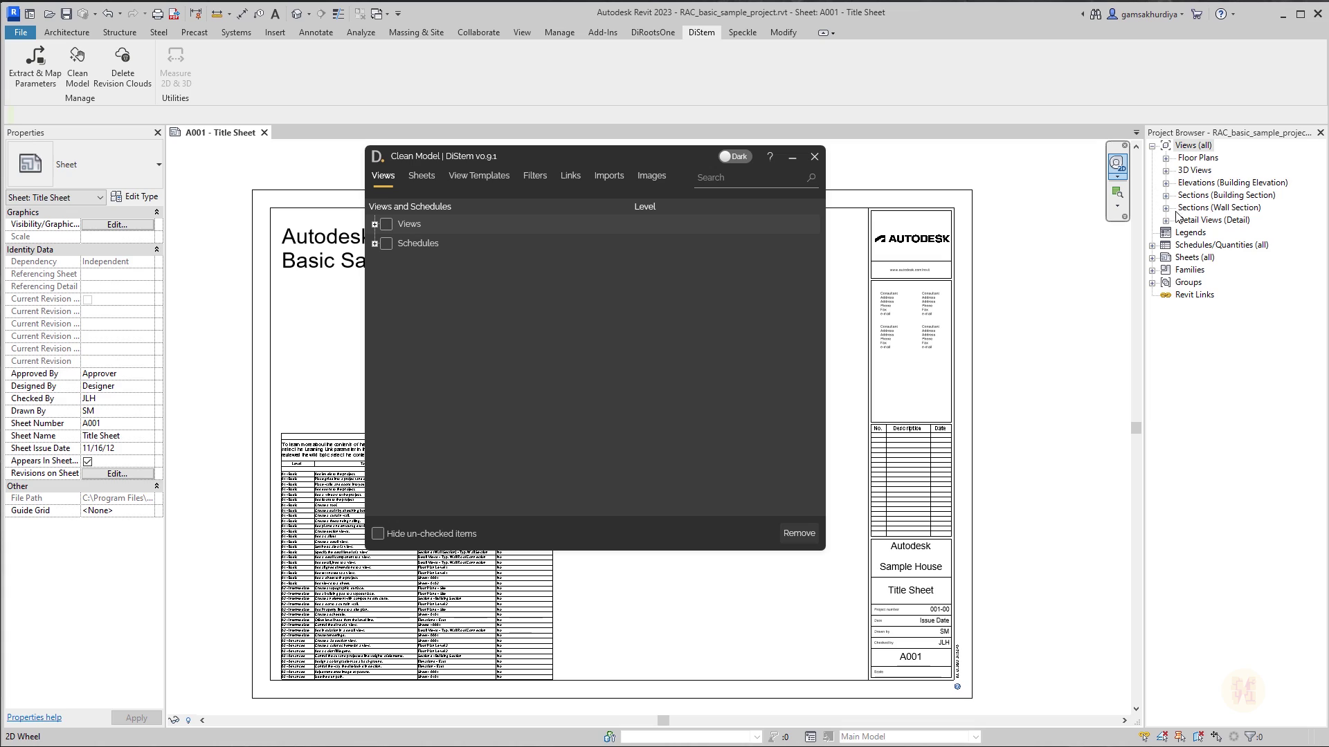
{"action": "left_click", "coordinate": [374, 224]}
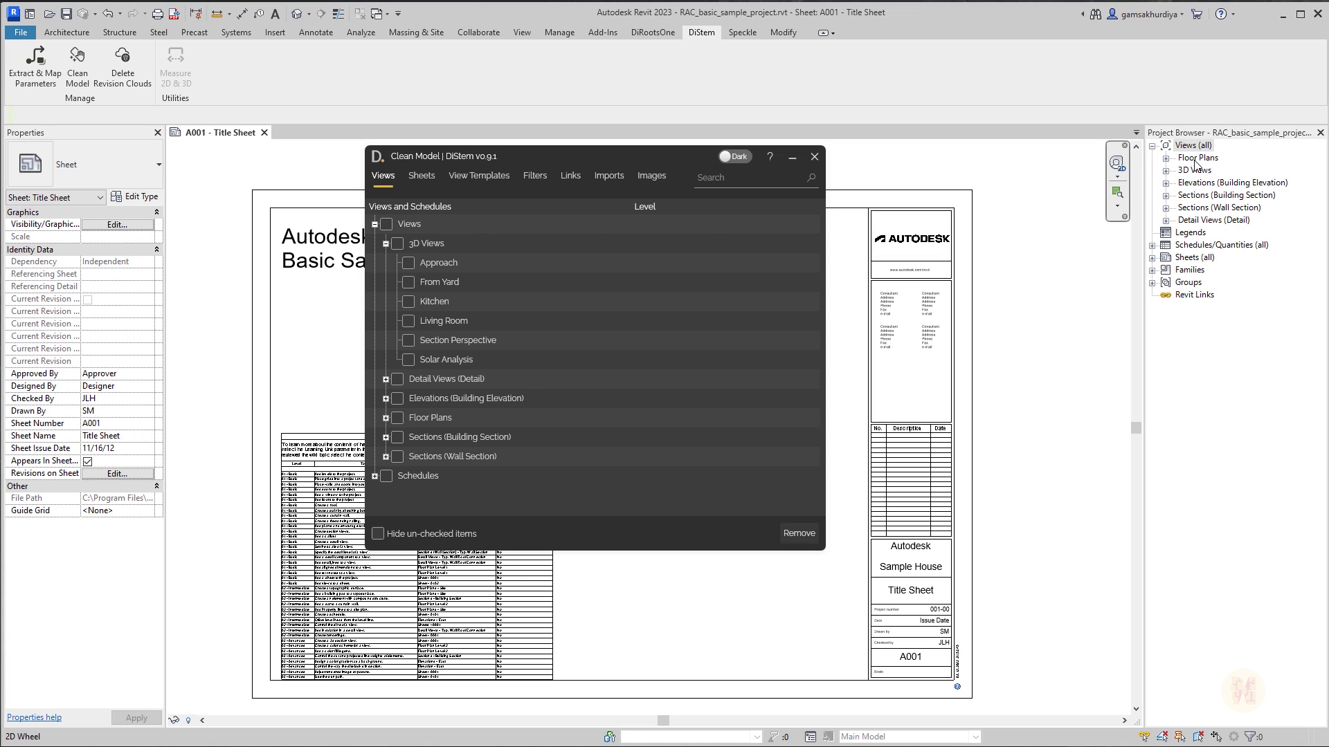
{"action": "left_click", "coordinate": [385, 244]}
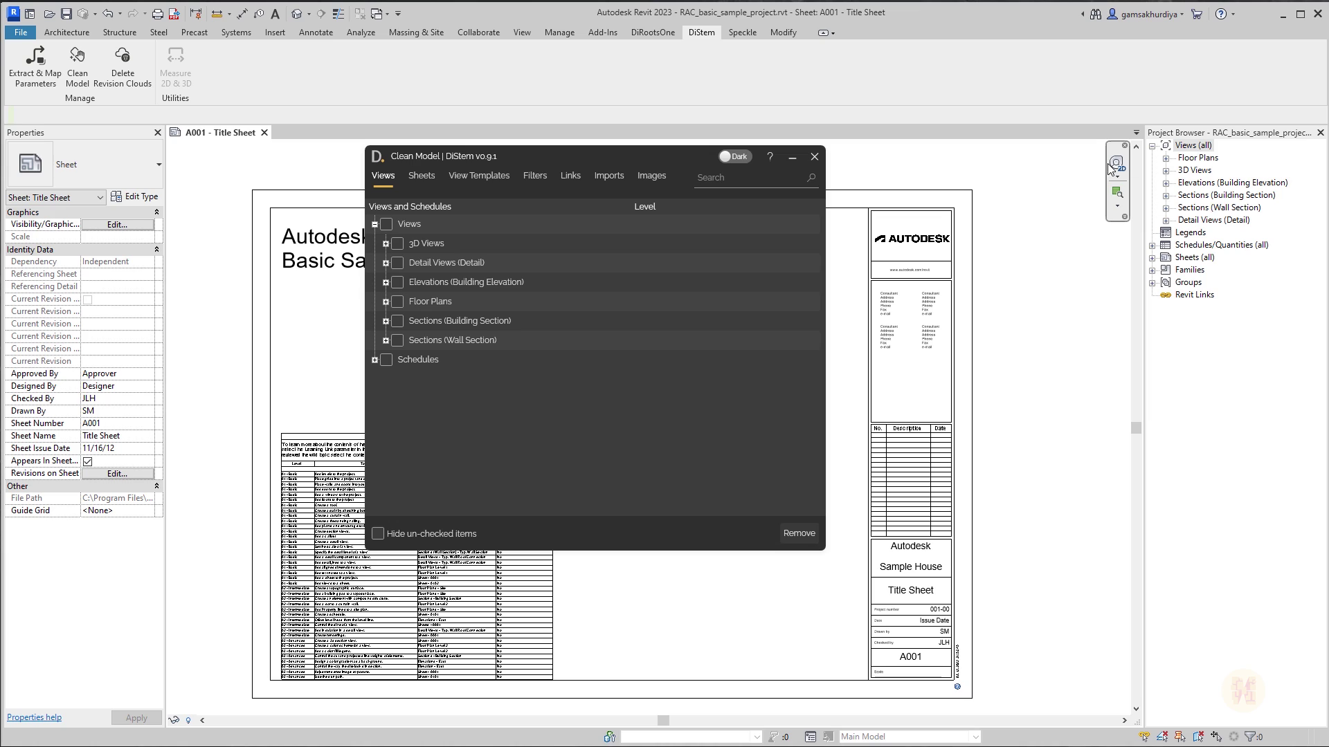
{"action": "right_click", "coordinate": [1188, 146]}
{"action": "left_click", "coordinate": [1250, 163]}
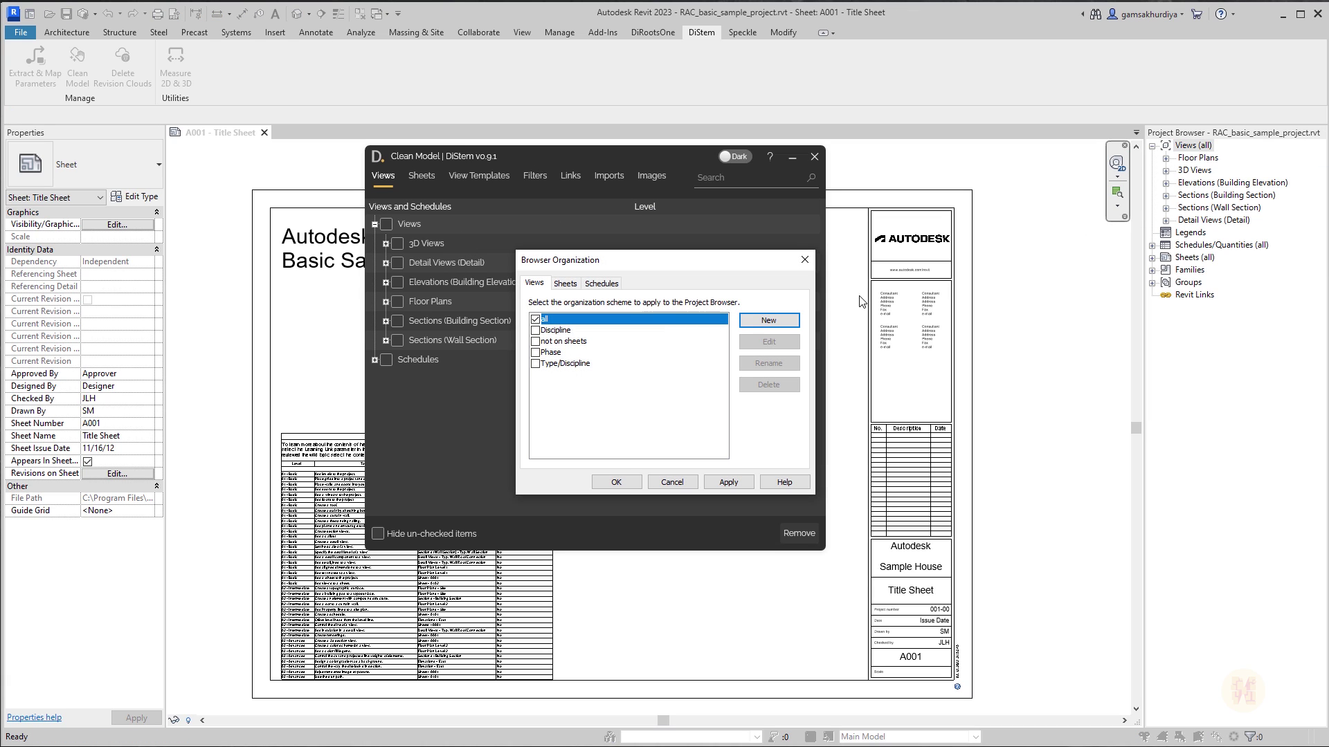
{"action": "left_click_drag", "start_coordinate": [633, 251], "coordinate": [972, 242]}
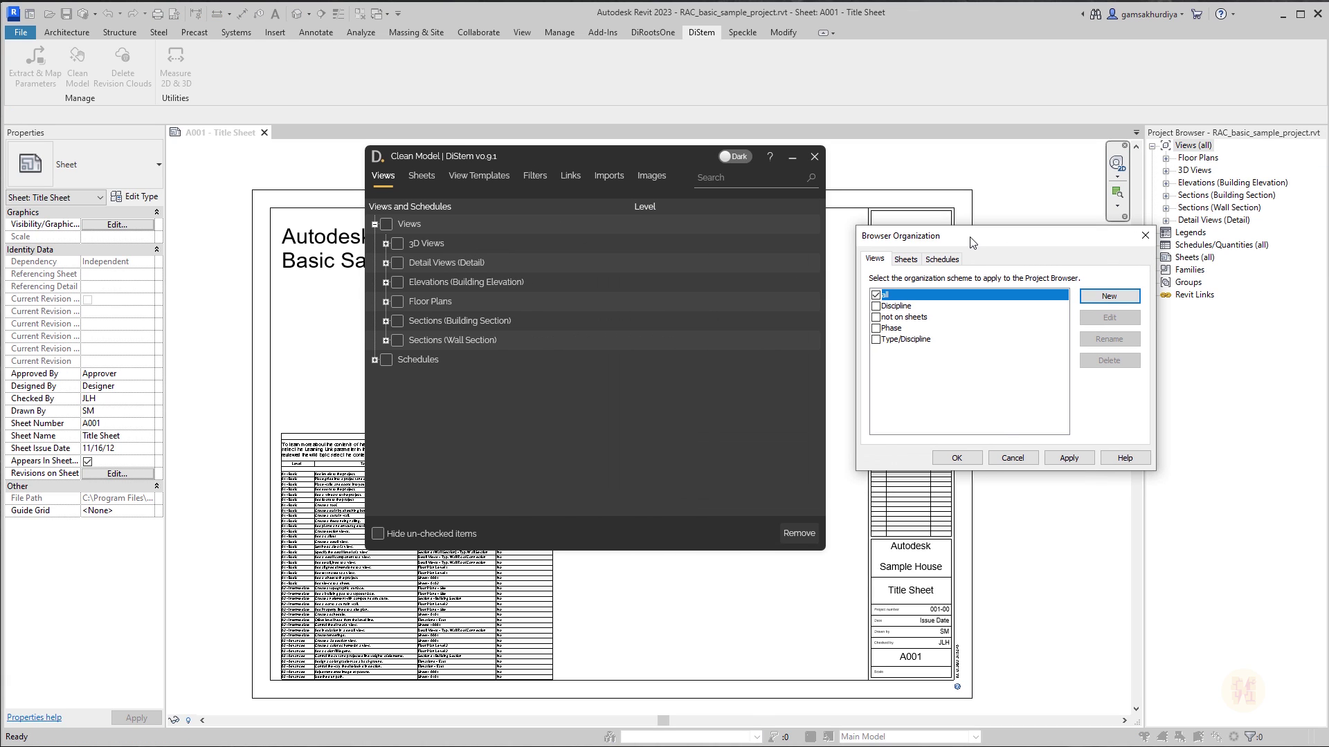
{"action": "left_click", "coordinate": [897, 341]}
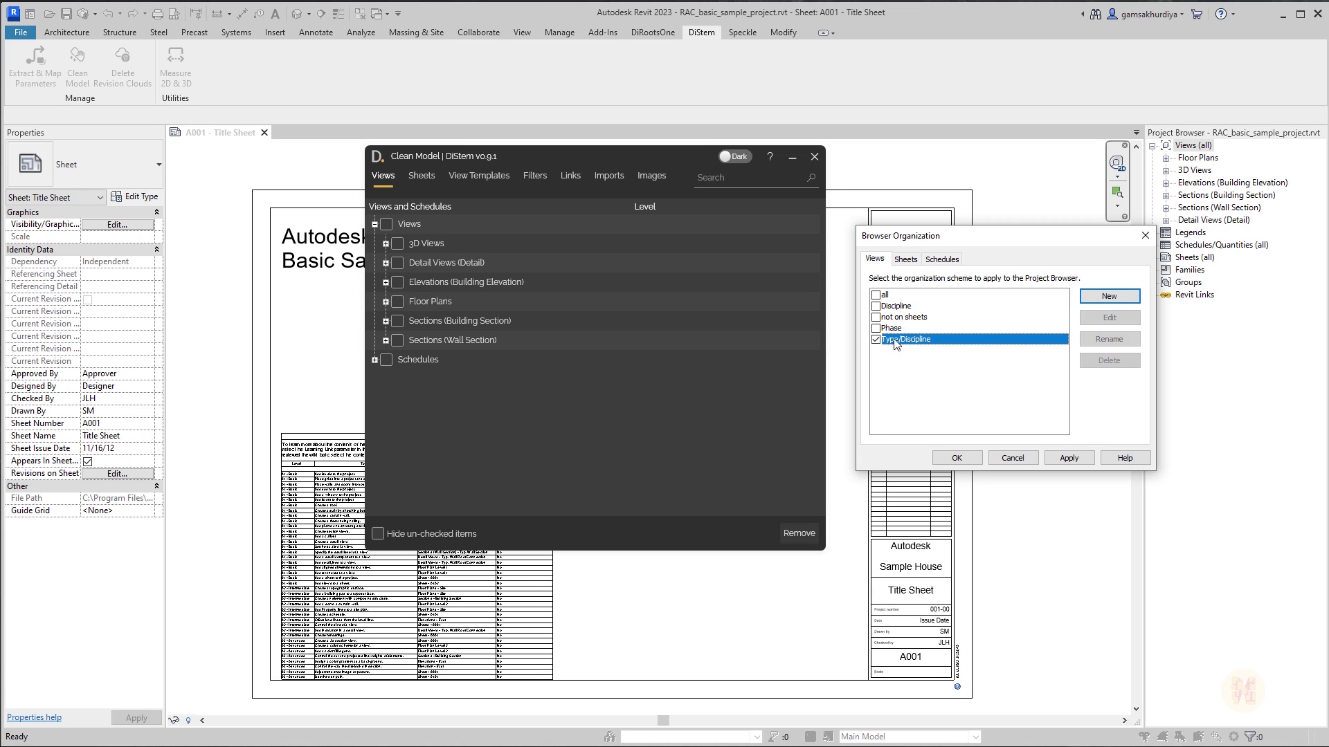
{"action": "left_click", "coordinate": [958, 459]}
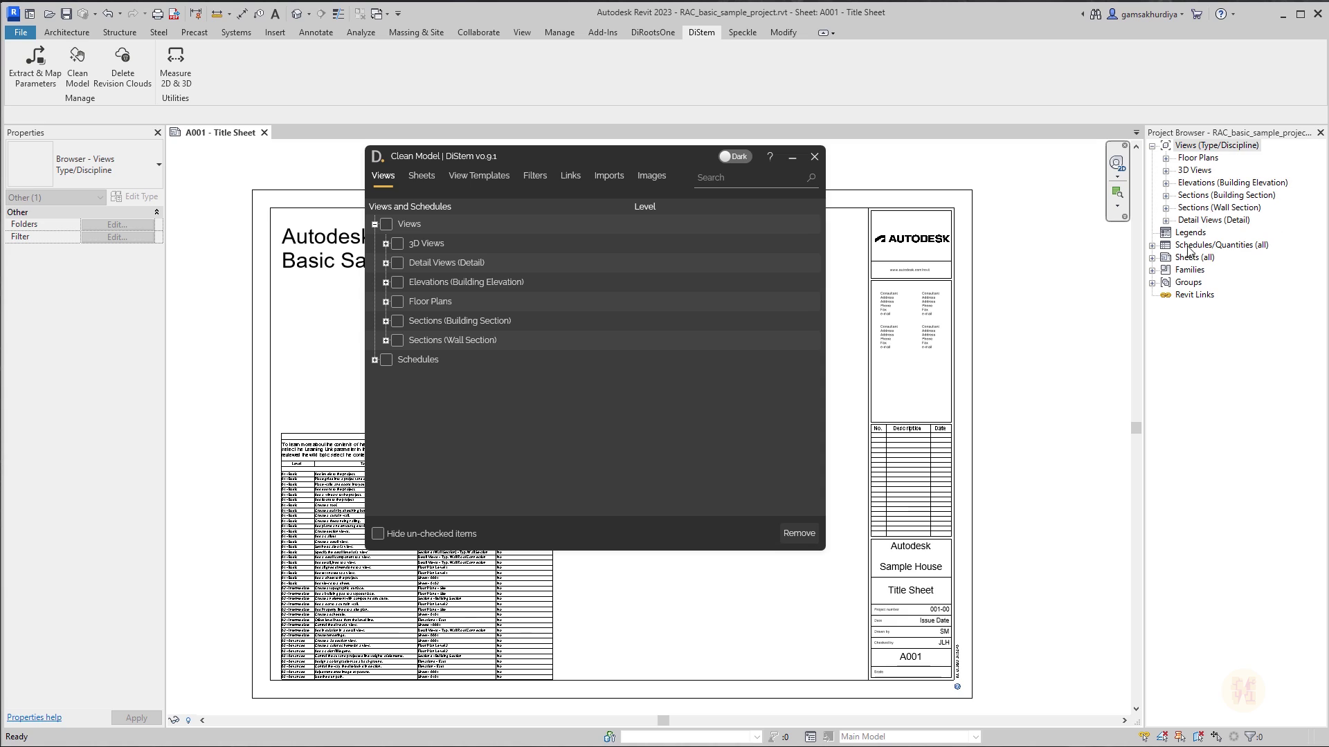
Step: Switch the view organization to Discipline, then close and relaunch Clean Model to reload its list
{"action": "right_click", "coordinate": [1202, 146]}
{"action": "left_click", "coordinate": [1239, 150]}
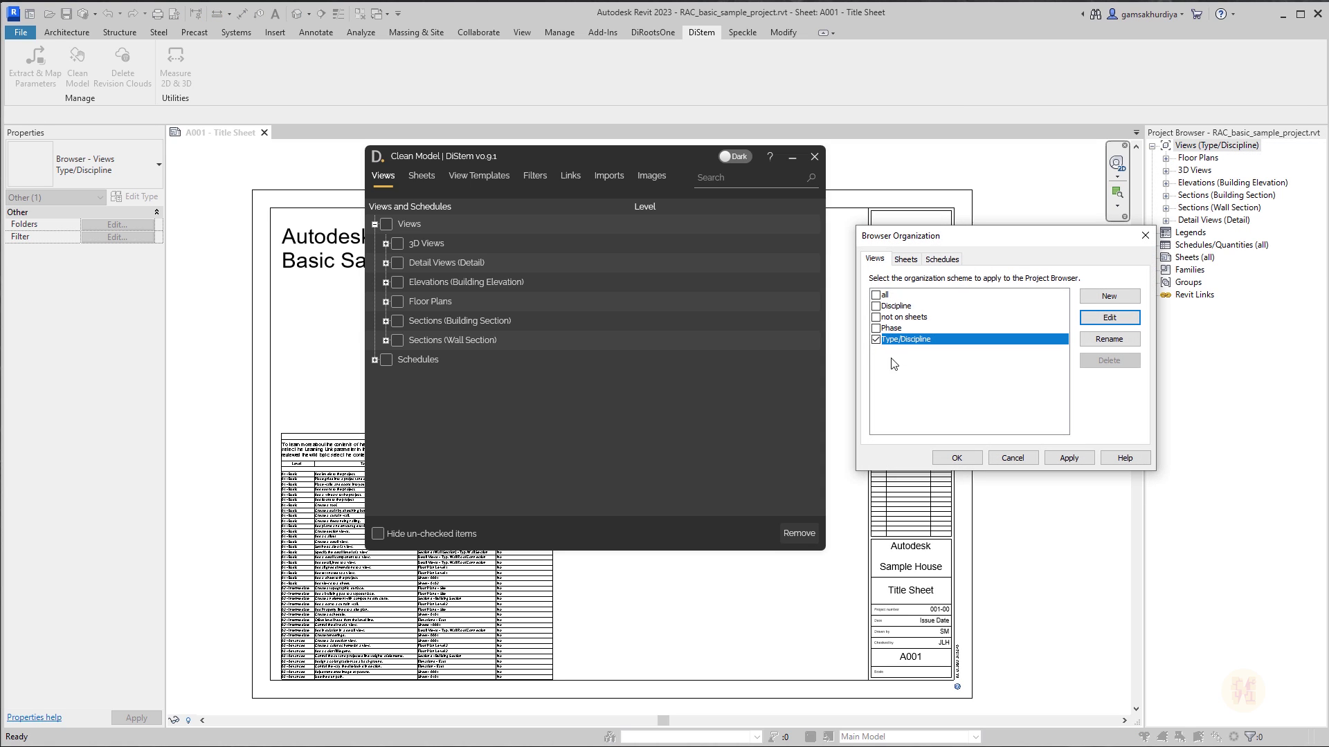
{"action": "left_click", "coordinate": [877, 306]}
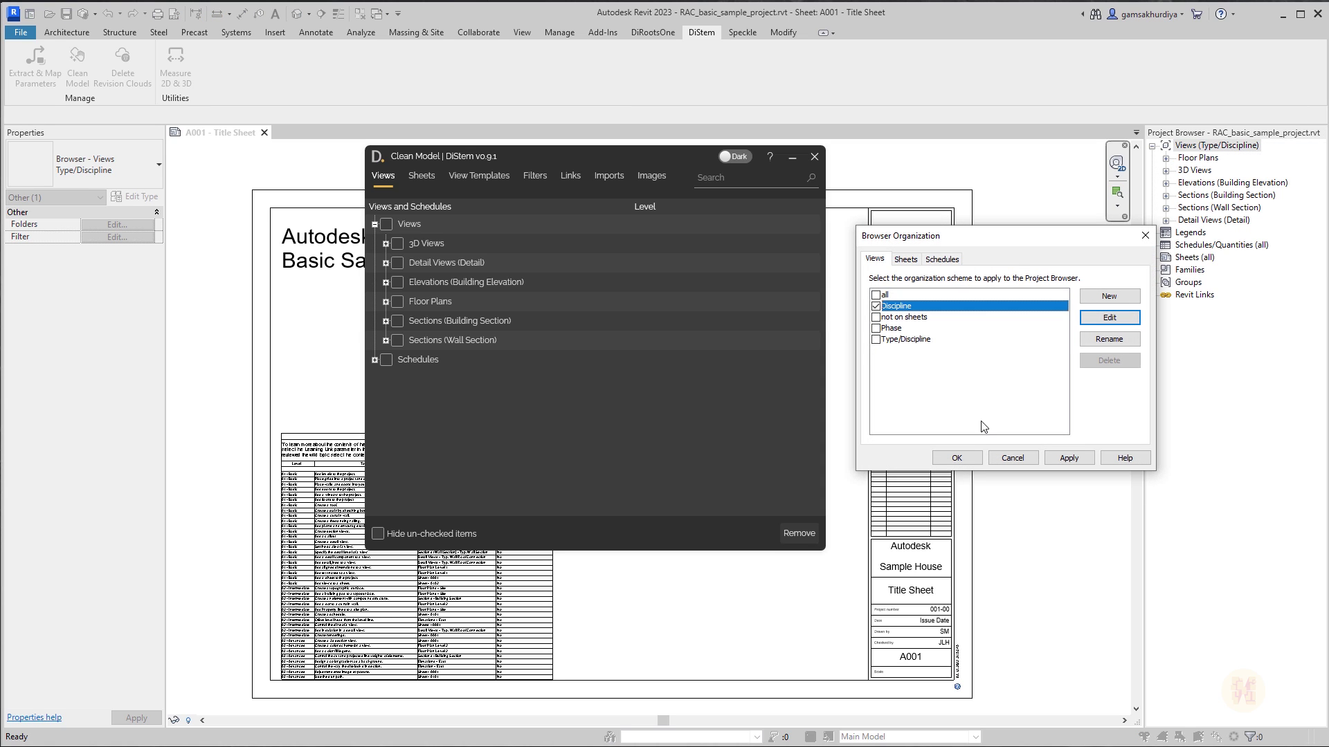
{"action": "left_click", "coordinate": [958, 459]}
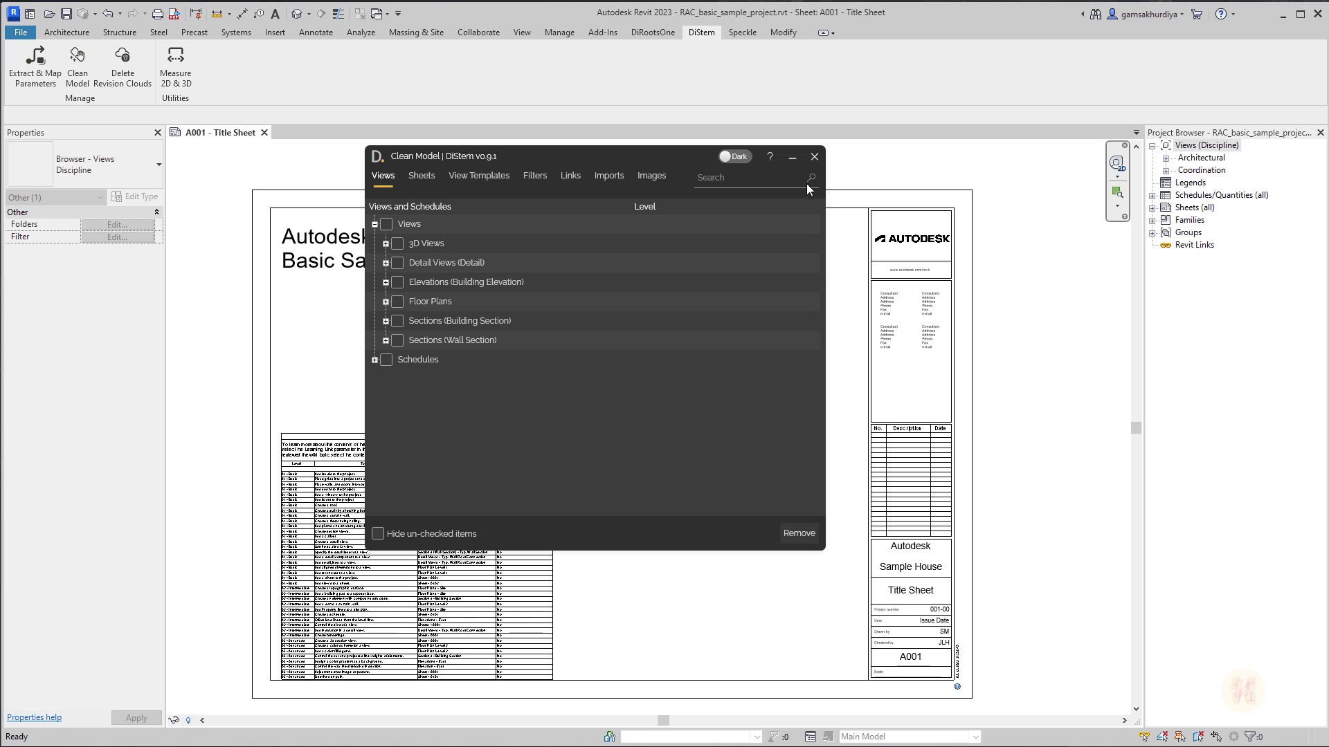
{"action": "left_click", "coordinate": [1027, 288]}
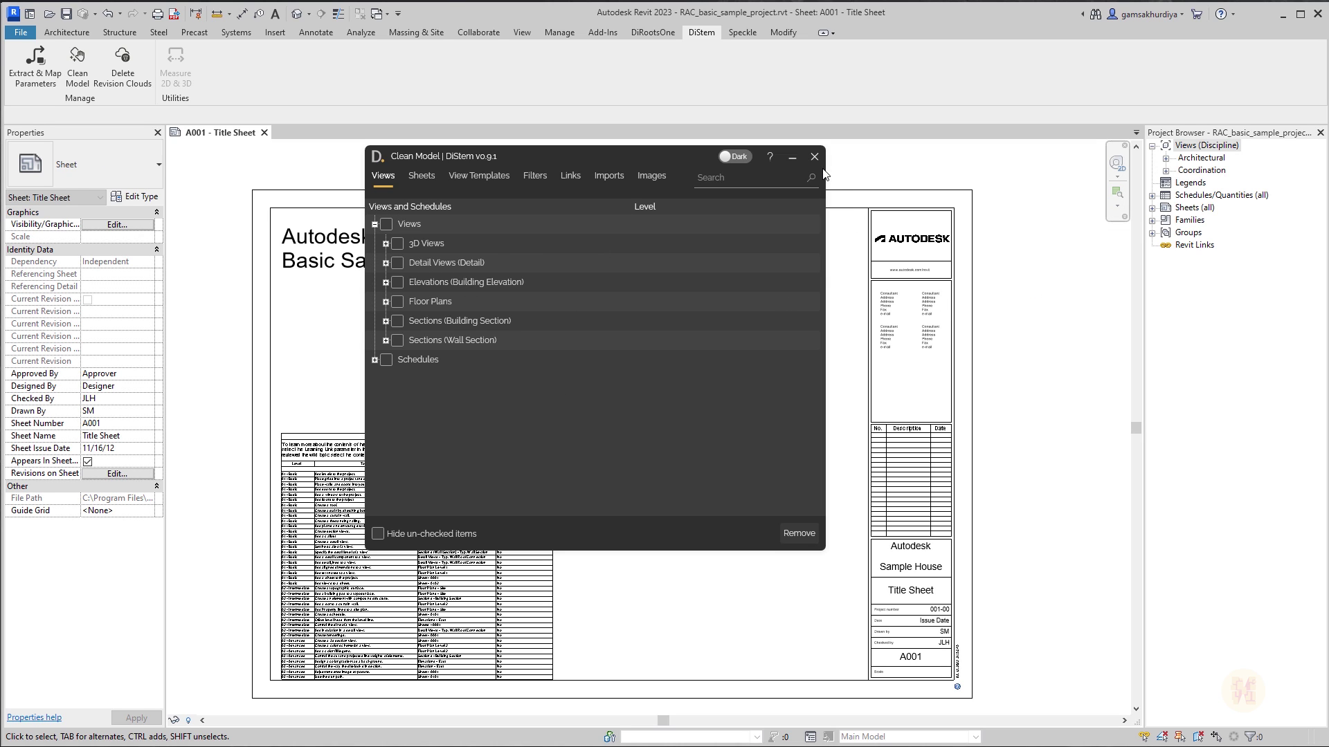
{"action": "left_click", "coordinate": [814, 157]}
{"action": "left_click", "coordinate": [78, 63]}
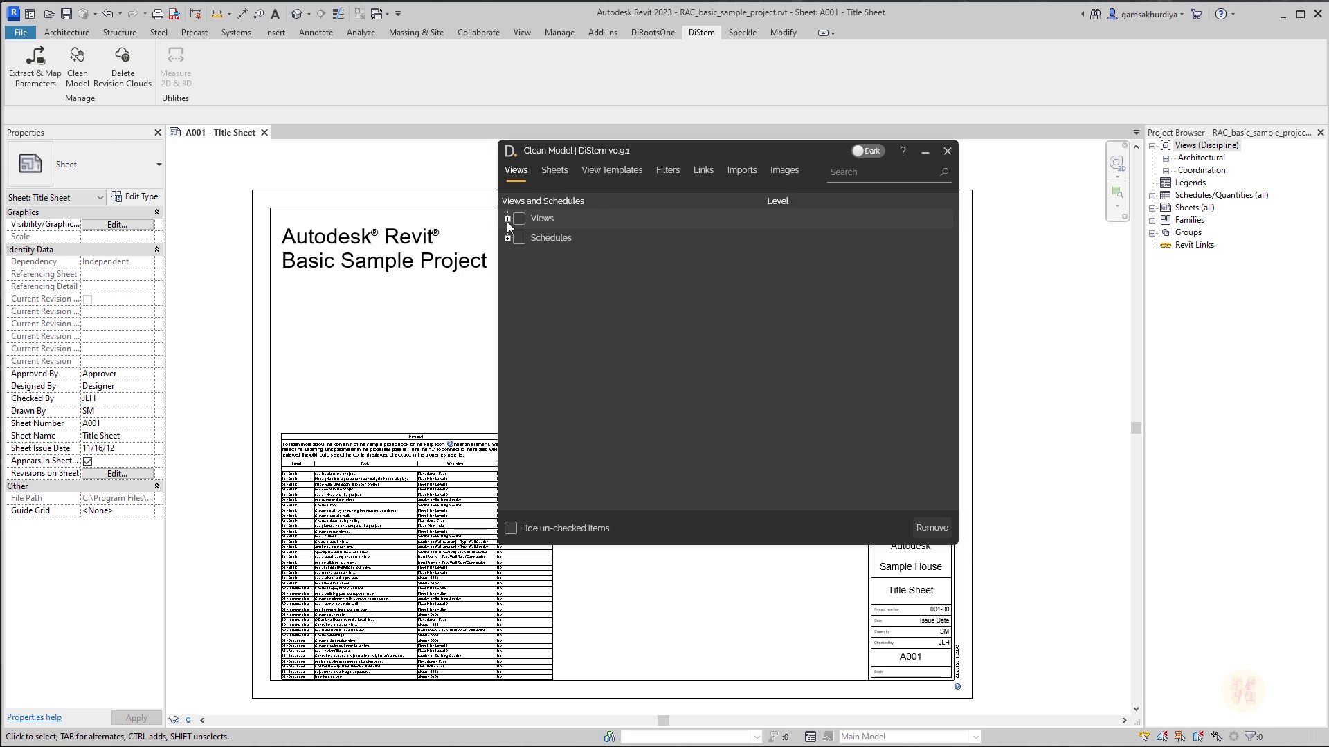
Step: Check the Architectural/Coordination groups under Views in Clean Model, then show the Sheets tab
{"action": "left_click", "coordinate": [507, 219]}
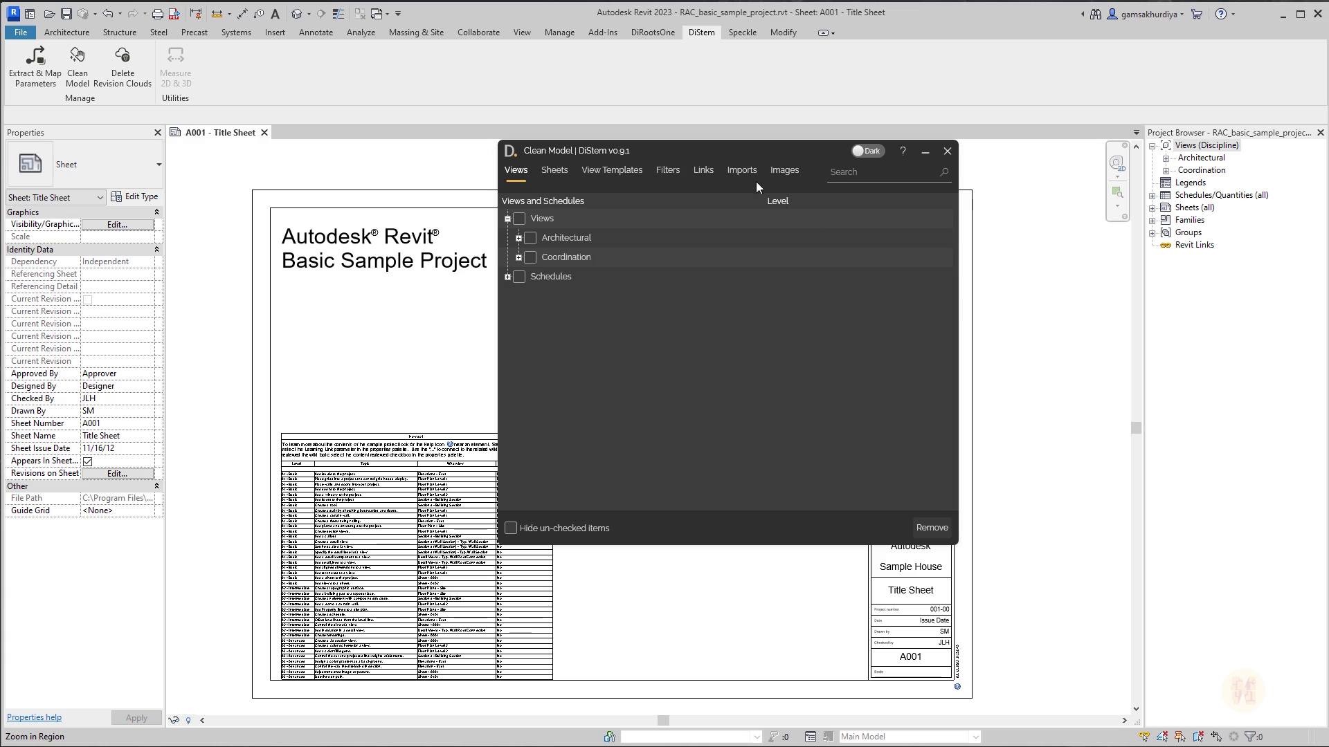
{"action": "left_click_drag", "start_coordinate": [740, 150], "coordinate": [677, 160]}
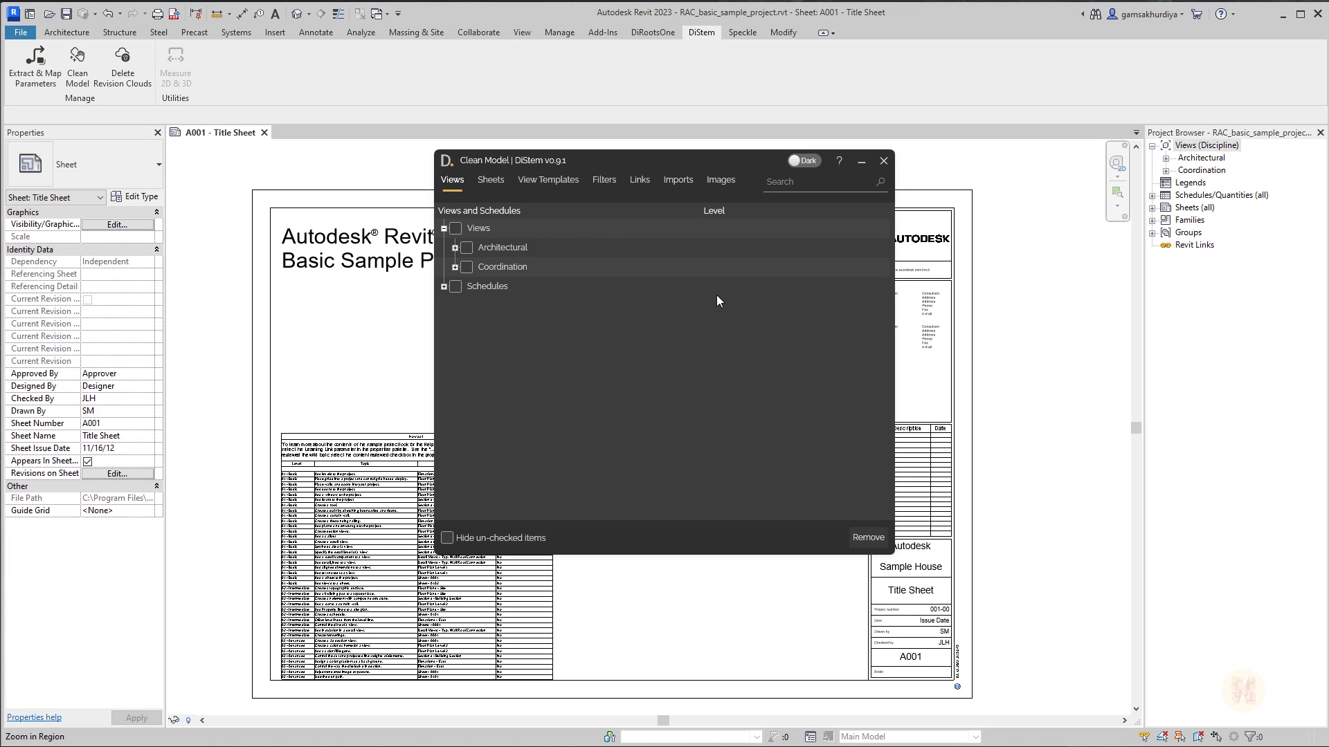
{"action": "left_click", "coordinate": [486, 187]}
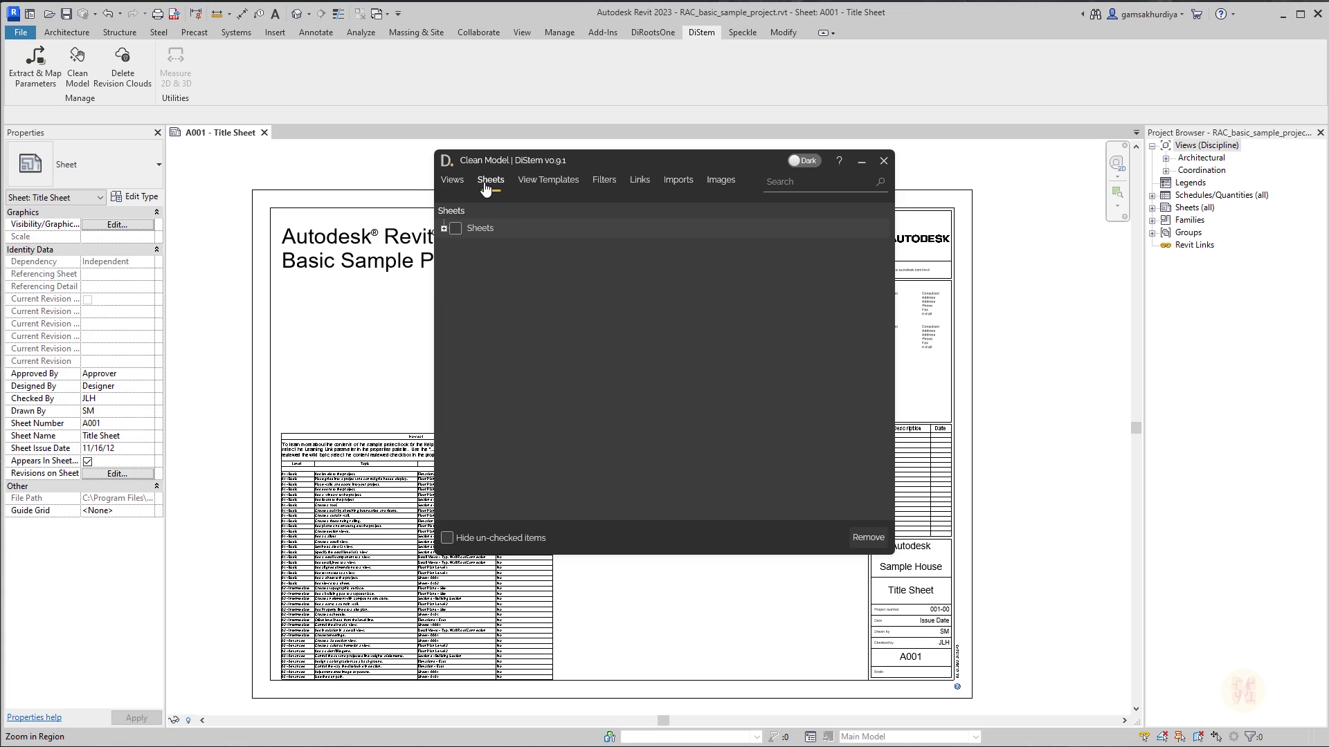
Step: Tick the Plans sheet and remove it, confirming the one-sheet removal and completion messages
{"action": "left_click", "coordinate": [444, 230]}
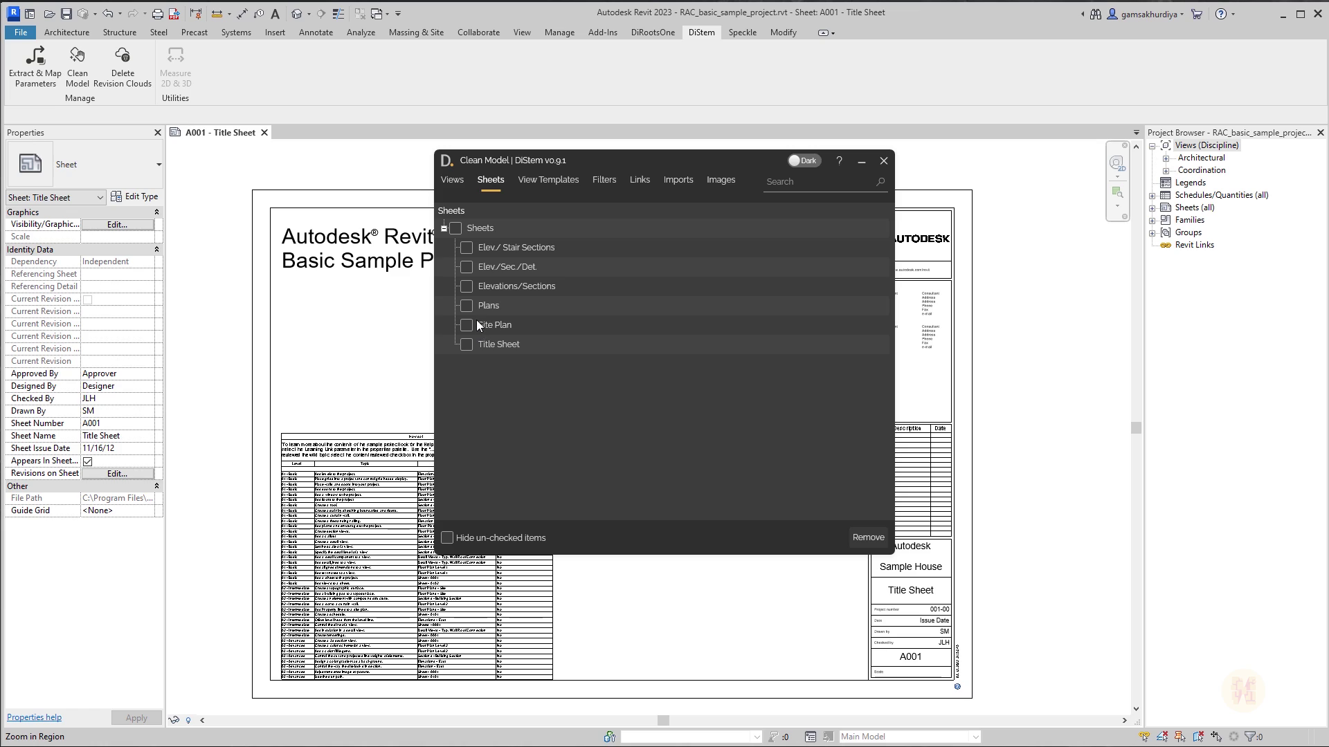
{"action": "left_click", "coordinate": [466, 305]}
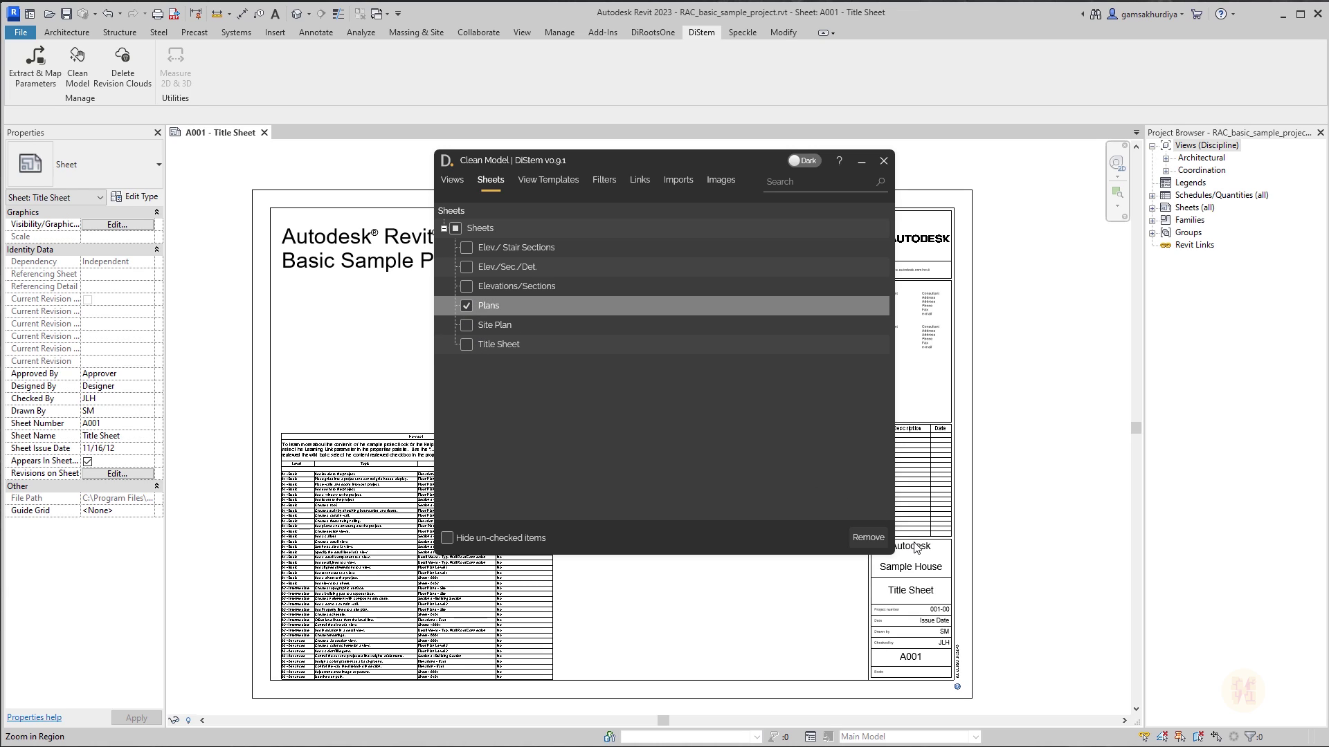
{"action": "left_click", "coordinate": [867, 538]}
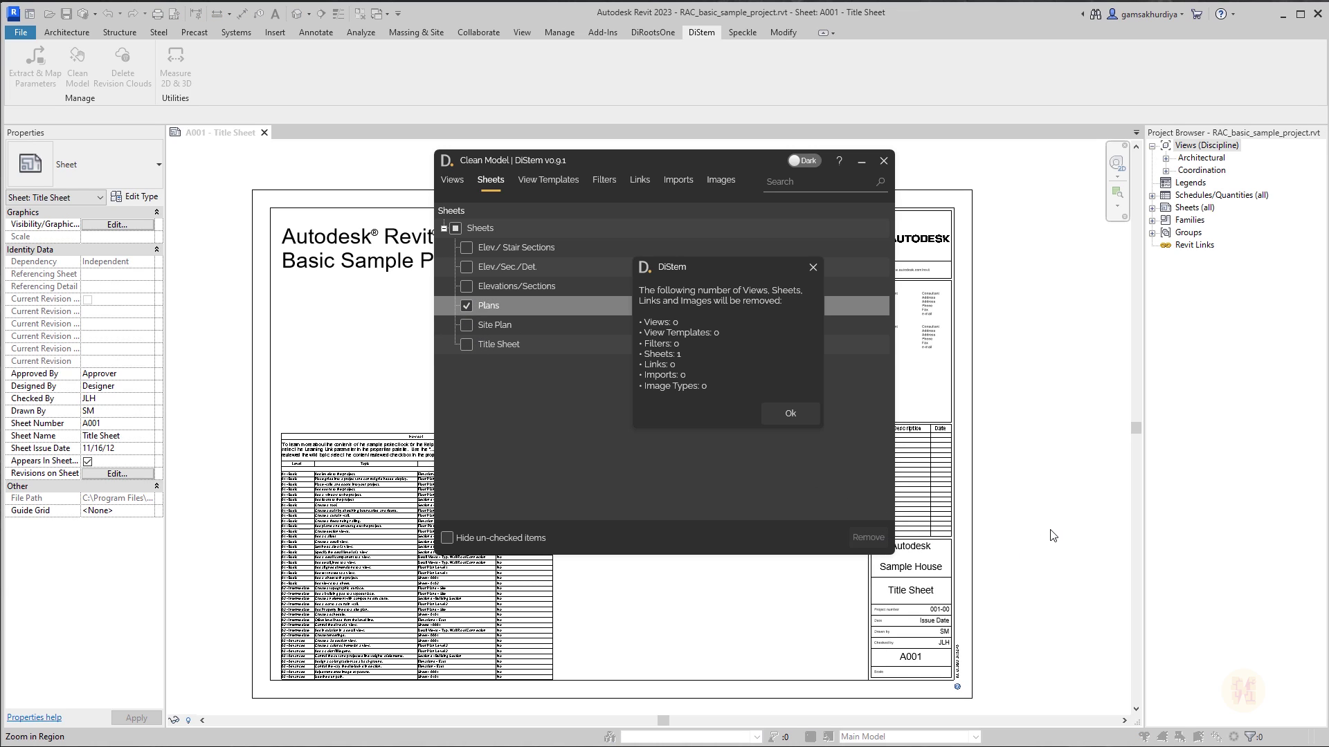
{"action": "left_click", "coordinate": [792, 415]}
{"action": "left_click", "coordinate": [774, 365]}
Step: Browse the View Templates, Filters, Imports, Images and Links tabs, then return to the Views tab
{"action": "left_click", "coordinate": [560, 185]}
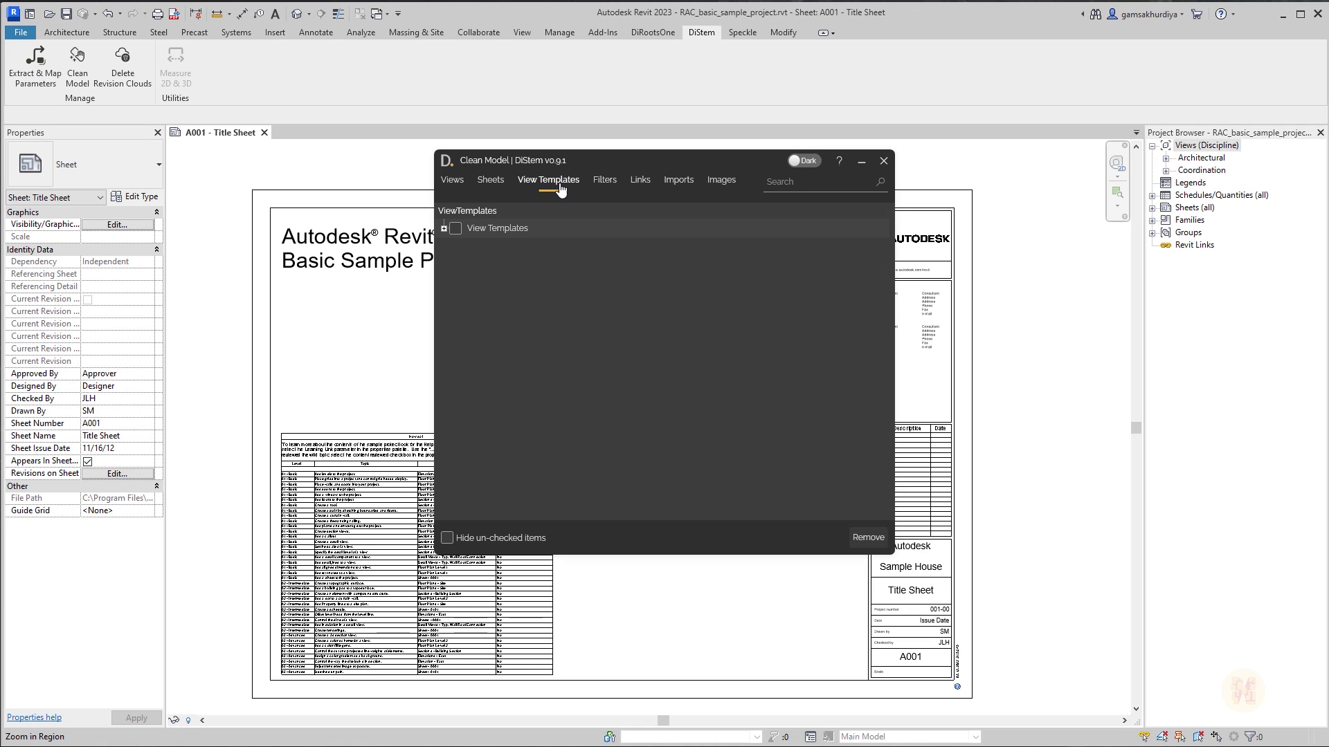
{"action": "left_click", "coordinate": [444, 228]}
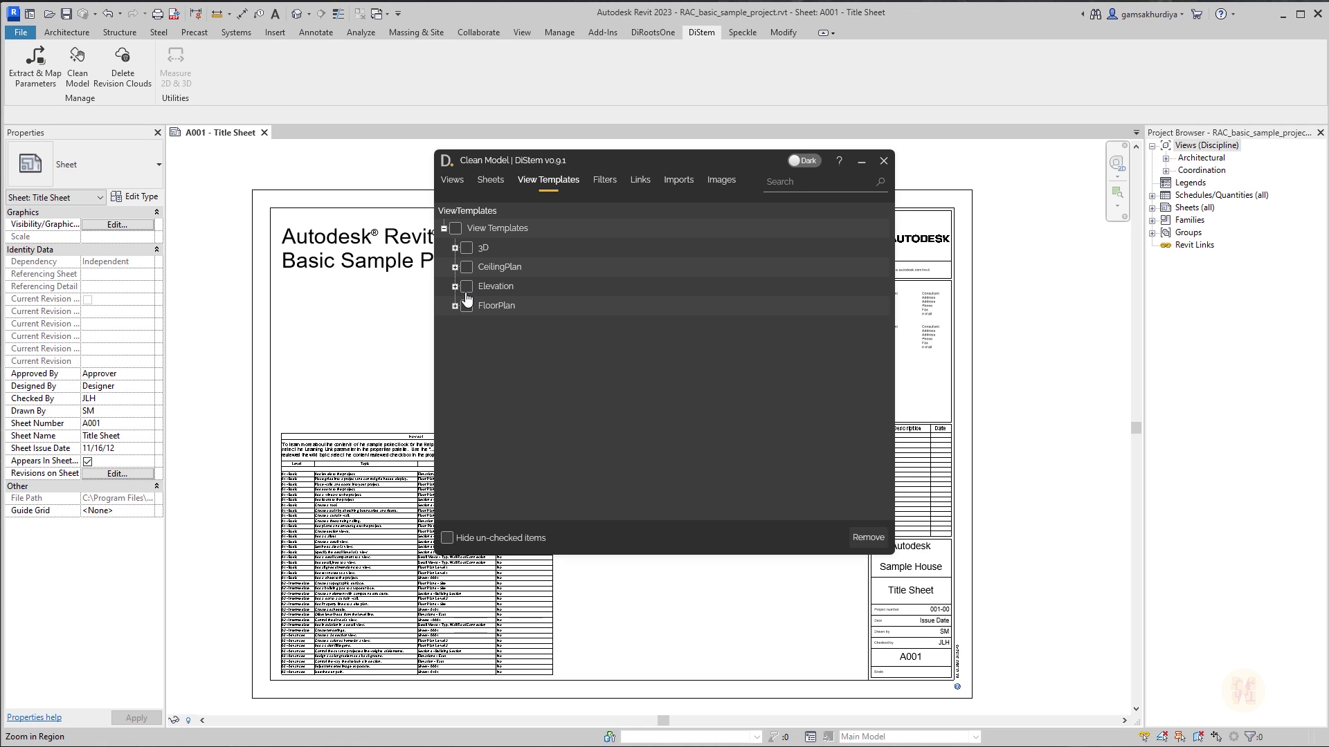
{"action": "left_click", "coordinate": [605, 183]}
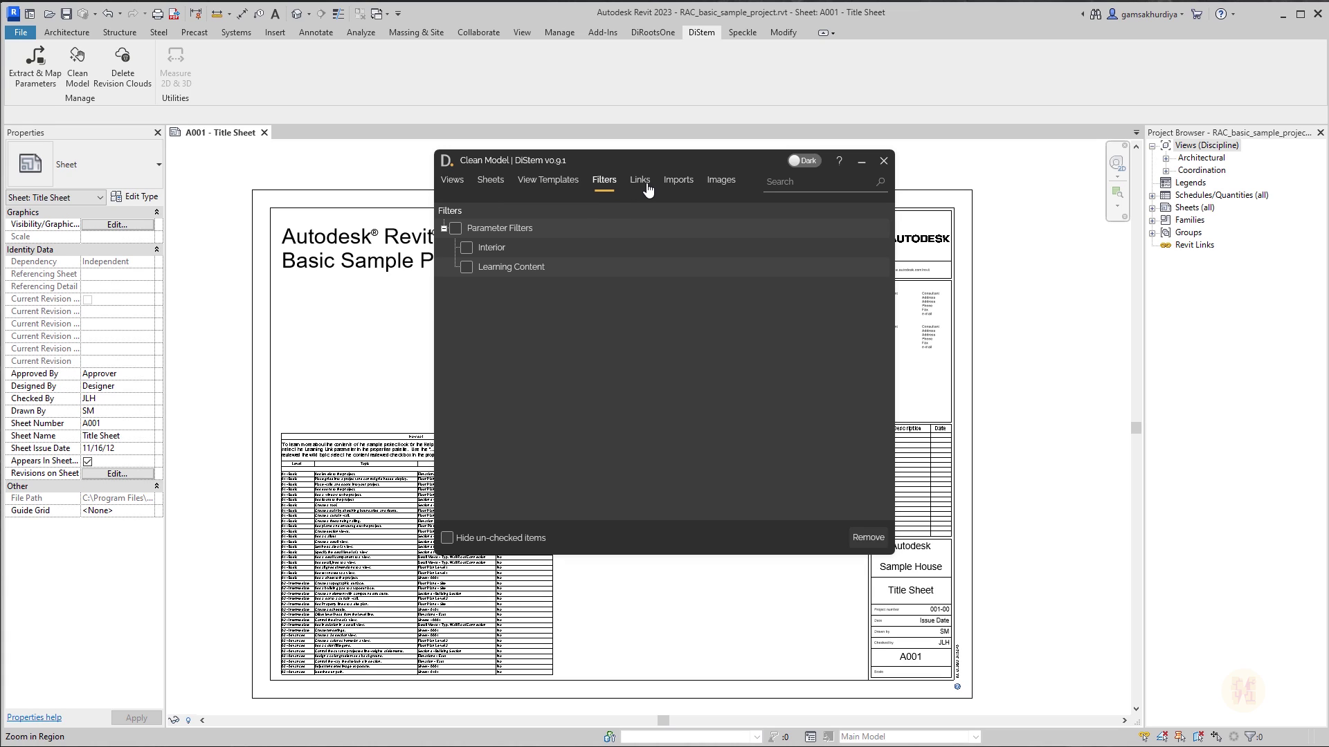
{"action": "left_click", "coordinate": [693, 185]}
{"action": "left_click", "coordinate": [720, 183]}
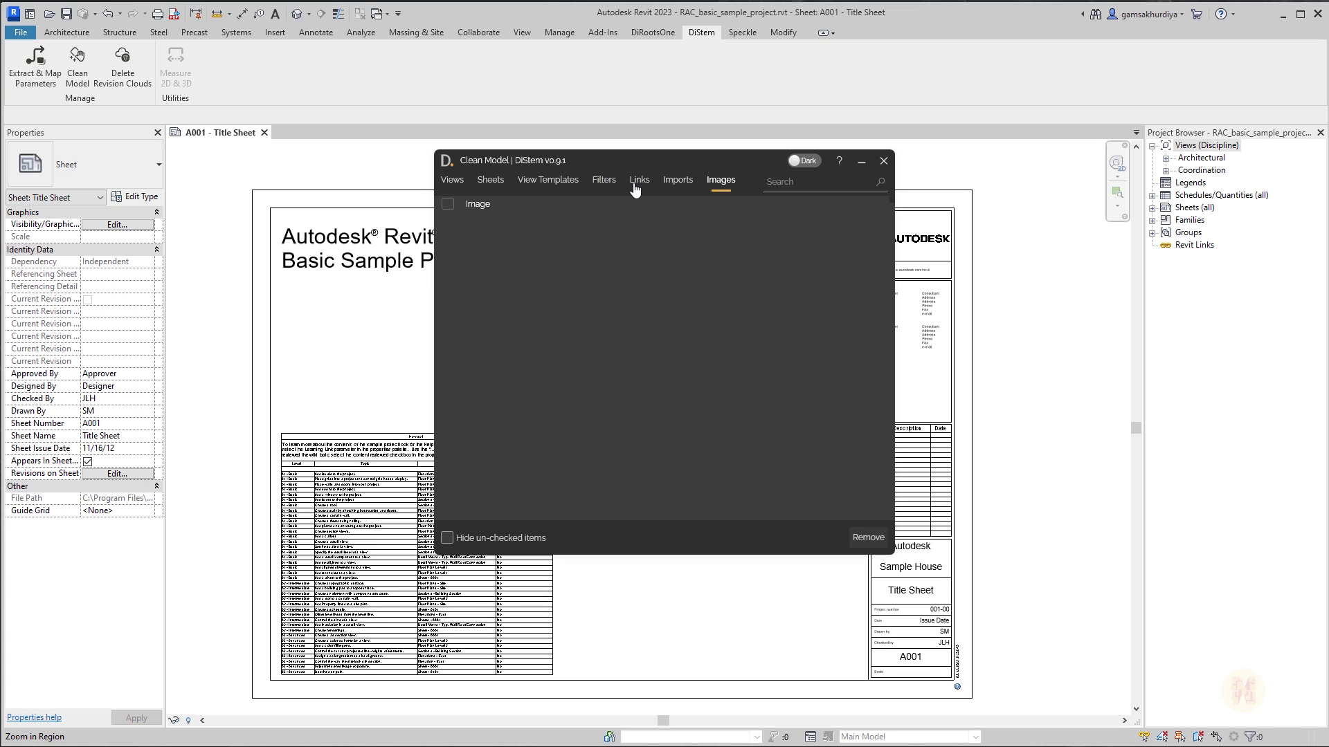
{"action": "left_click", "coordinate": [638, 184]}
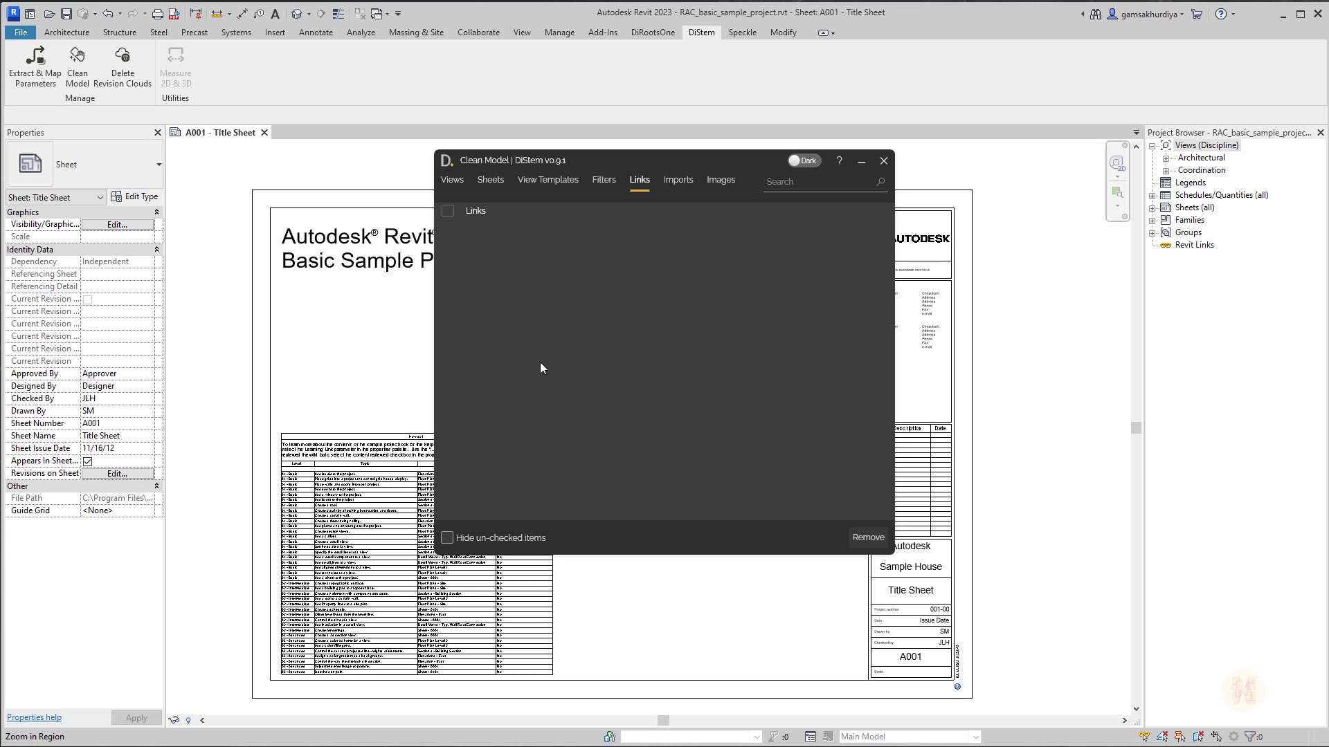
{"action": "left_click", "coordinate": [452, 180]}
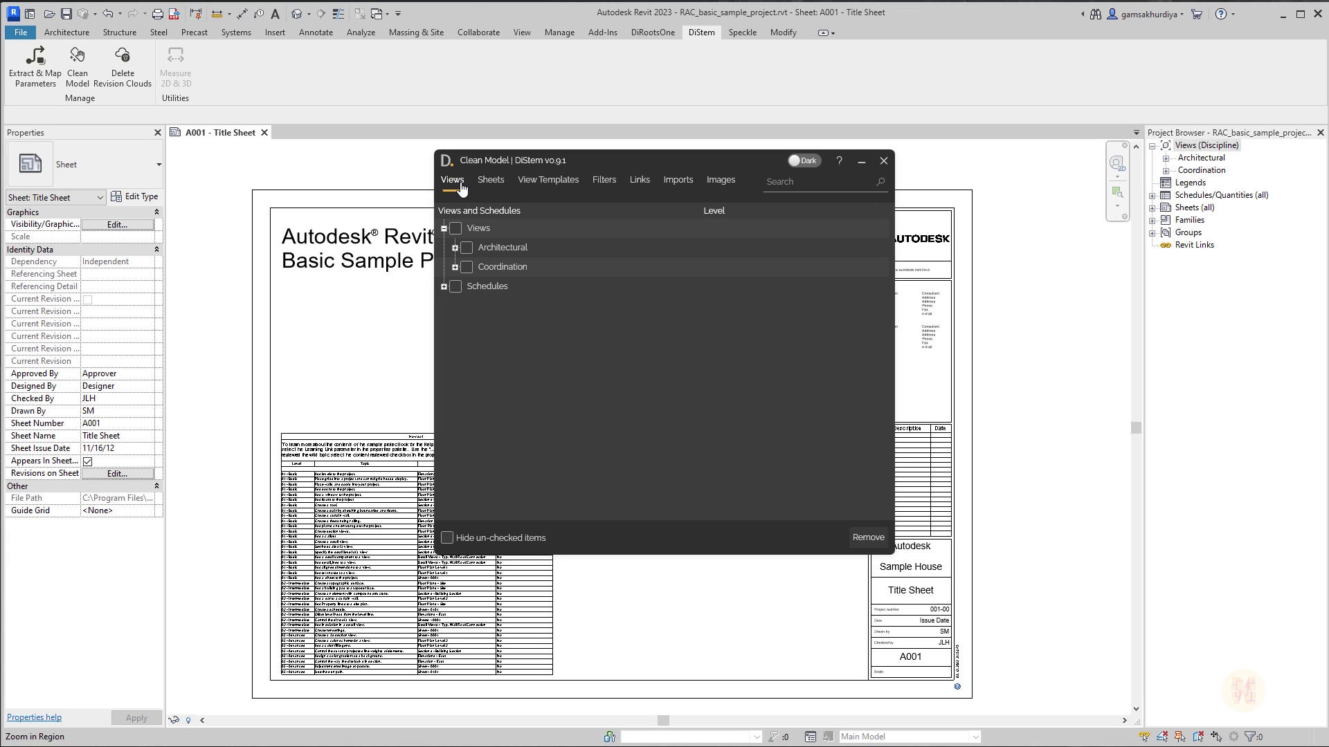
{"action": "mouse_move", "coordinate": [688, 158]}
{"action": "left_mouse_down"}
{"action": "mouse_move", "coordinate": [675, 138]}
{"action": "mouse_move", "coordinate": [630, 171]}
{"action": "mouse_move", "coordinate": [692, 147]}
{"action": "mouse_move", "coordinate": [684, 163]}
{"action": "left_mouse_up"}
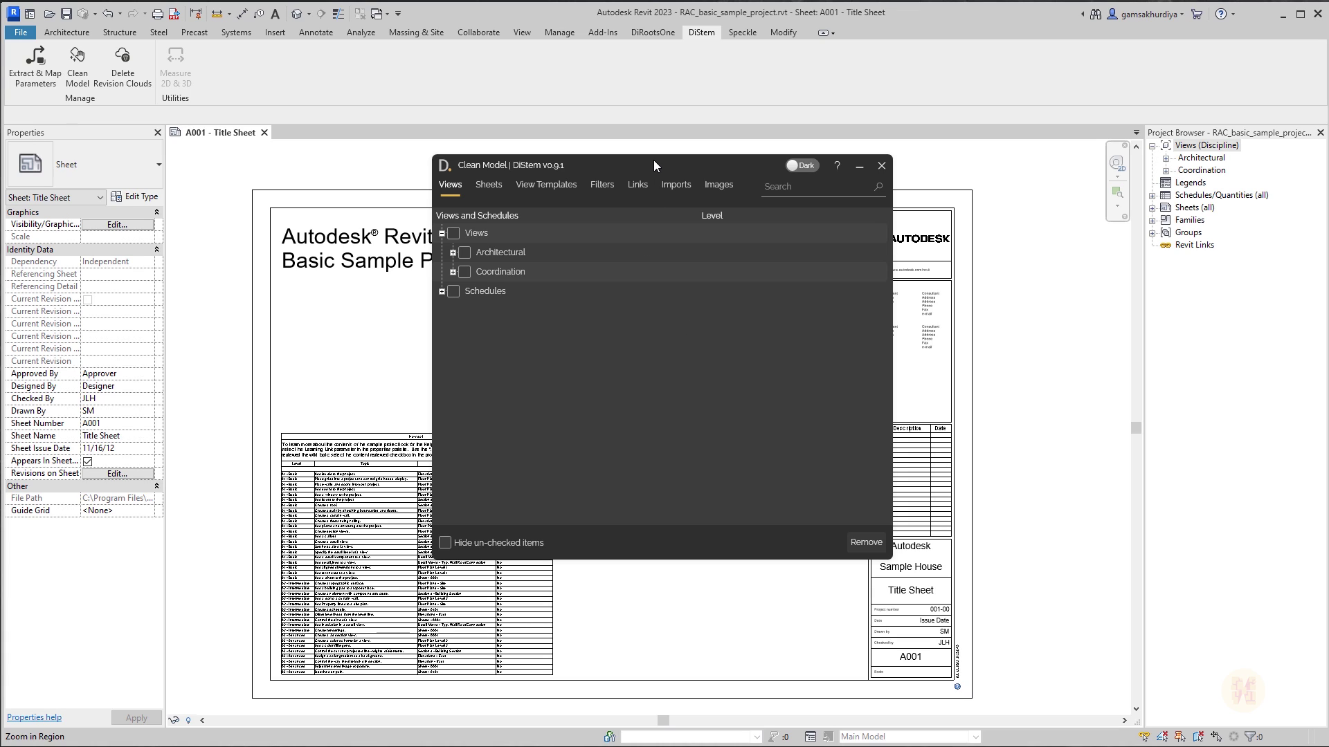
{"action": "mouse_move", "coordinate": [655, 164]}
{"action": "left_mouse_down"}
{"action": "mouse_move", "coordinate": [654, 148]}
{"action": "mouse_move", "coordinate": [658, 159]}
{"action": "mouse_move", "coordinate": [625, 169]}
{"action": "mouse_move", "coordinate": [636, 171]}
{"action": "left_mouse_up"}
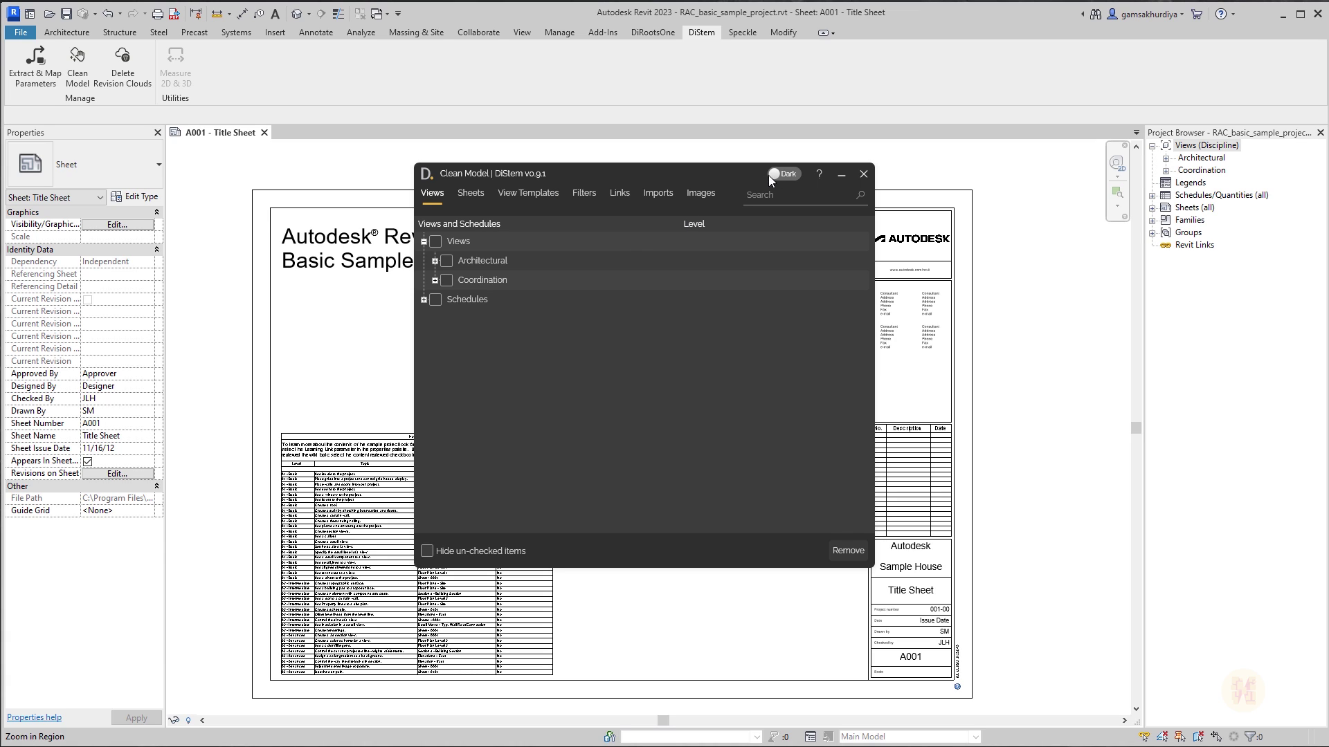
Step: Close Clean Model, dismiss the extraction success message, review Select Parameters, and close the extraction tool
{"action": "left_click", "coordinate": [863, 174]}
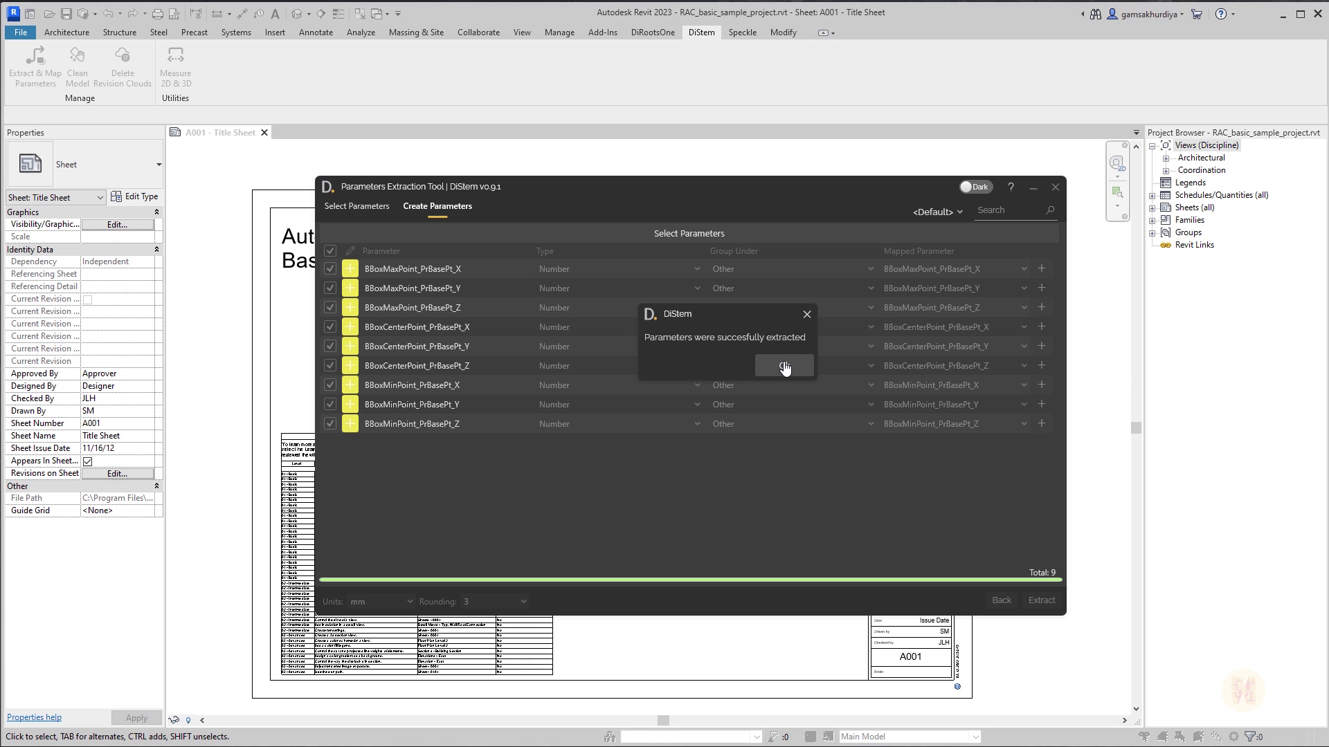
{"action": "left_click", "coordinate": [784, 366]}
{"action": "left_click", "coordinate": [352, 207]}
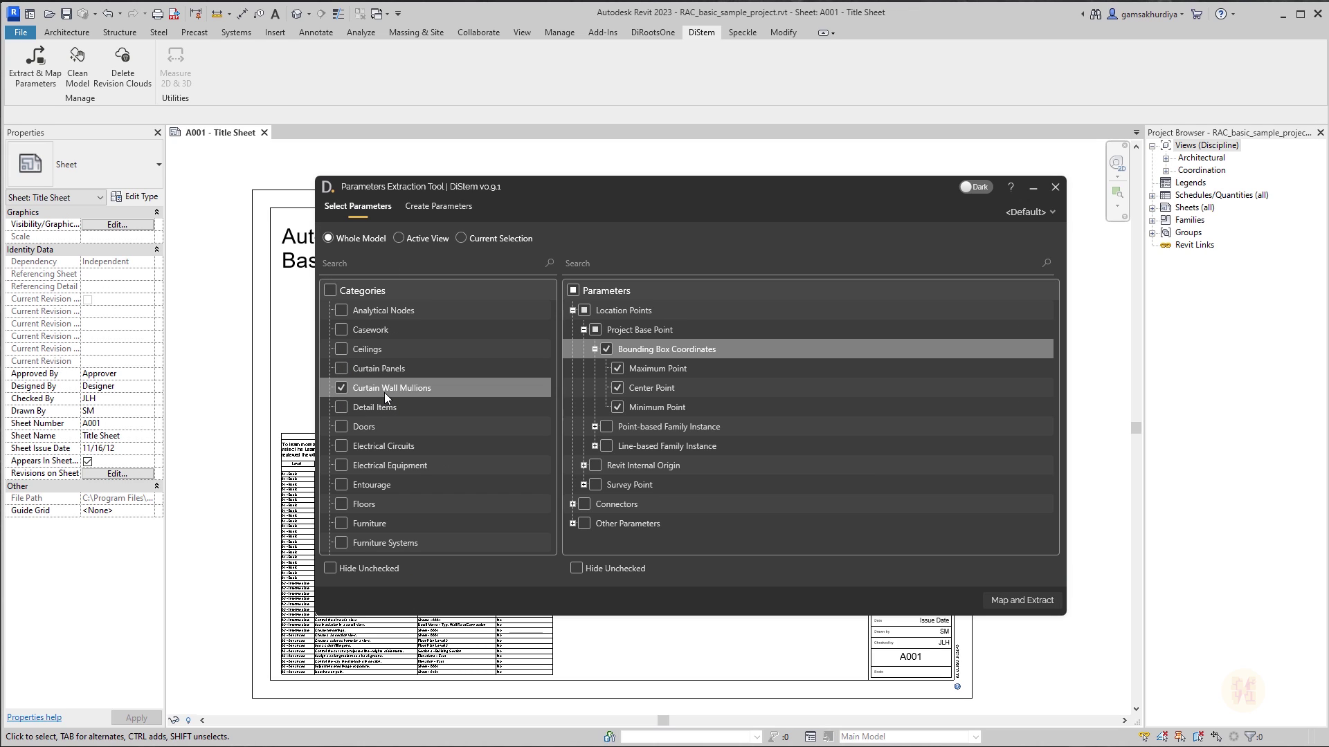
{"action": "left_click", "coordinate": [1055, 191]}
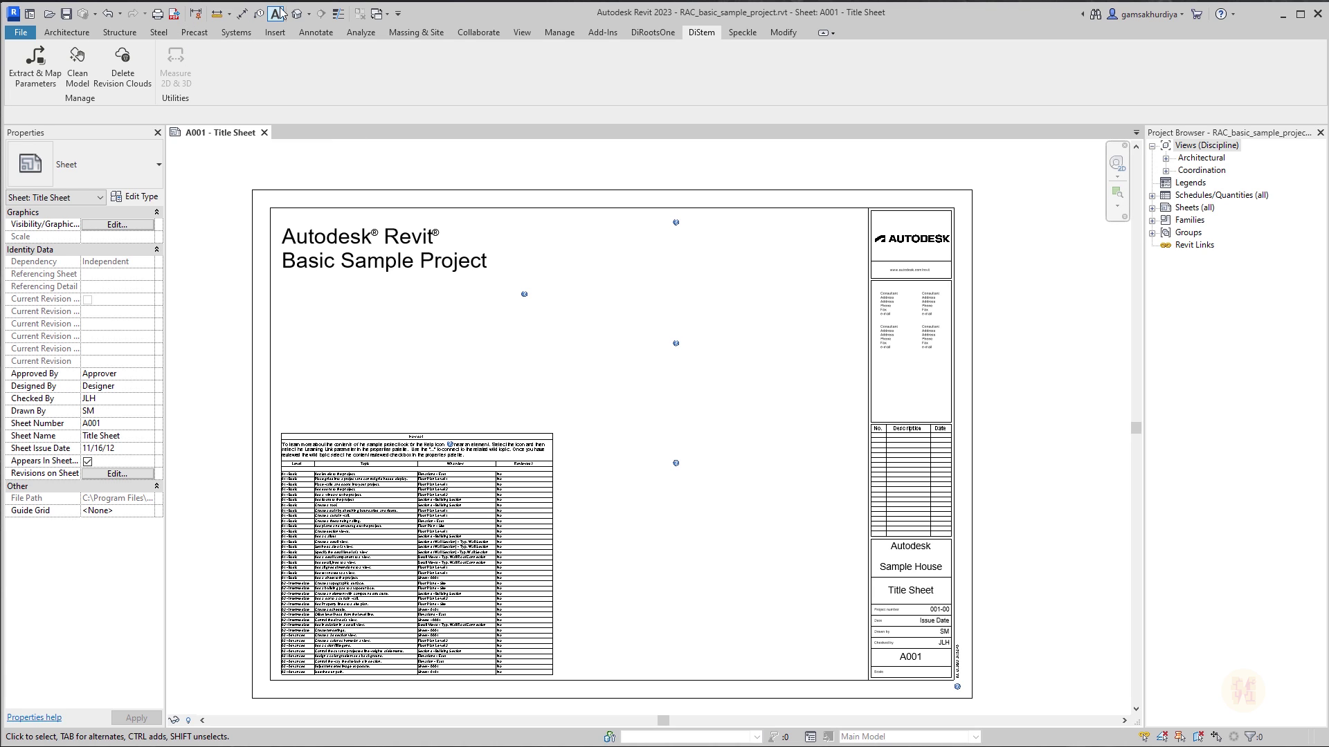
Step: Open the default 3D view with 3D, orbit to the gable, and select a mullion showing BBoxMaxPoint Z 5100
{"action": "left_click", "coordinate": [834, 231]}
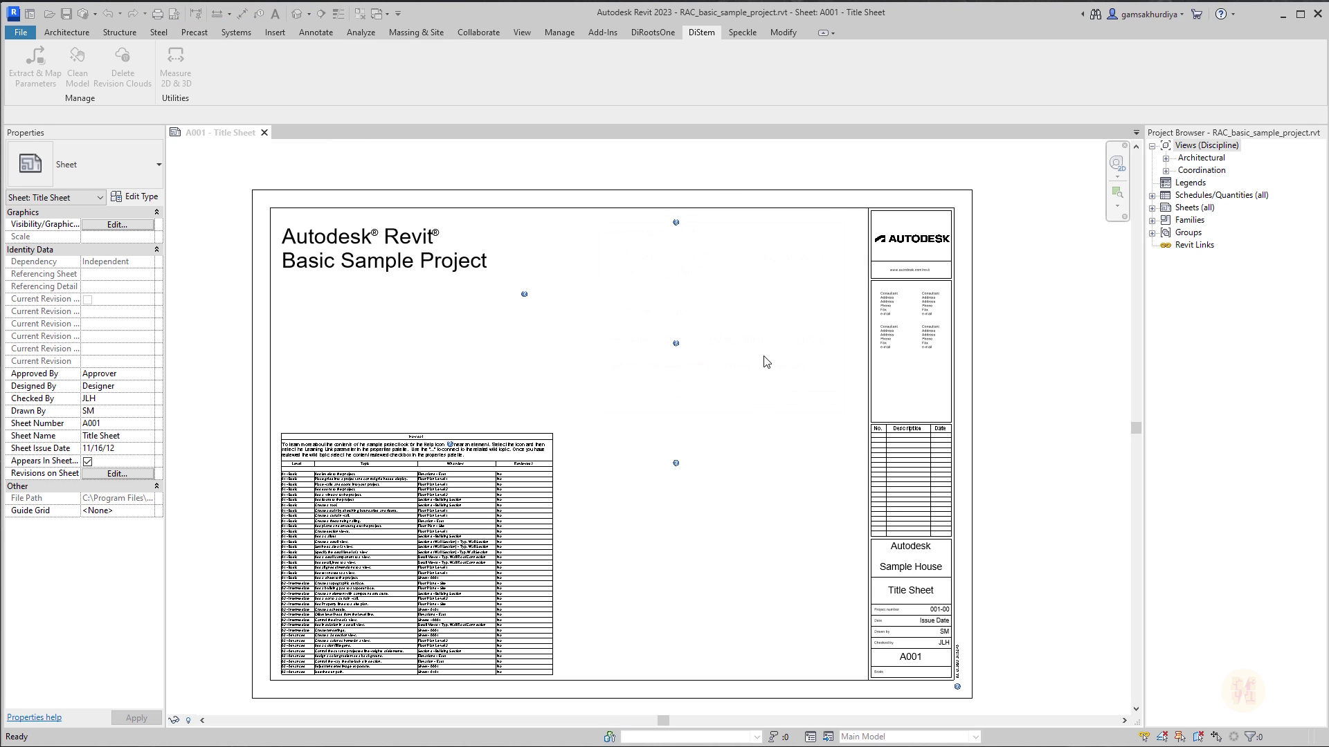
{"action": "key", "text": "3"}
{"action": "key", "text": "d"}
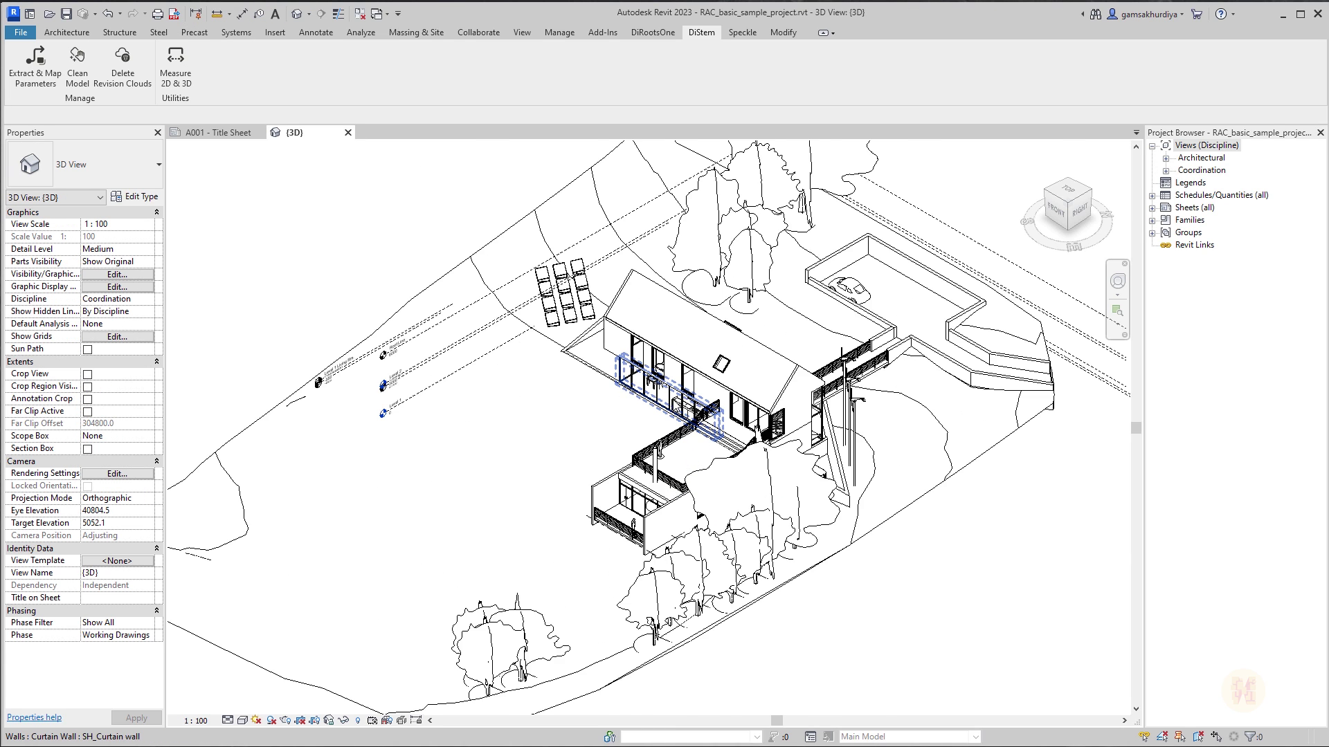
{"action": "scroll", "coordinate": [548, 375], "scroll_direction": "up", "scroll_amount": 3}
{"action": "middle_click_drag", "start_coordinate": [548, 375], "coordinate": [339, 435], "text": "shift"}
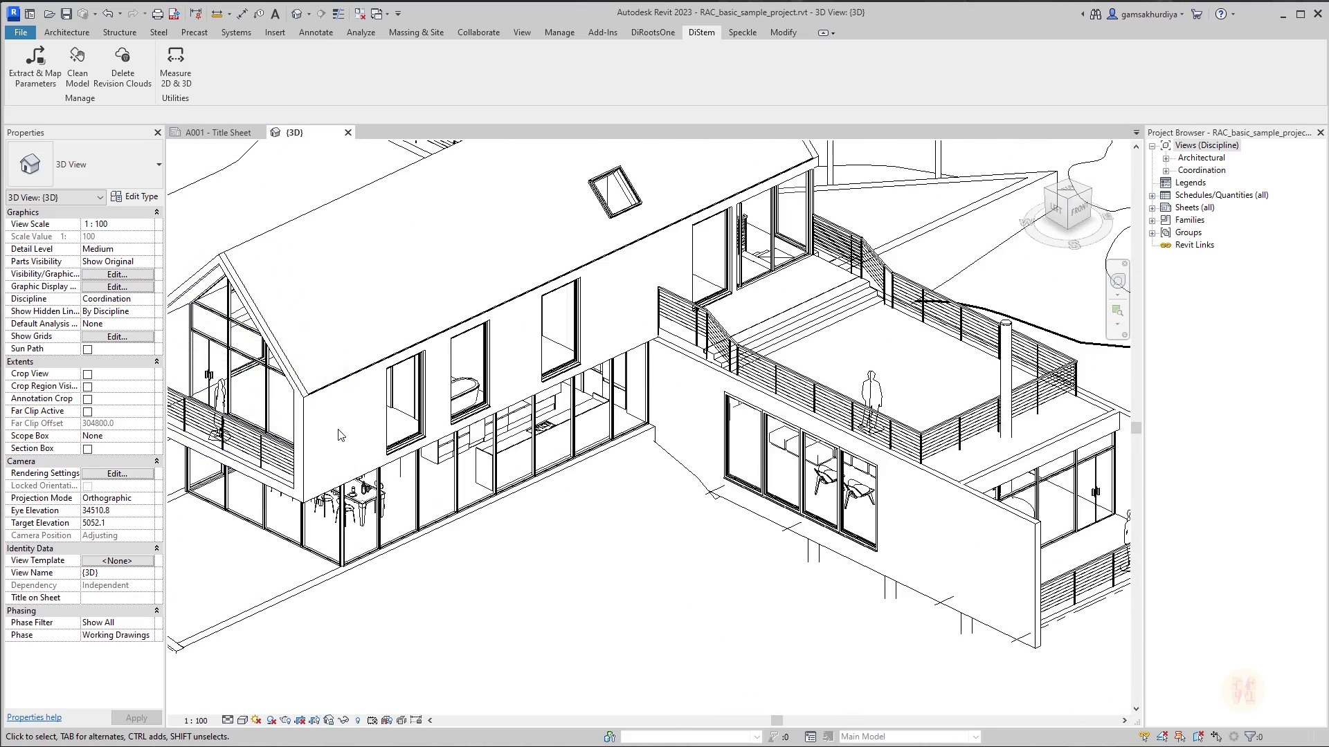
{"action": "scroll", "coordinate": [339, 435], "scroll_direction": "up", "scroll_amount": 4}
{"action": "scroll", "coordinate": [560, 367], "scroll_direction": "down", "scroll_amount": 3}
{"action": "scroll", "coordinate": [561, 367], "scroll_direction": "up", "scroll_amount": 3}
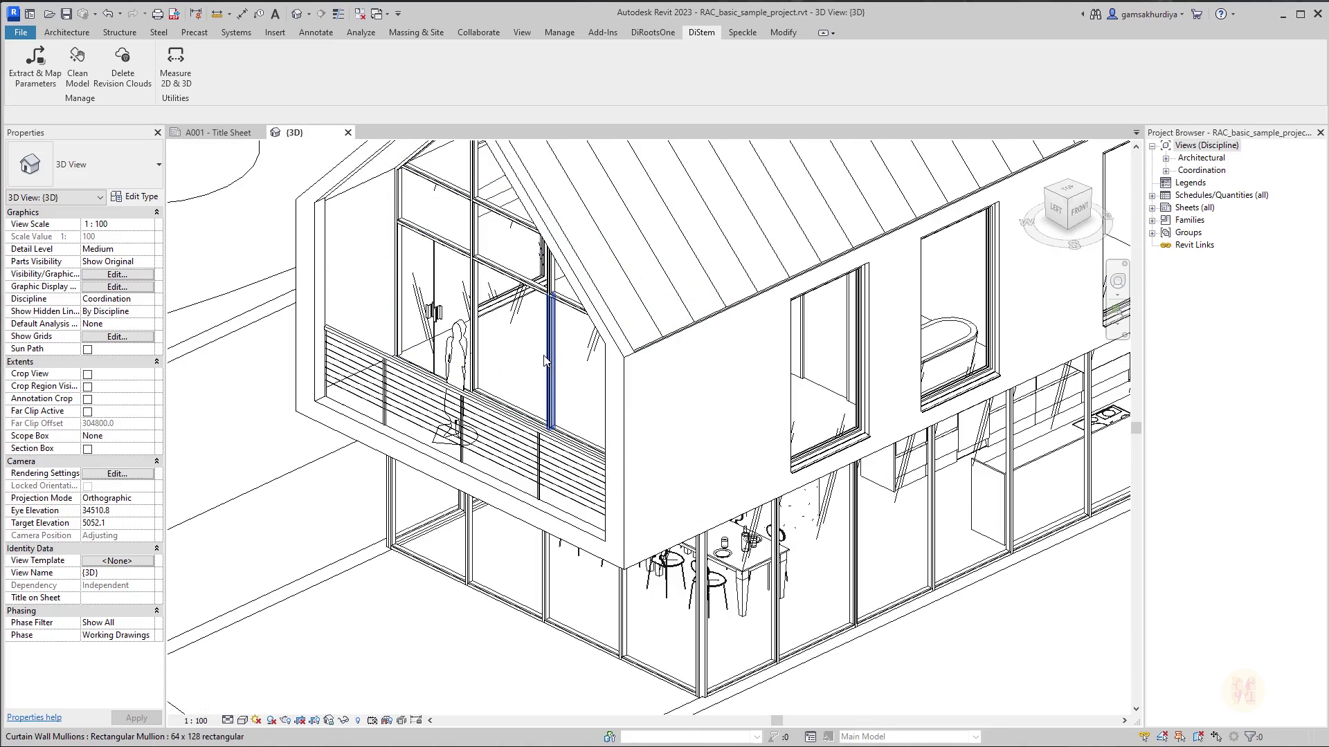
{"action": "left_click", "coordinate": [546, 361]}
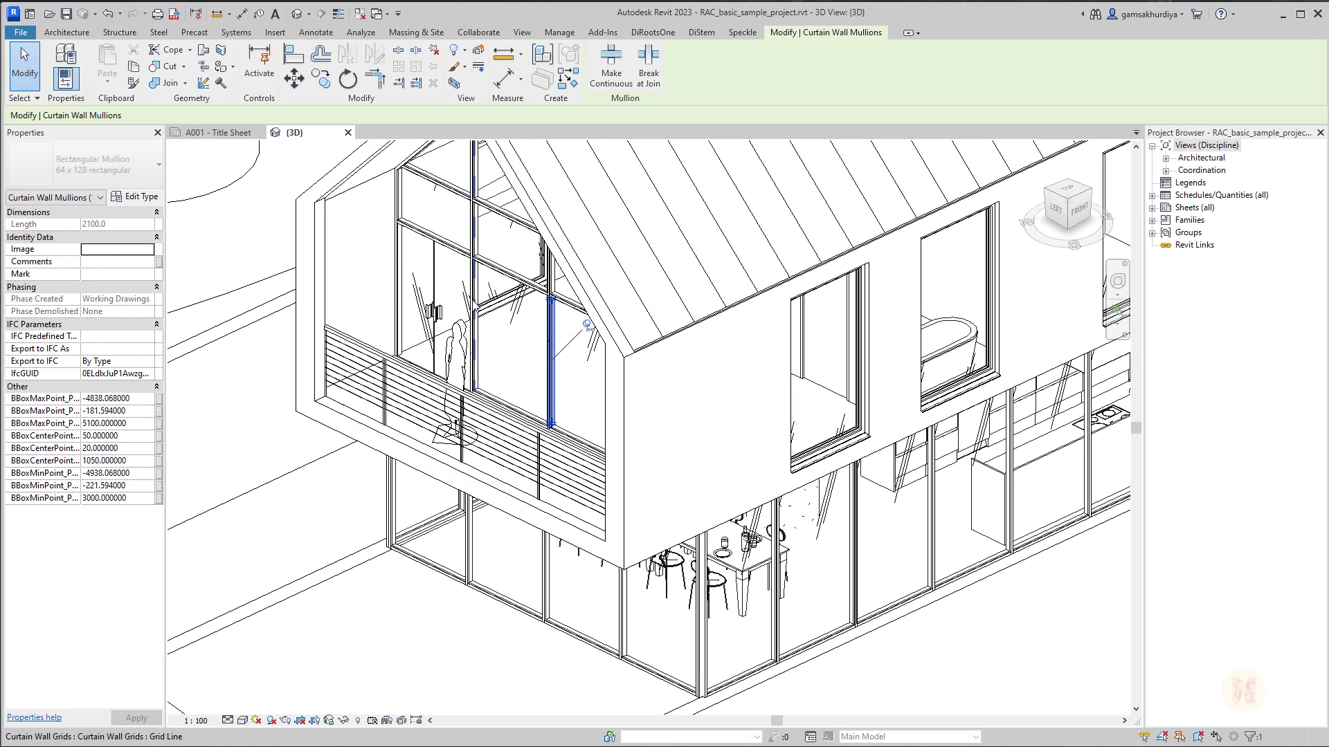
Step: Select the left and right gable mullions together to compare their bounding-box values
{"action": "key", "text": "Tab"}
{"action": "key", "text": "Tab"}
{"action": "key", "text": "Tab"}
{"action": "key", "text": "Tab"}
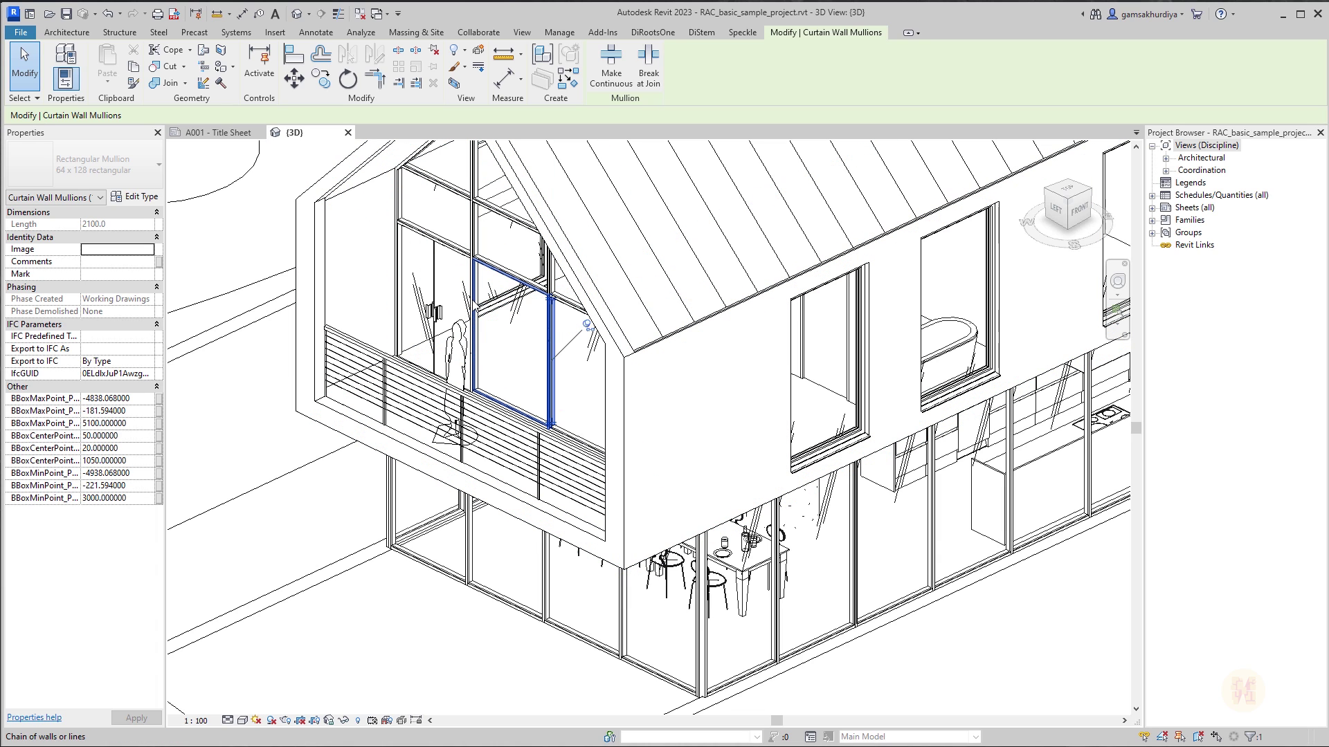
{"action": "key", "text": "Tab"}
{"action": "key", "text": "Tab"}
{"action": "key", "text": "Tab"}
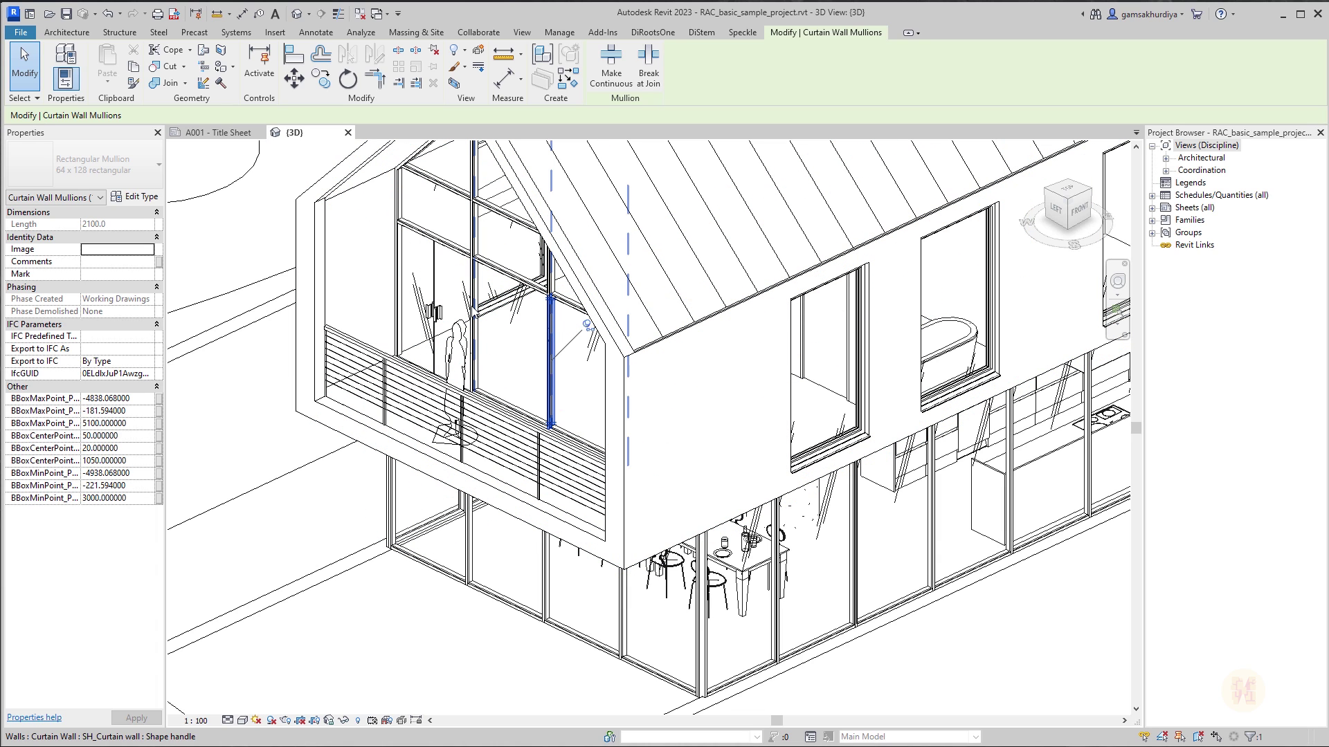
{"action": "key", "text": "Tab"}
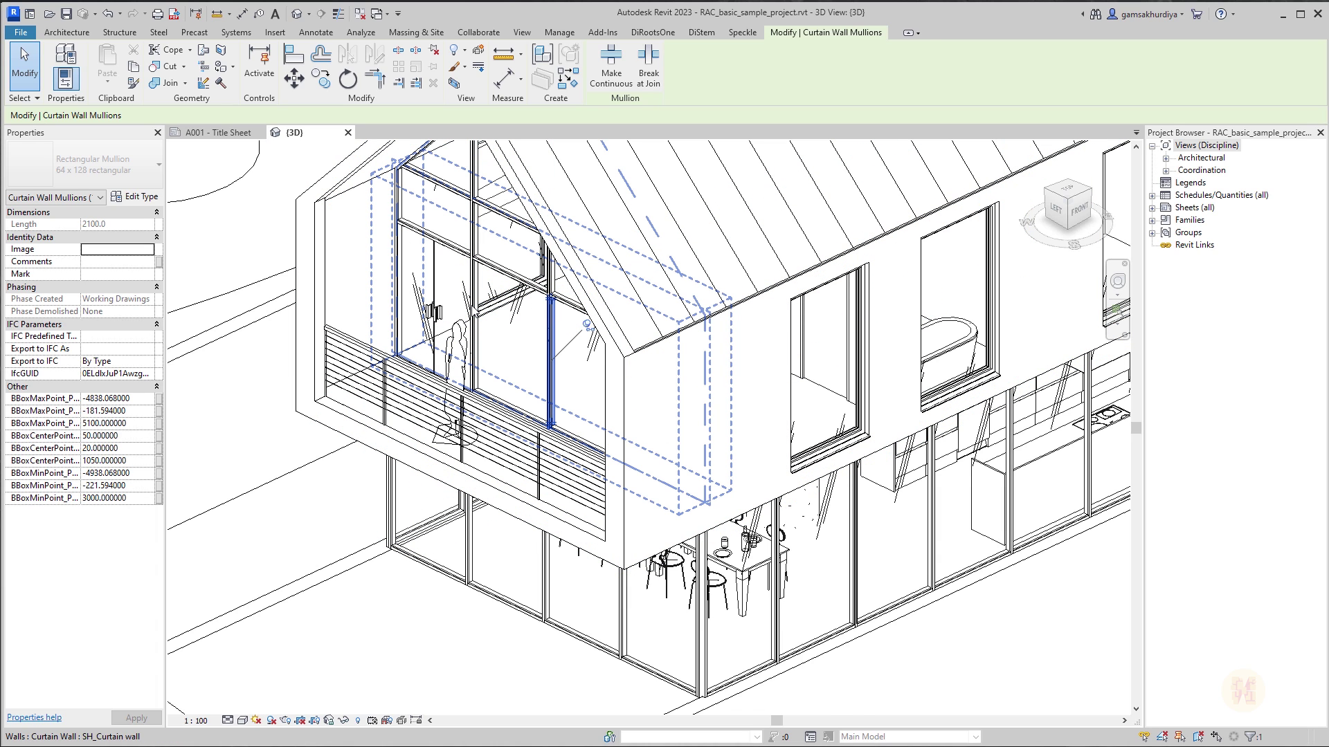
{"action": "scroll", "coordinate": [469, 301], "scroll_direction": "up", "scroll_amount": 3}
{"action": "key", "text": "Tab"}
{"action": "key", "text": "Tab"}
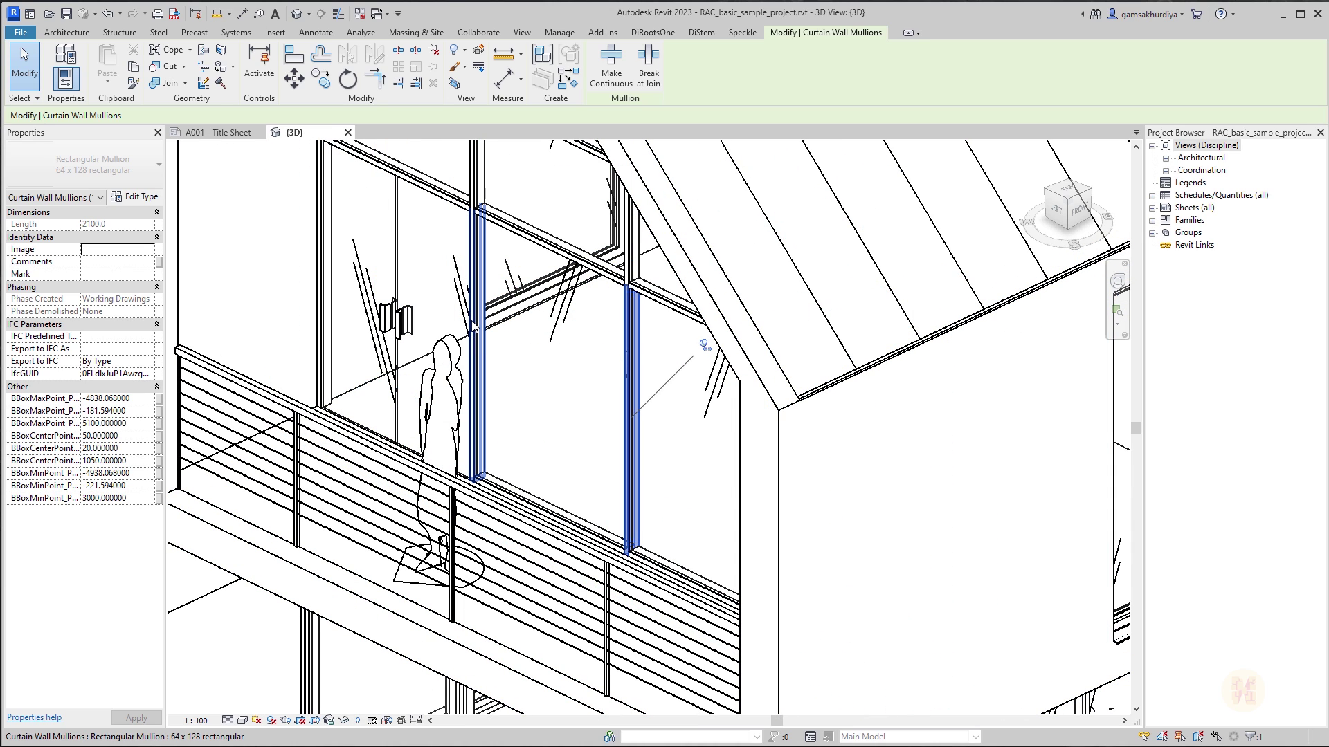
{"action": "left_click", "coordinate": [475, 326]}
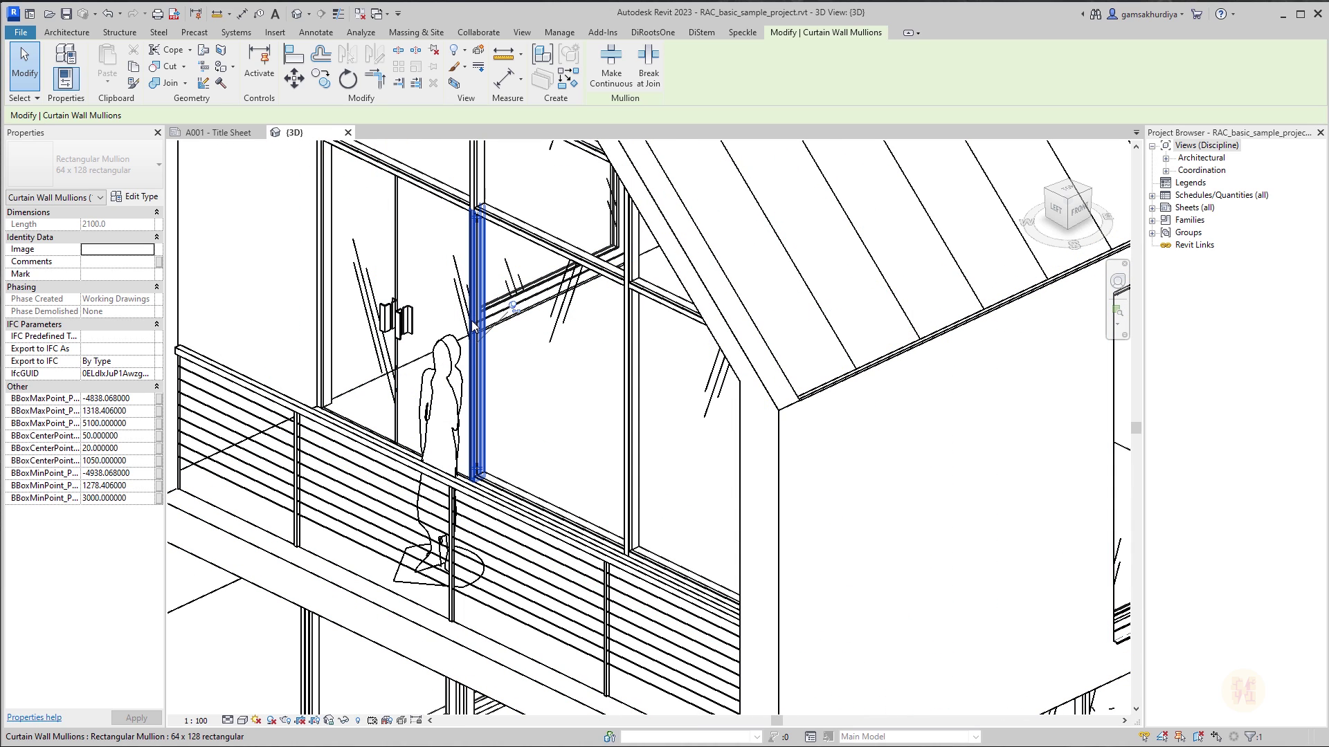
{"action": "left_click", "coordinate": [628, 404], "text": "ctrl"}
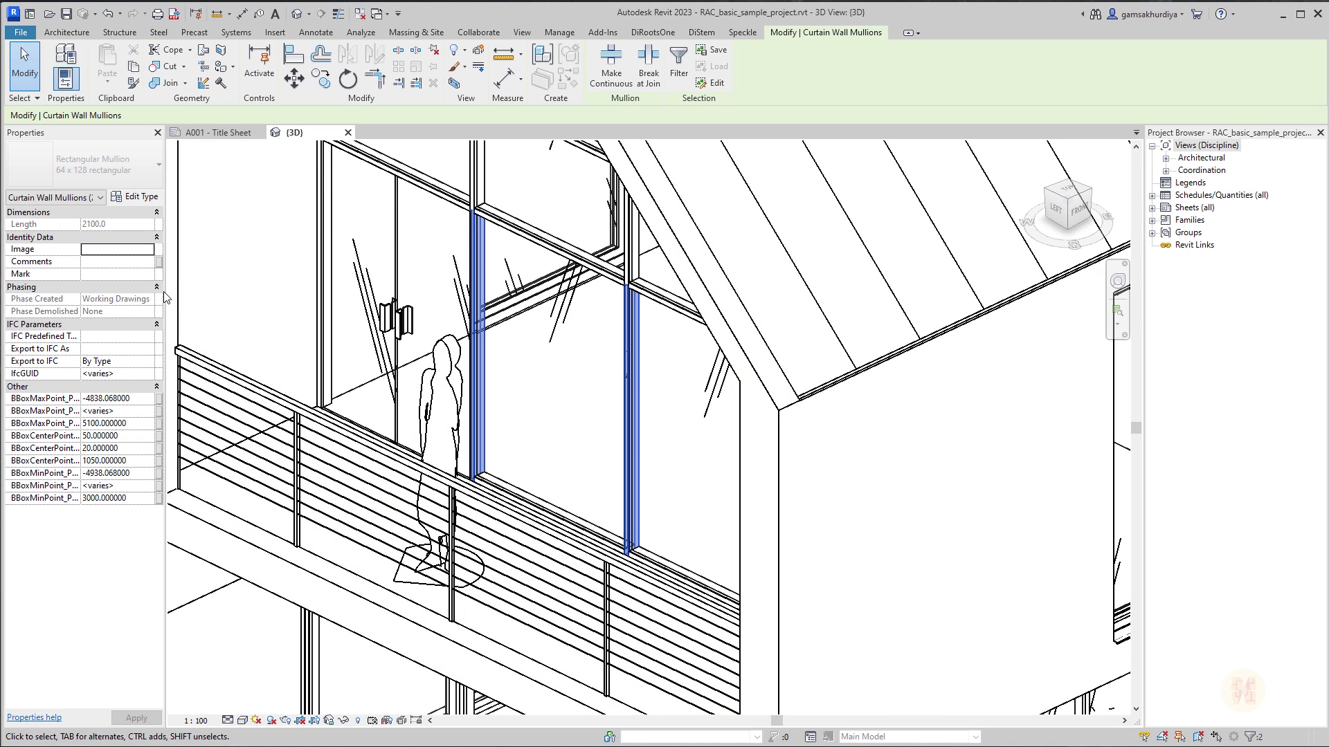
Step: Widen the Properties palette to read the matching X/Z and differing Y values, then clear the selection
{"action": "left_click_drag", "start_coordinate": [166, 300], "coordinate": [472, 353]}
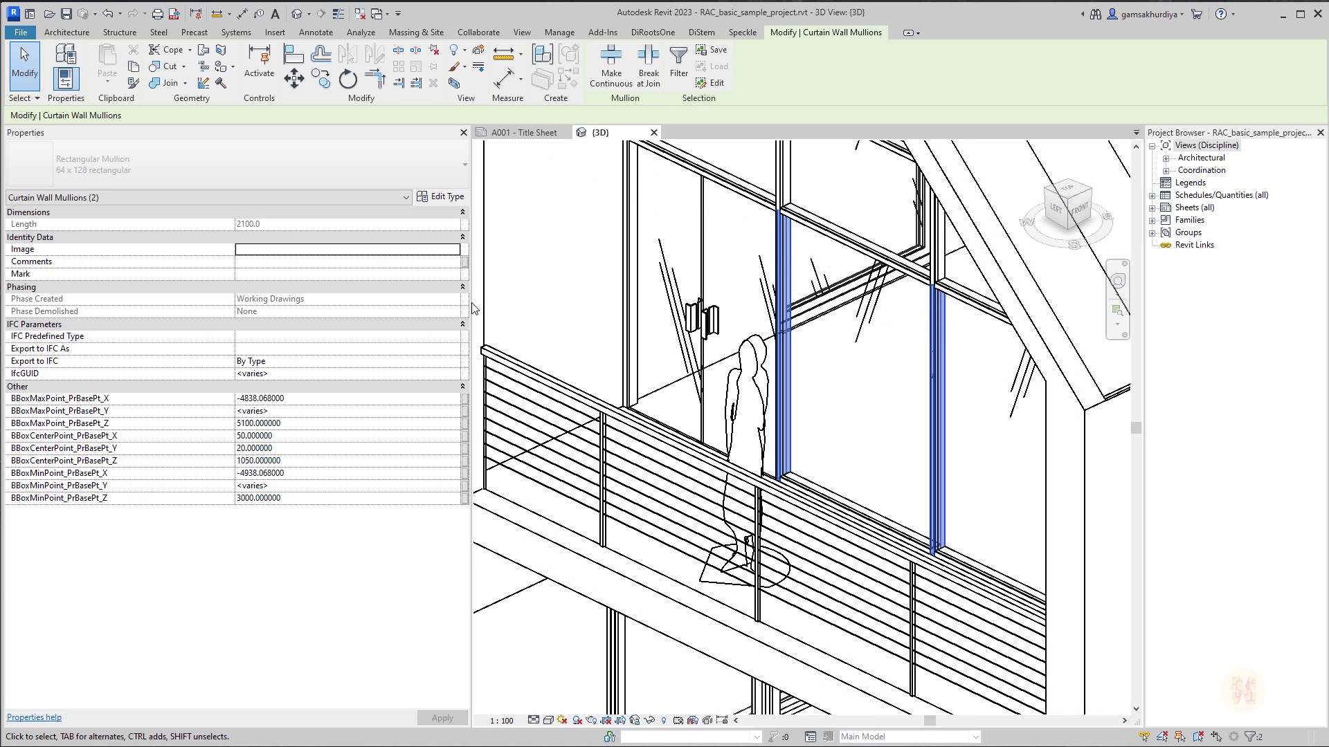
{"action": "left_click_drag", "start_coordinate": [473, 309], "coordinate": [241, 319]}
{"action": "scroll", "coordinate": [635, 425], "scroll_direction": "down", "scroll_amount": 5}
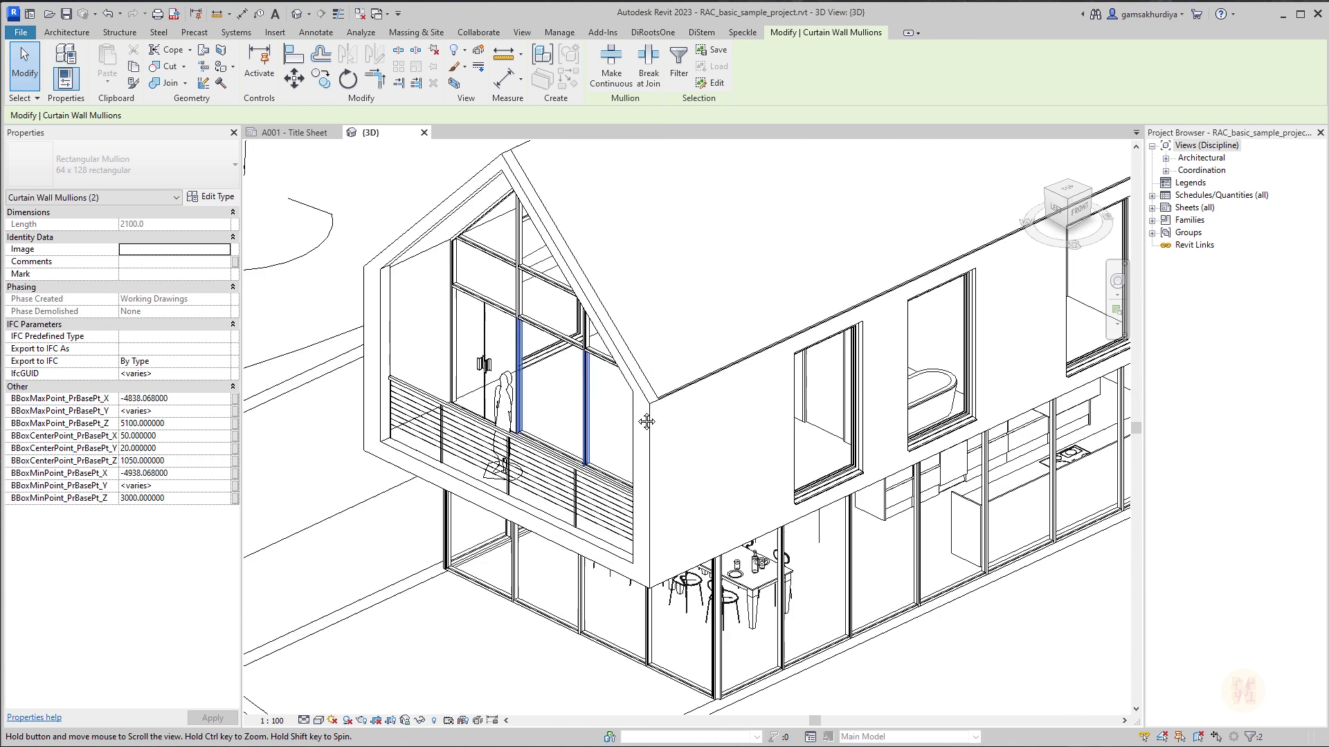
{"action": "key", "text": "Escape"}
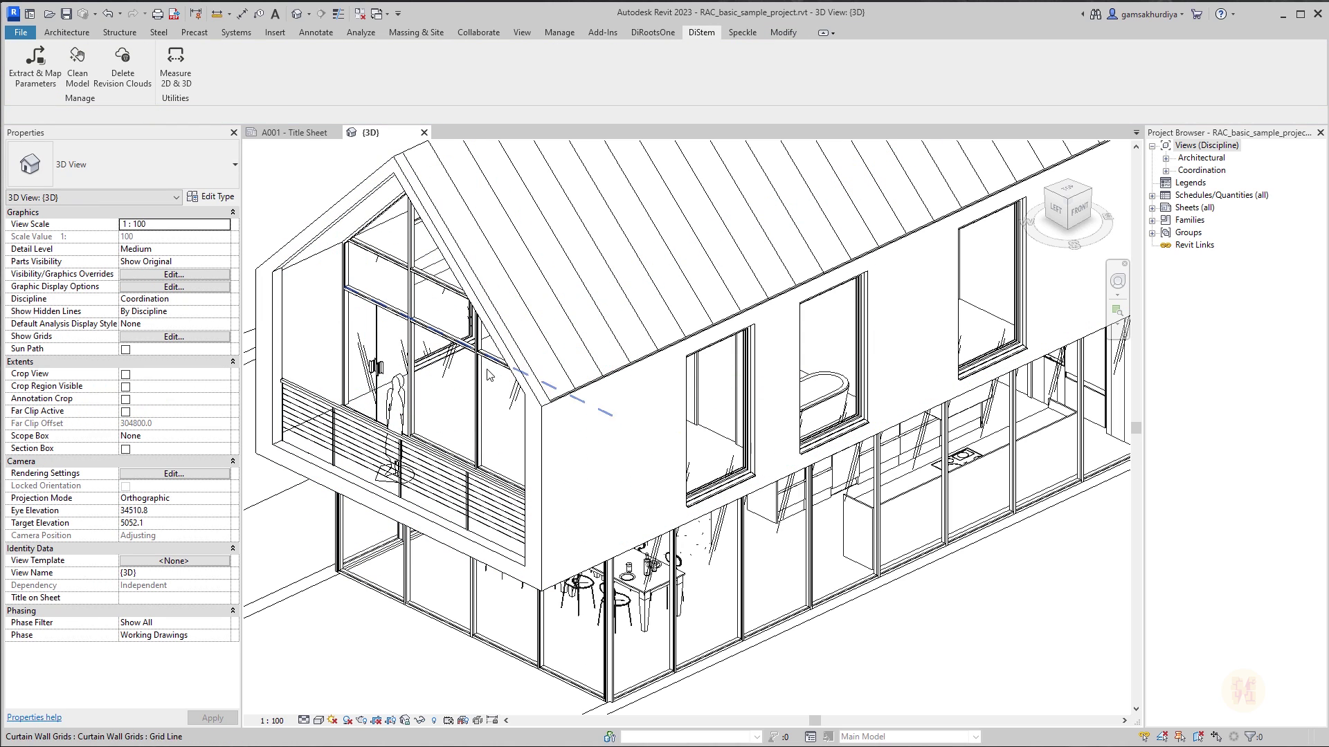
Step: Select a gable mullion, then pick Curtain Wall Mullions' Mirrored family-instance parameter in the DiStem extraction tool for mapping
{"action": "scroll", "coordinate": [479, 391], "scroll_direction": "up", "scroll_amount": 2}
{"action": "left_click", "coordinate": [479, 391]}
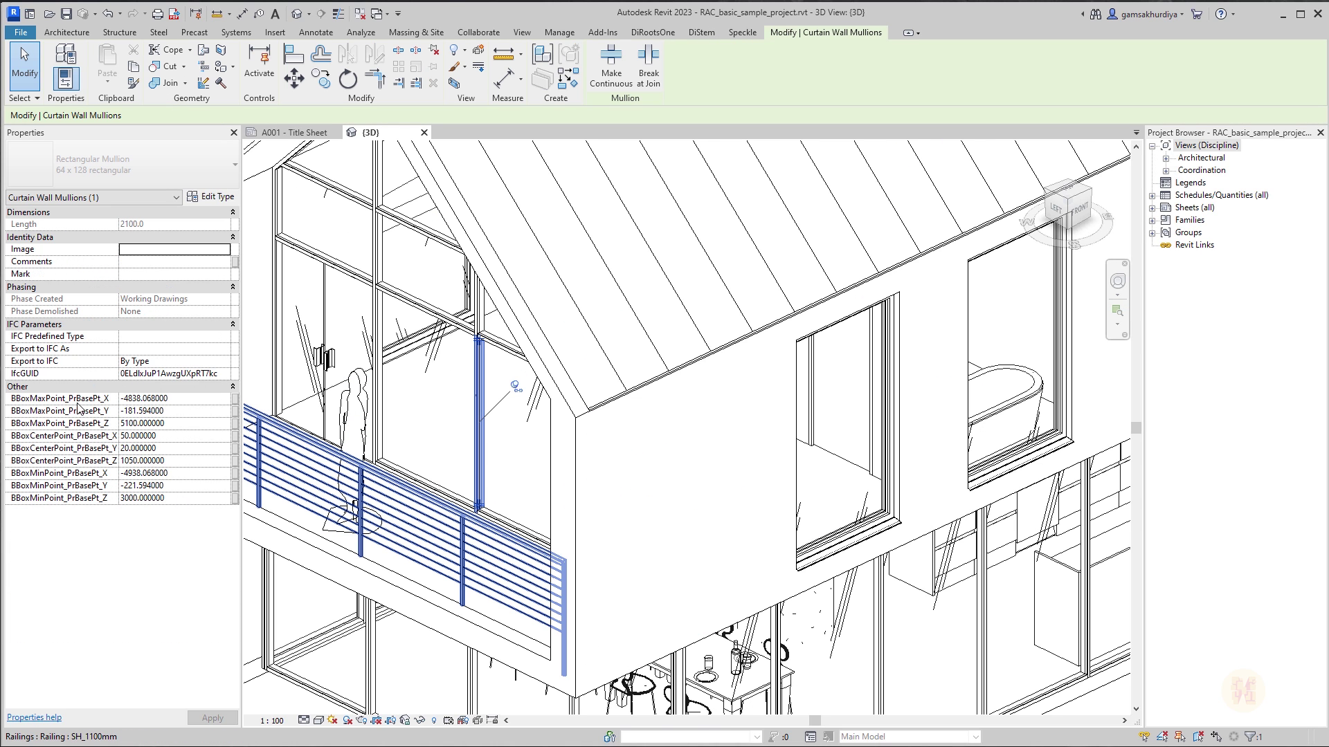
{"action": "left_click", "coordinate": [701, 33]}
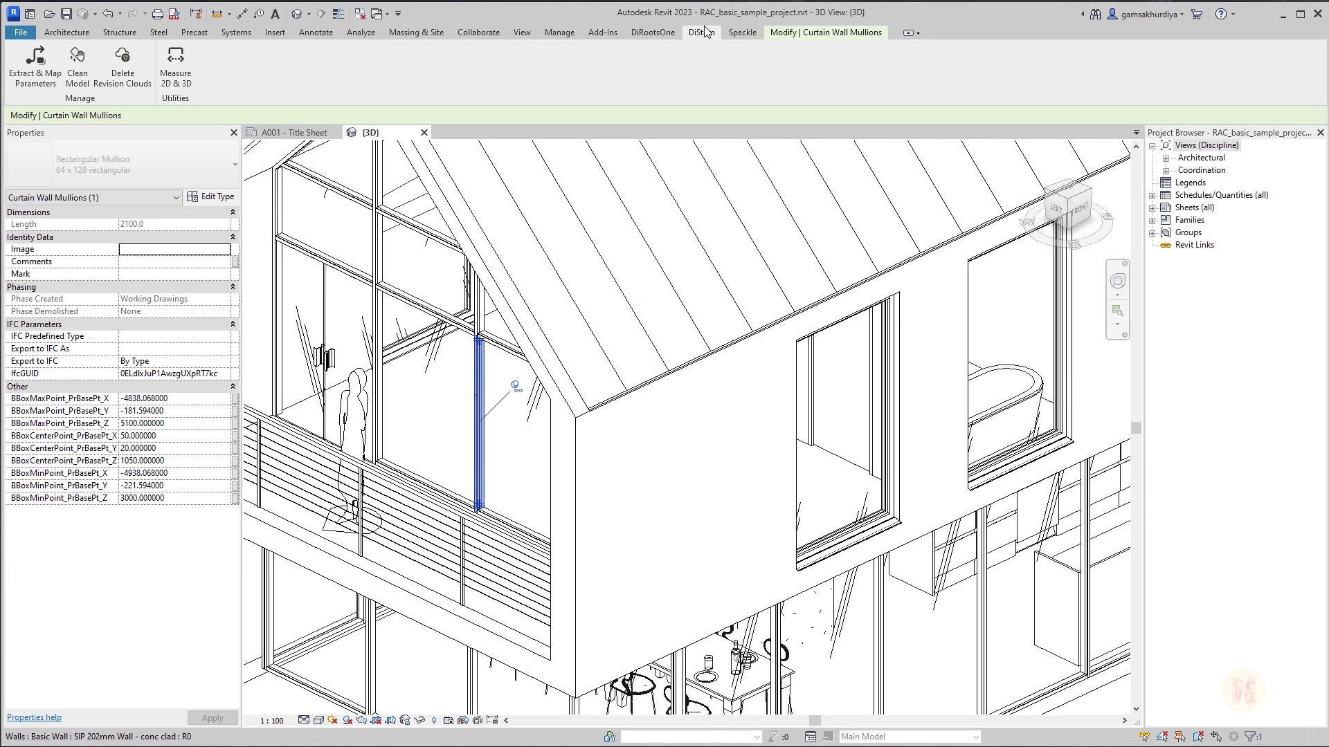
{"action": "left_click", "coordinate": [35, 66]}
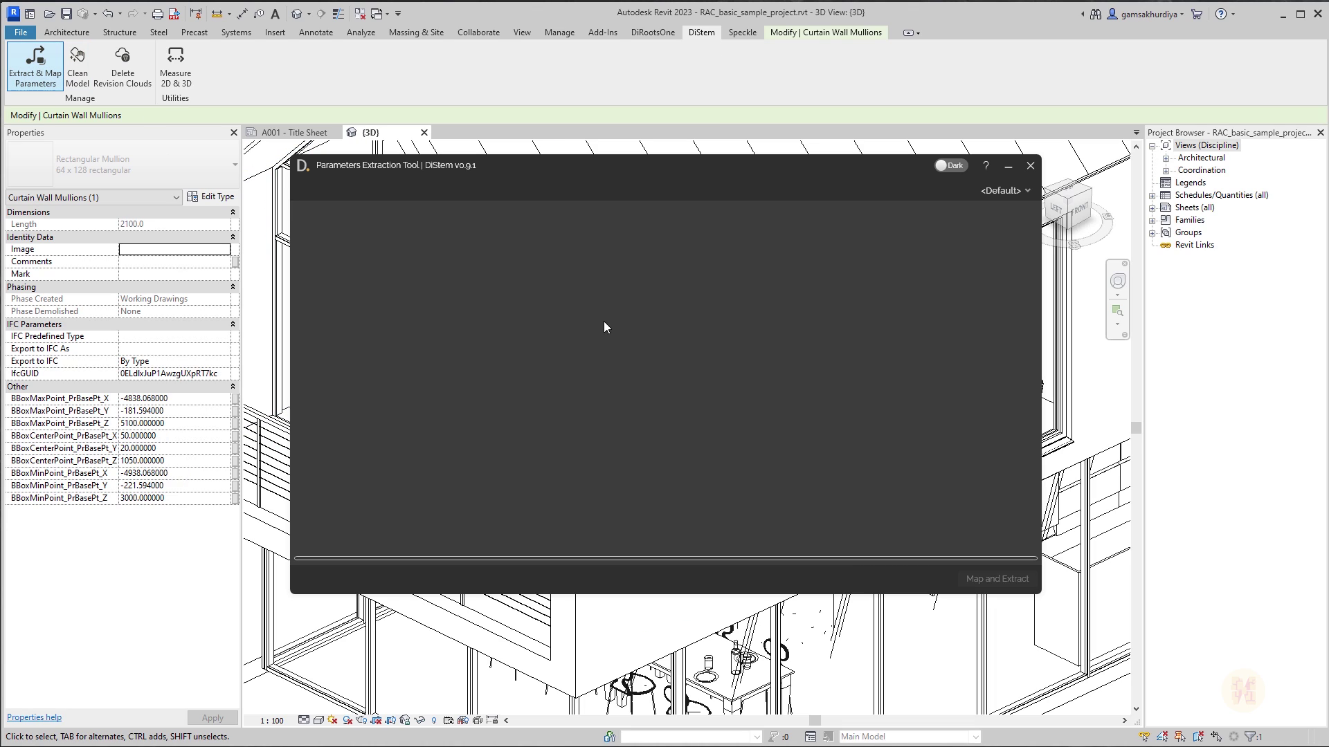
{"action": "left_click", "coordinate": [317, 367]}
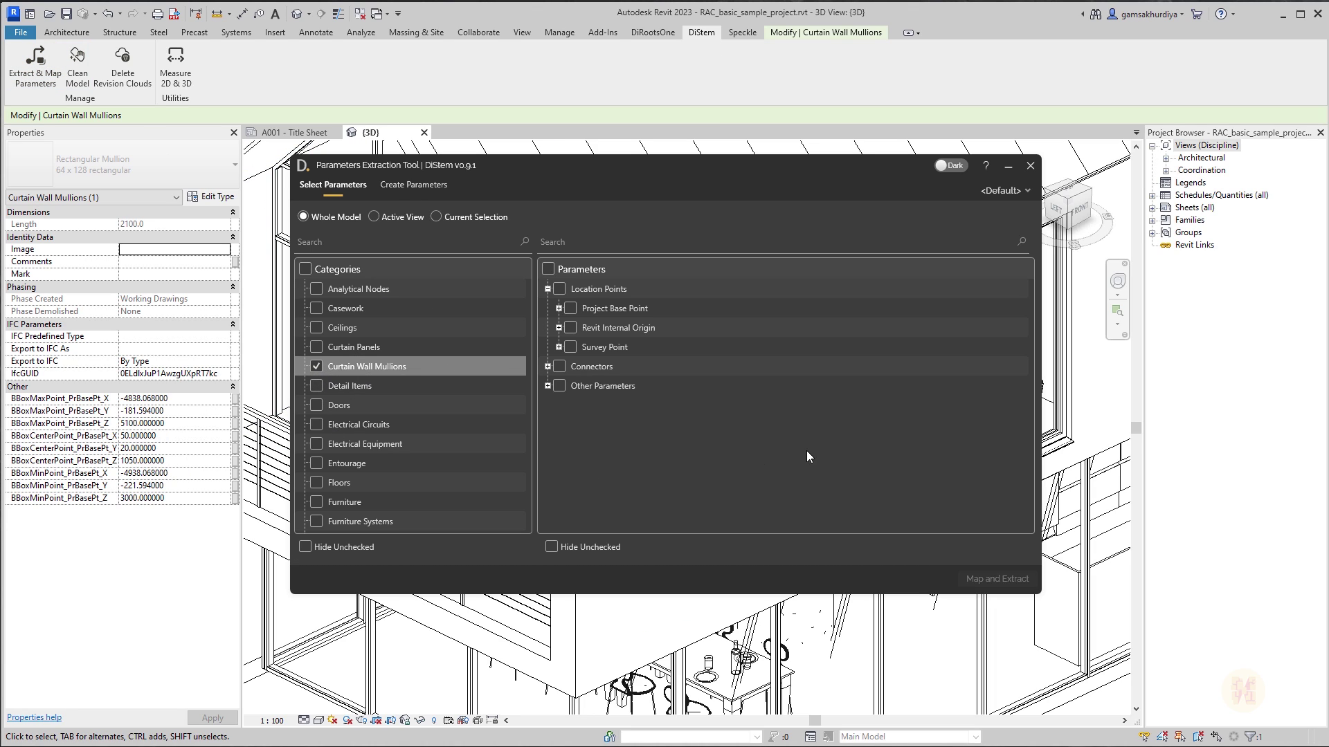
{"action": "left_click", "coordinate": [548, 386]}
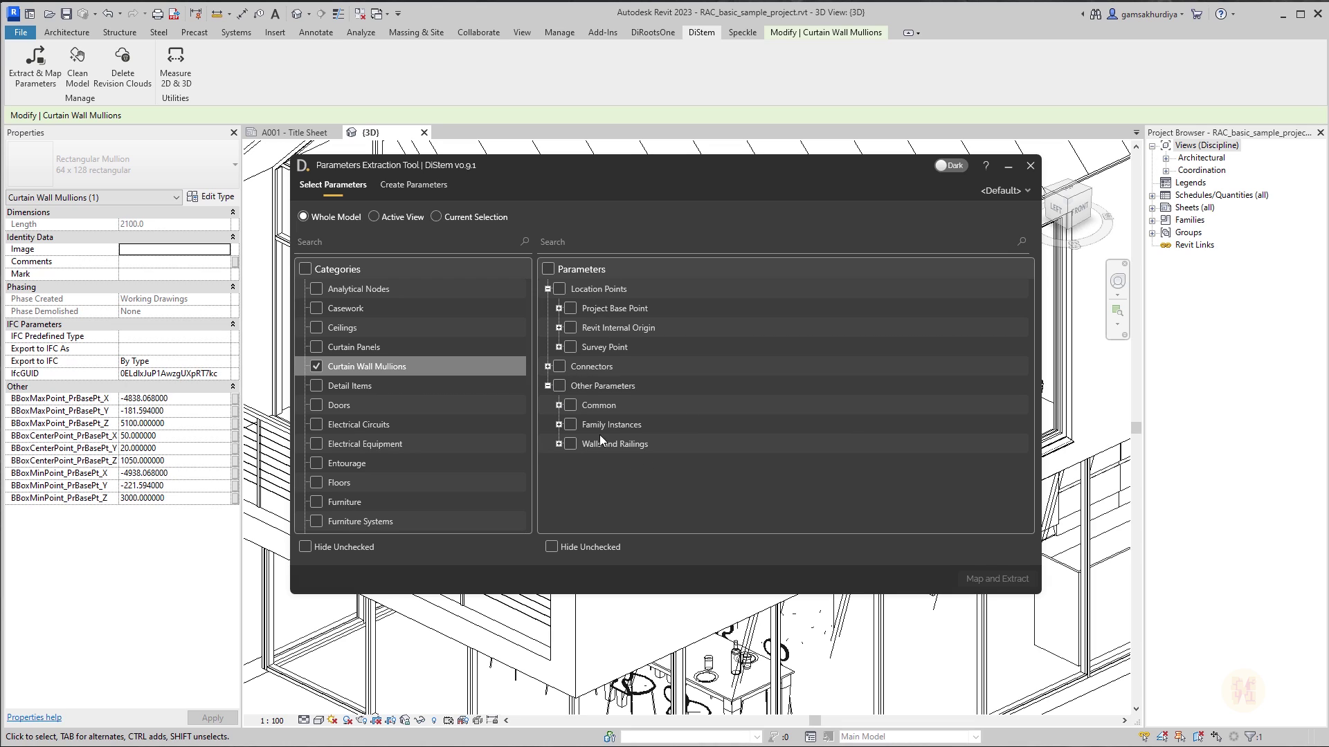
{"action": "left_click", "coordinate": [559, 424]}
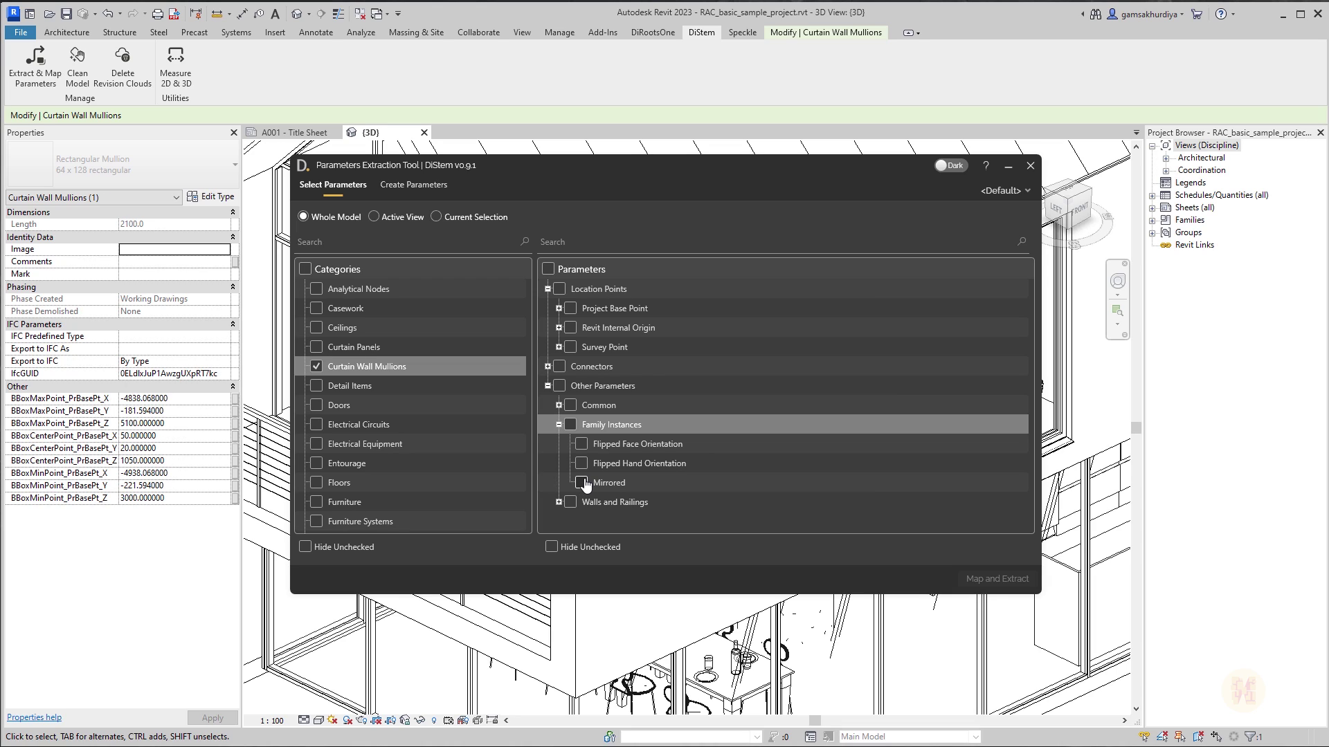
{"action": "left_click", "coordinate": [581, 483]}
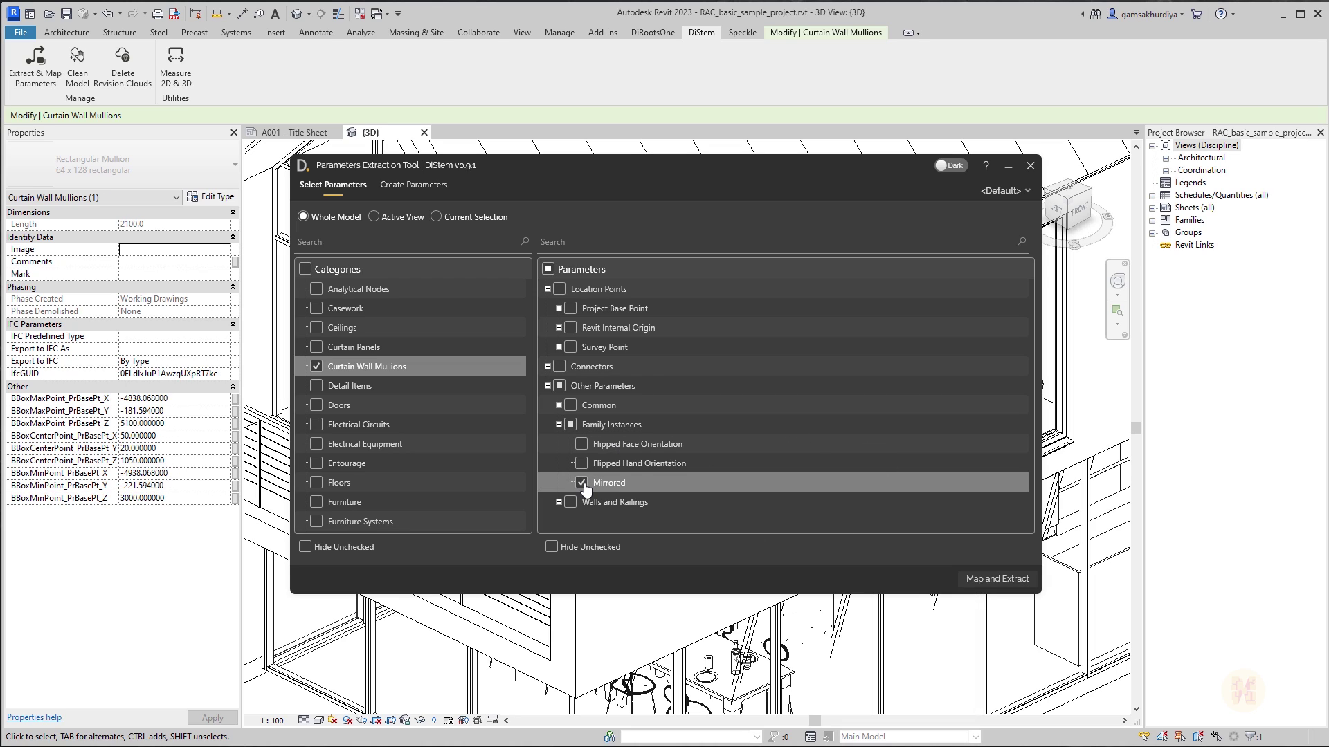
{"action": "left_click", "coordinate": [997, 578]}
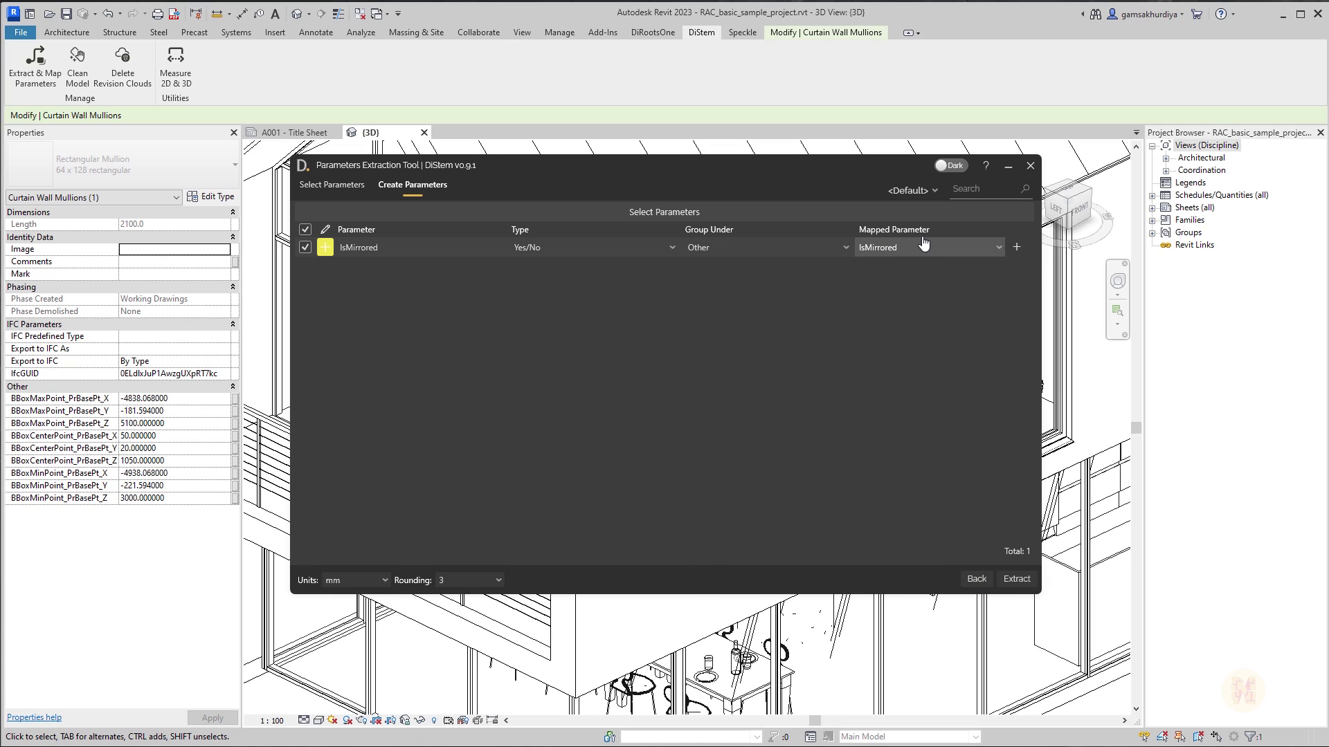
Step: Extract IsMirrored onto the mullions, then rename the mapped parameter to 'Mirror' and extract again
{"action": "left_click", "coordinate": [1017, 579]}
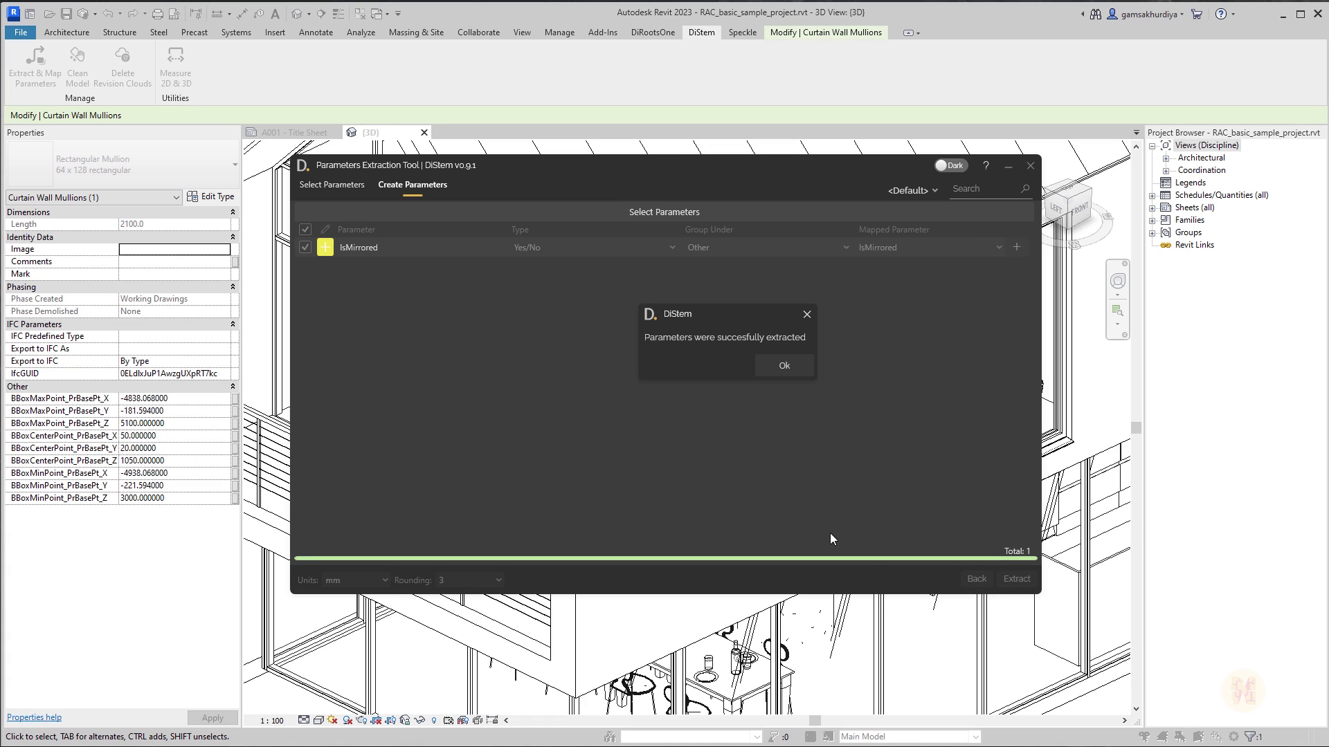
{"action": "left_click", "coordinate": [763, 365]}
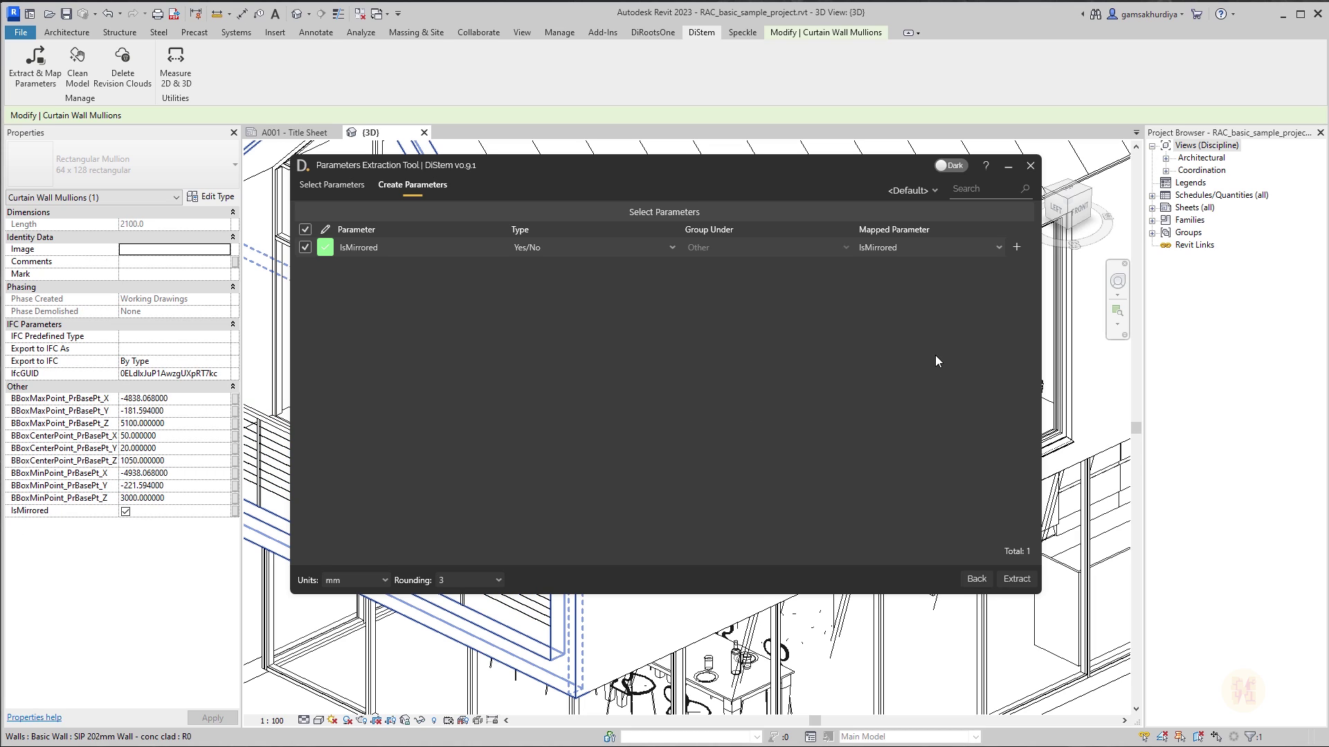
{"action": "left_click", "coordinate": [1016, 247]}
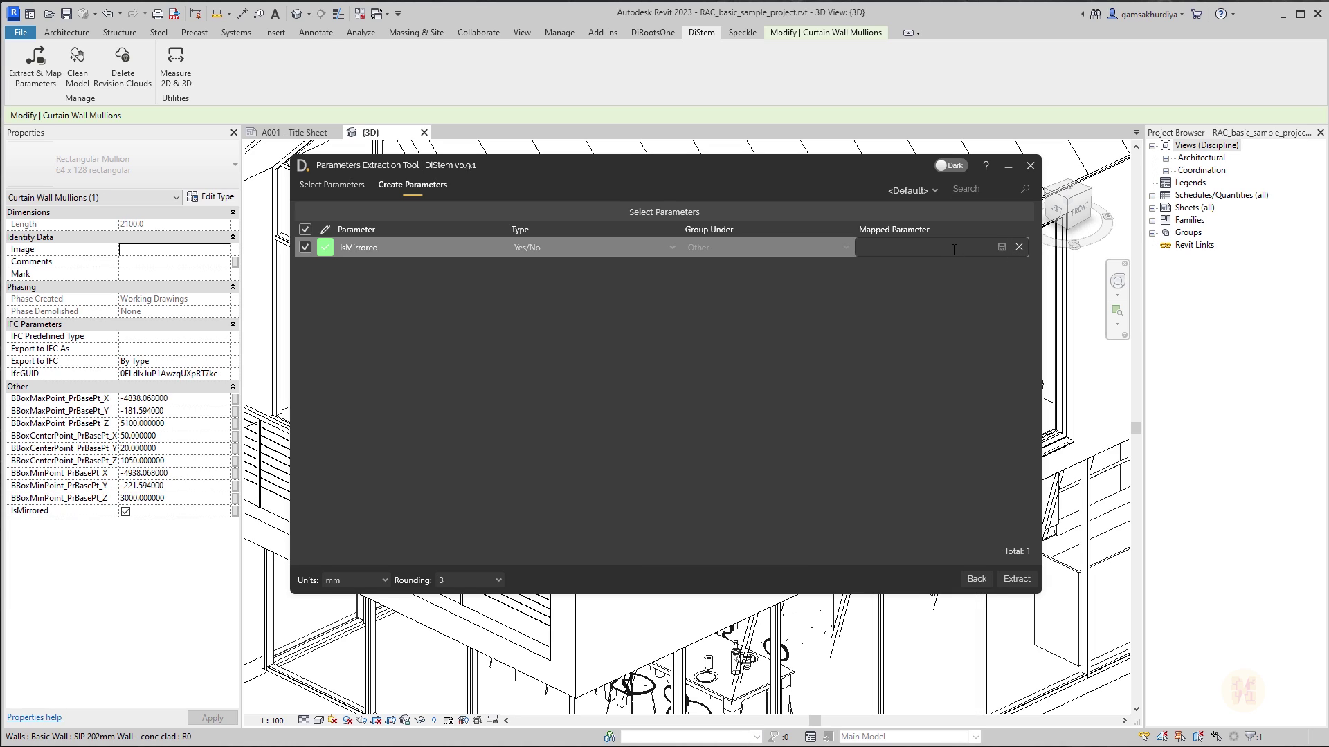
{"action": "type", "text": "n"}
{"action": "key", "text": "BackSpace"}
{"action": "key", "text": "BackSpace"}
{"action": "key", "text": "BackSpace"}
{"action": "key", "text": "BackSpace"}
{"action": "key", "text": "BackSpace"}
{"action": "key", "text": "BackSpace"}
{"action": "key", "text": "BackSpace"}
{"action": "key", "text": "BackSpace"}
{"action": "key", "text": "BackSpace"}
{"action": "type", "text": "Mi"}
{"action": "key", "text": "Return"}
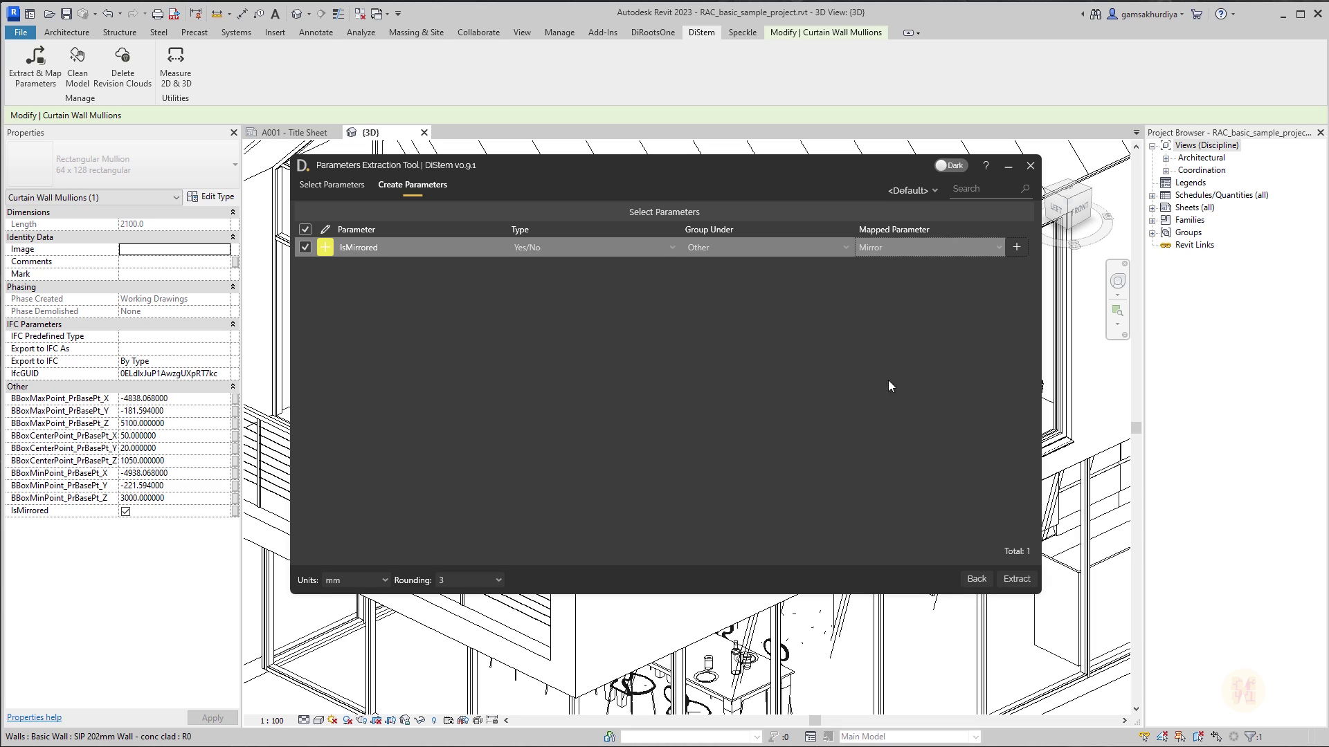
{"action": "left_click", "coordinate": [1030, 583]}
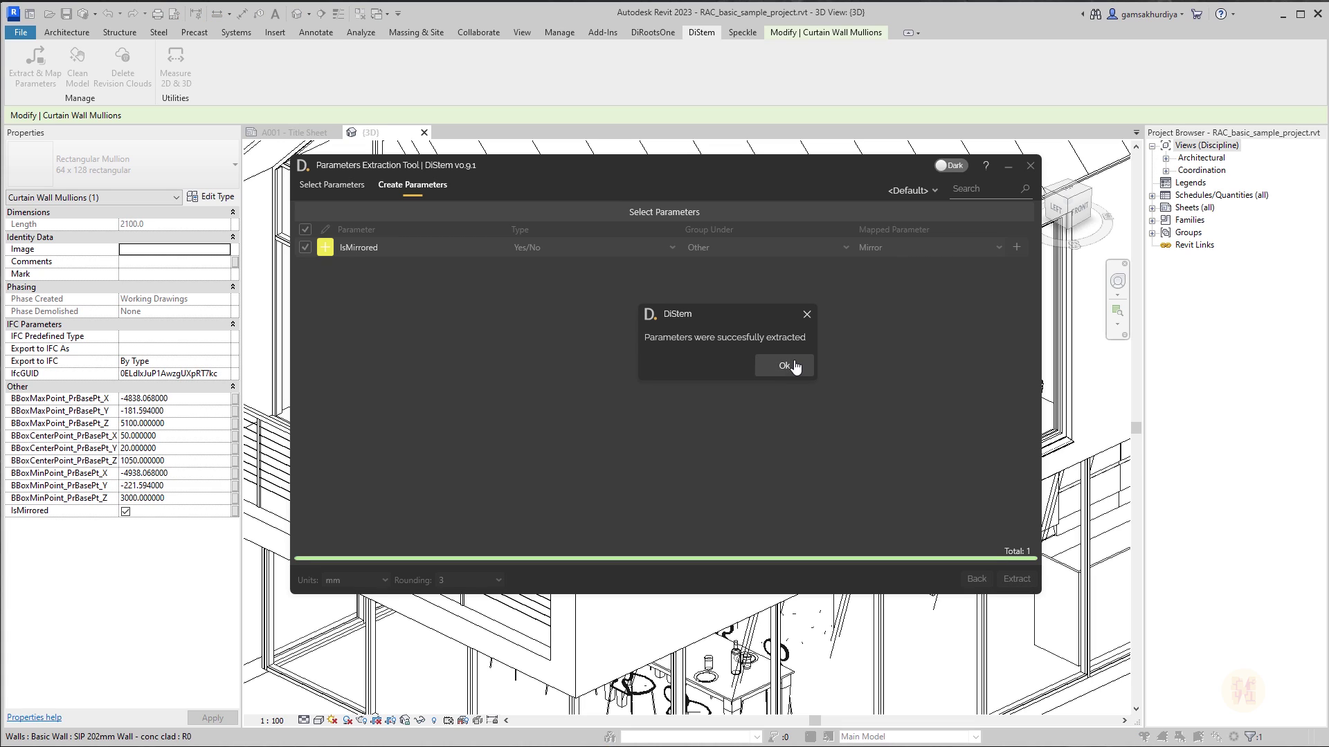
{"action": "left_click", "coordinate": [784, 365]}
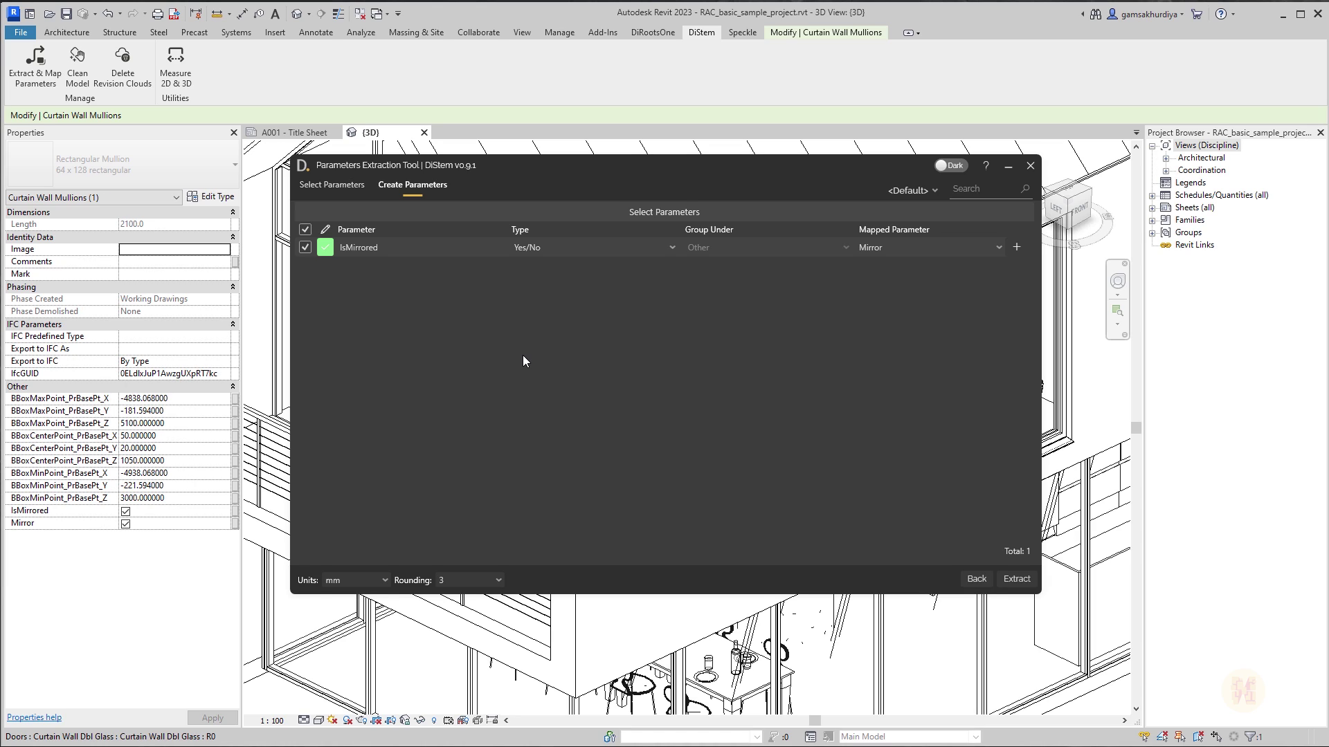
Step: Extract the parameter as Text type into IsMirrored_Text, confirming its value on the mullion is blank
{"action": "left_click", "coordinate": [642, 252]}
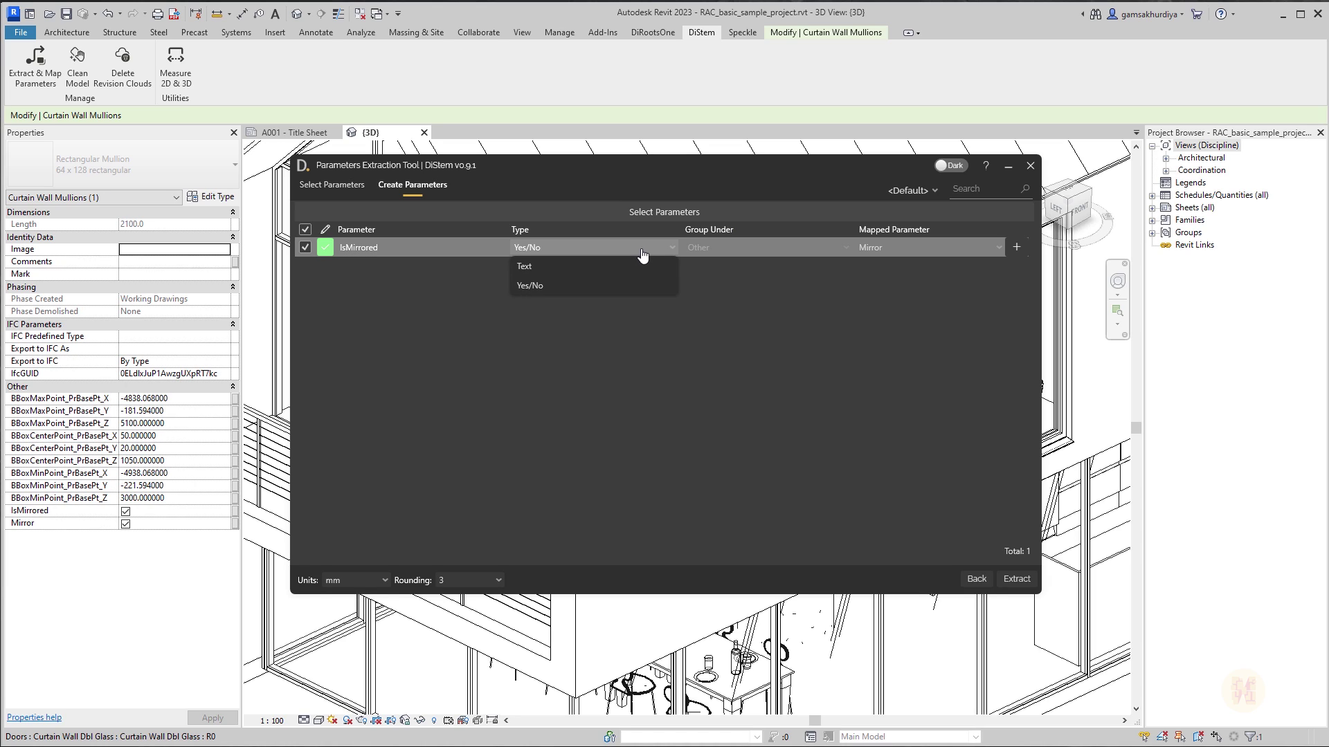
{"action": "left_click", "coordinate": [559, 269]}
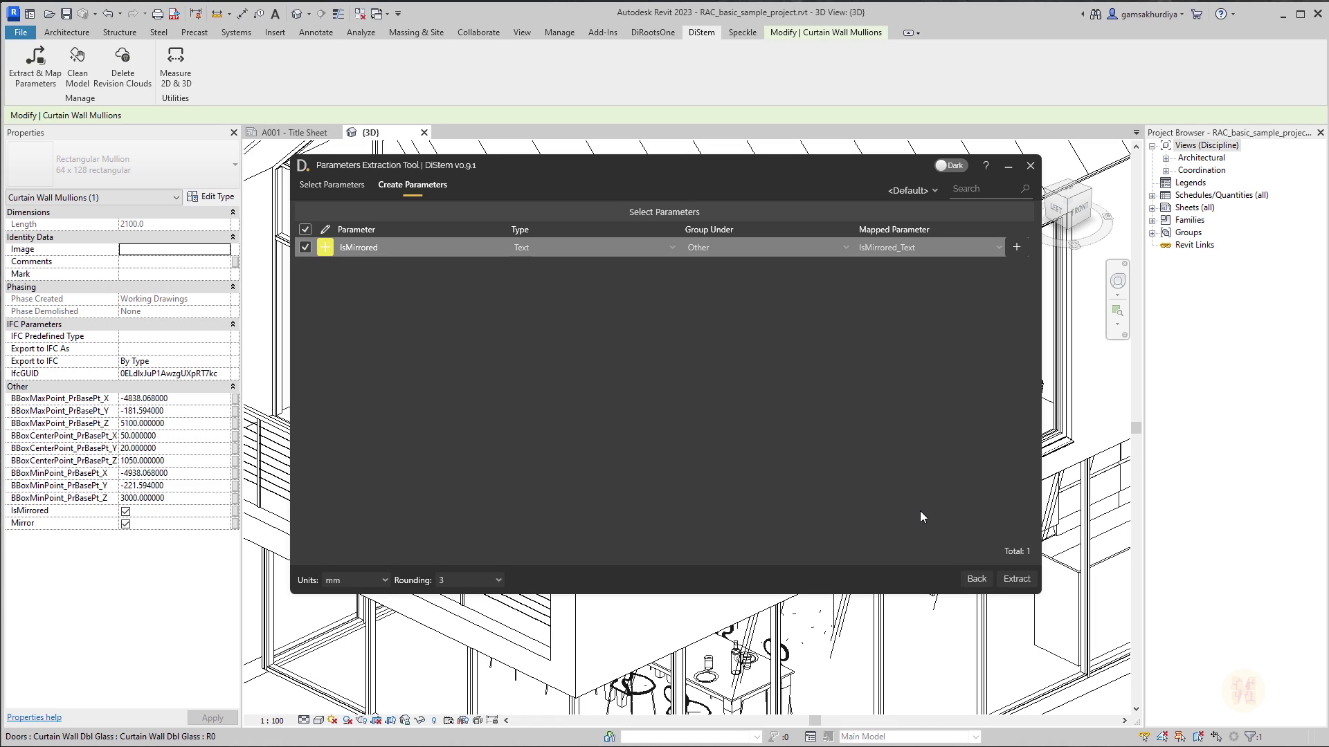
{"action": "left_click", "coordinate": [1017, 579]}
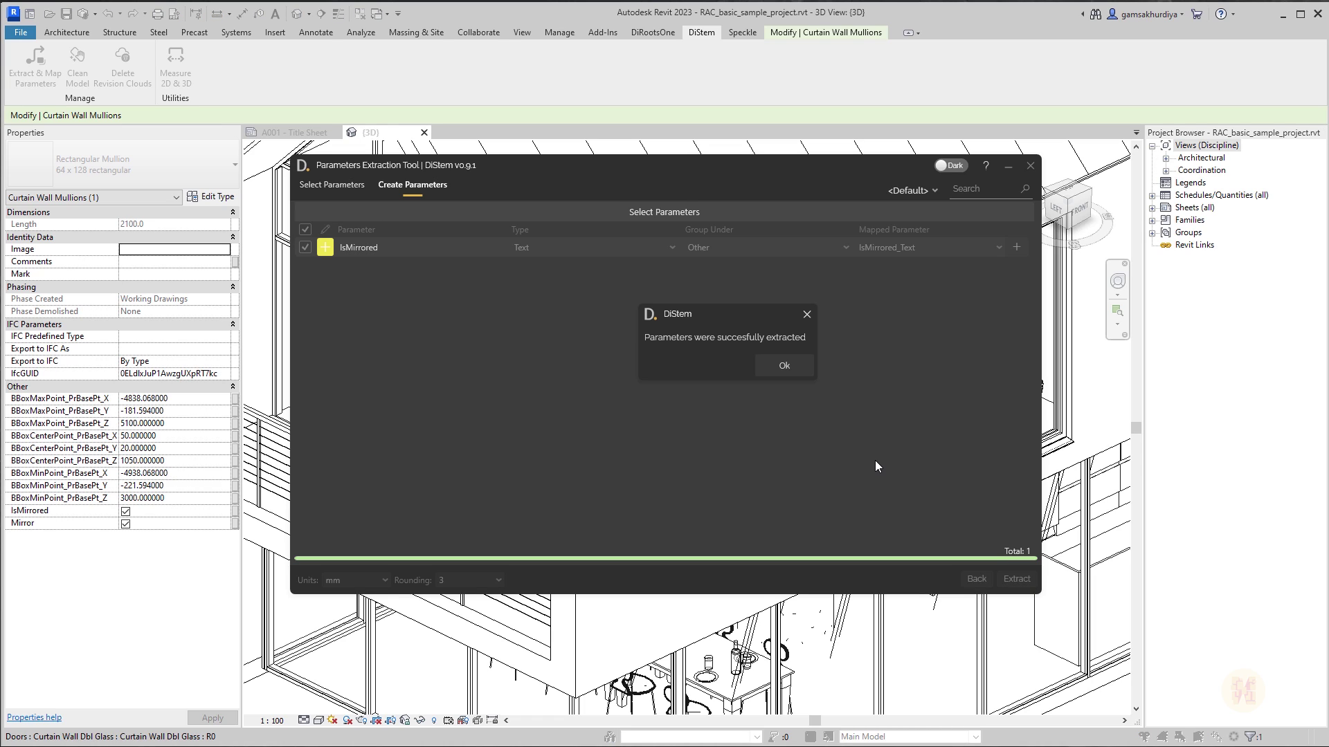
{"action": "left_click", "coordinate": [784, 365]}
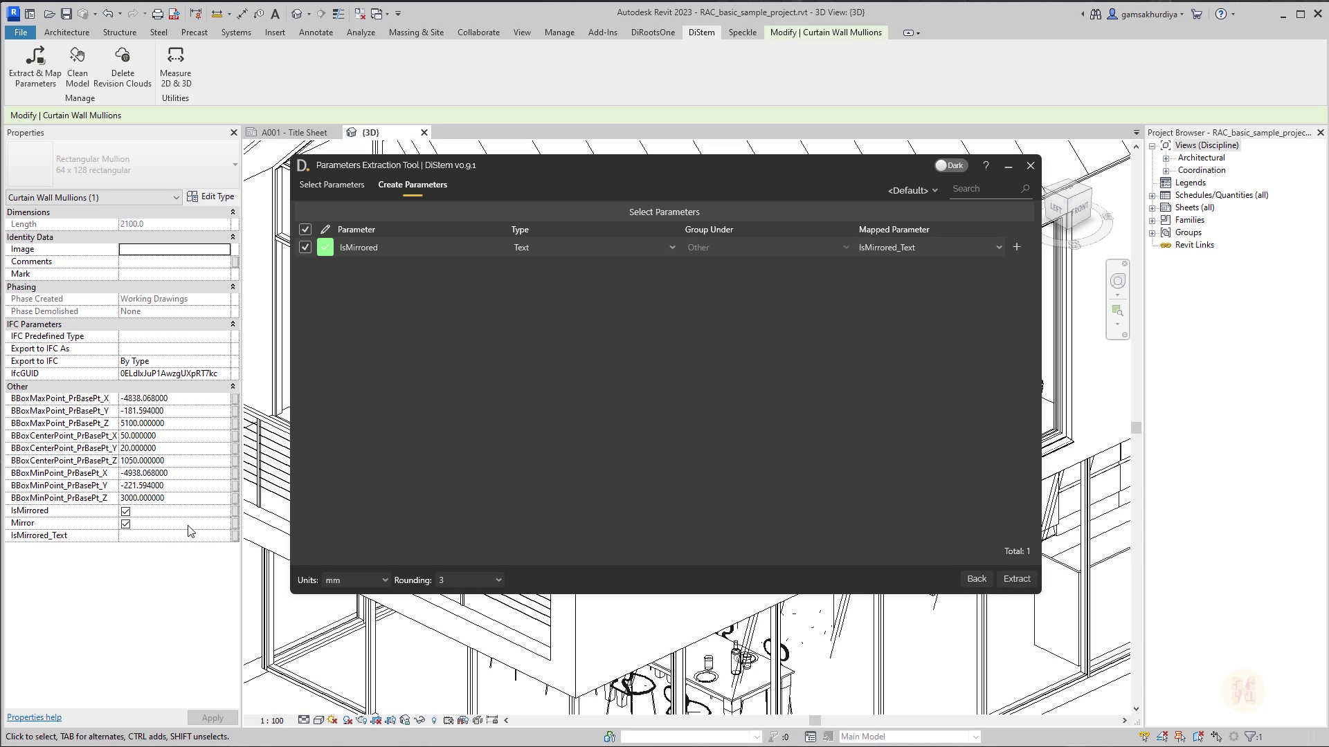
{"action": "left_click", "coordinate": [154, 537]}
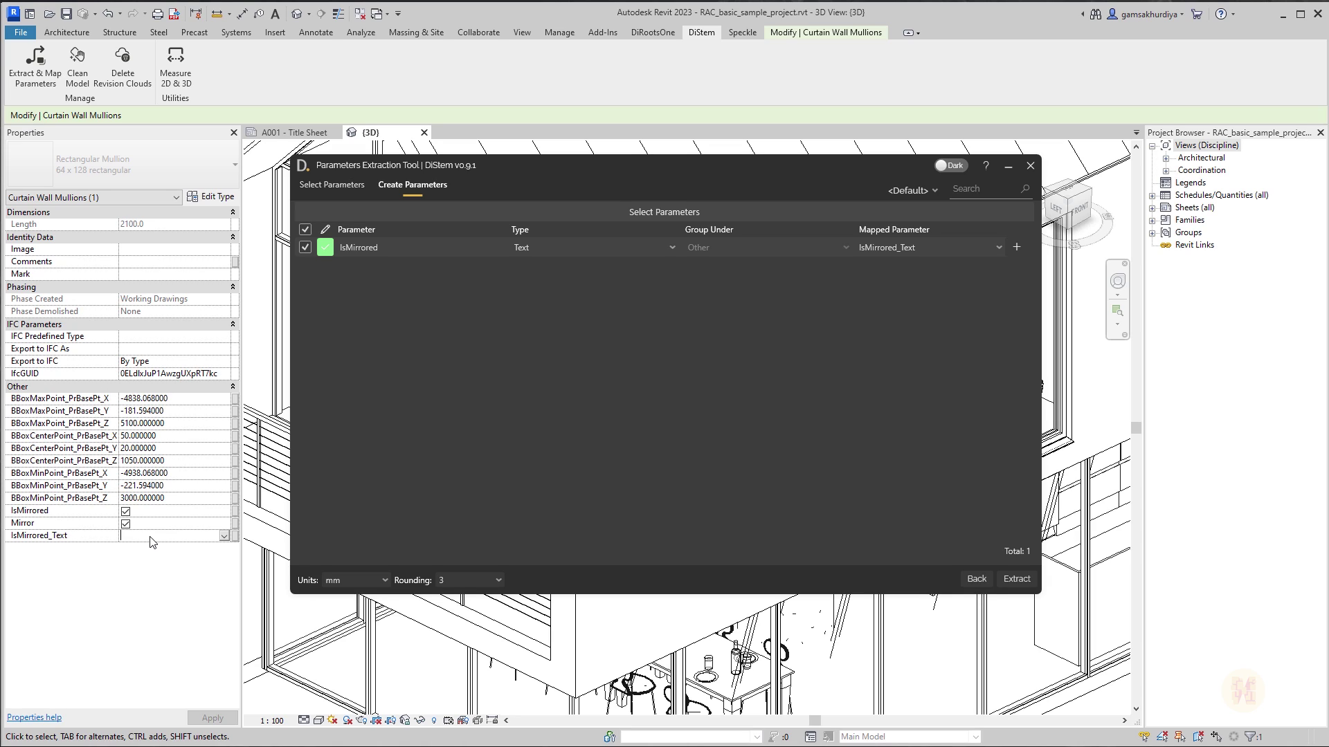
{"action": "left_click", "coordinate": [224, 537]}
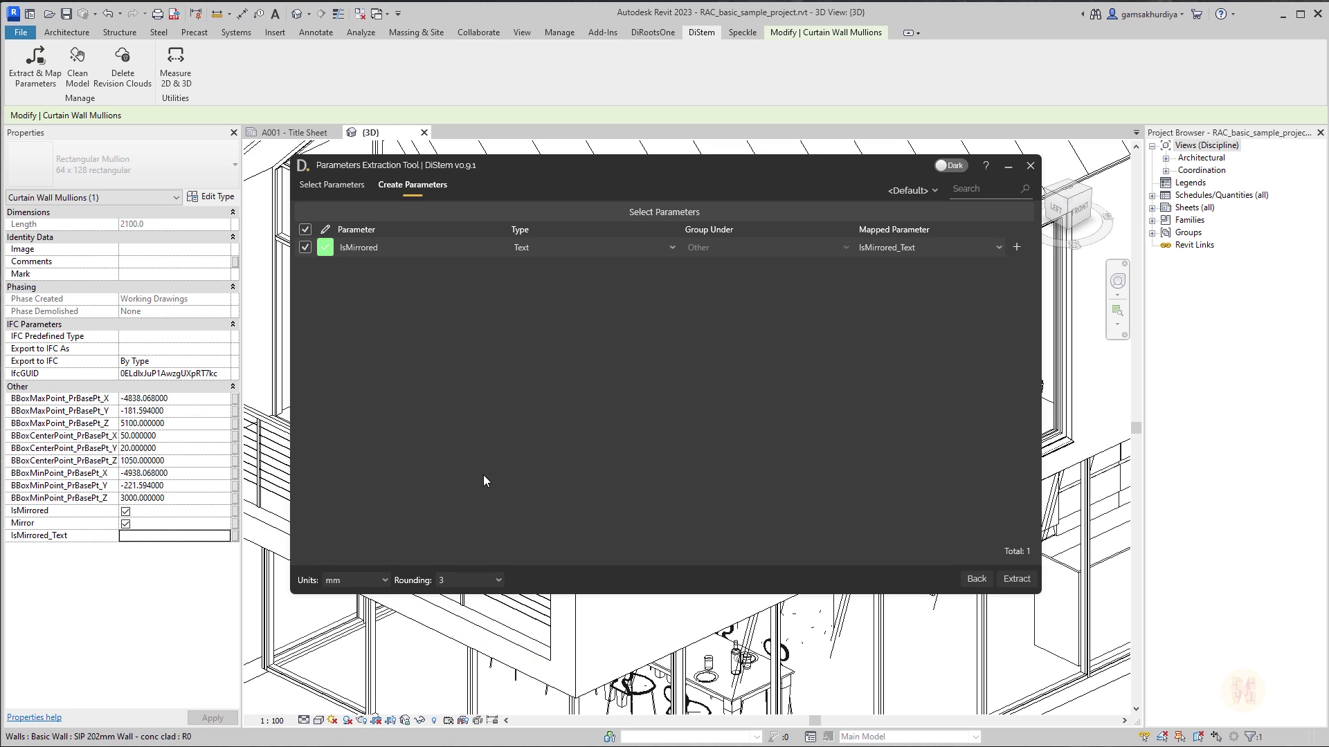
Step: Expand the Walls and Railings parameters, close the extraction tool, and zoom and pan the 3D view
{"action": "left_click", "coordinate": [327, 183]}
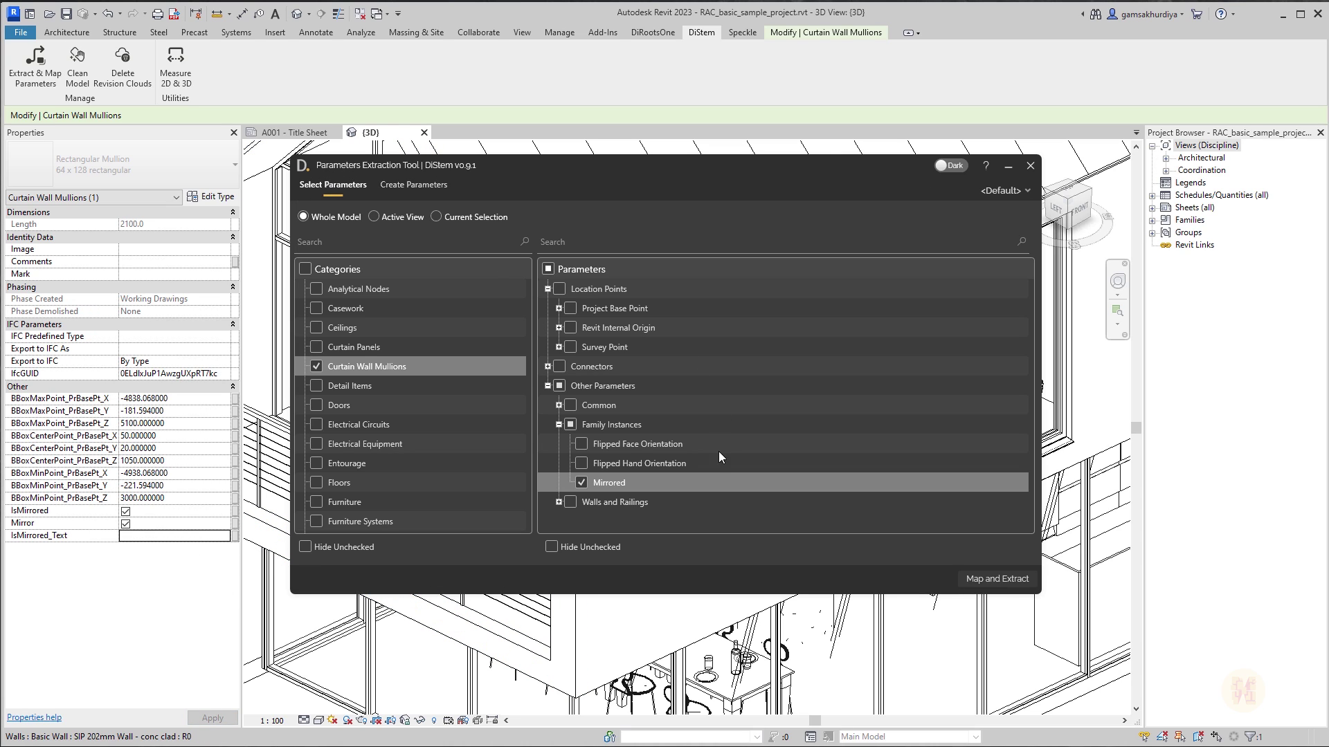
{"action": "left_click", "coordinate": [558, 502]}
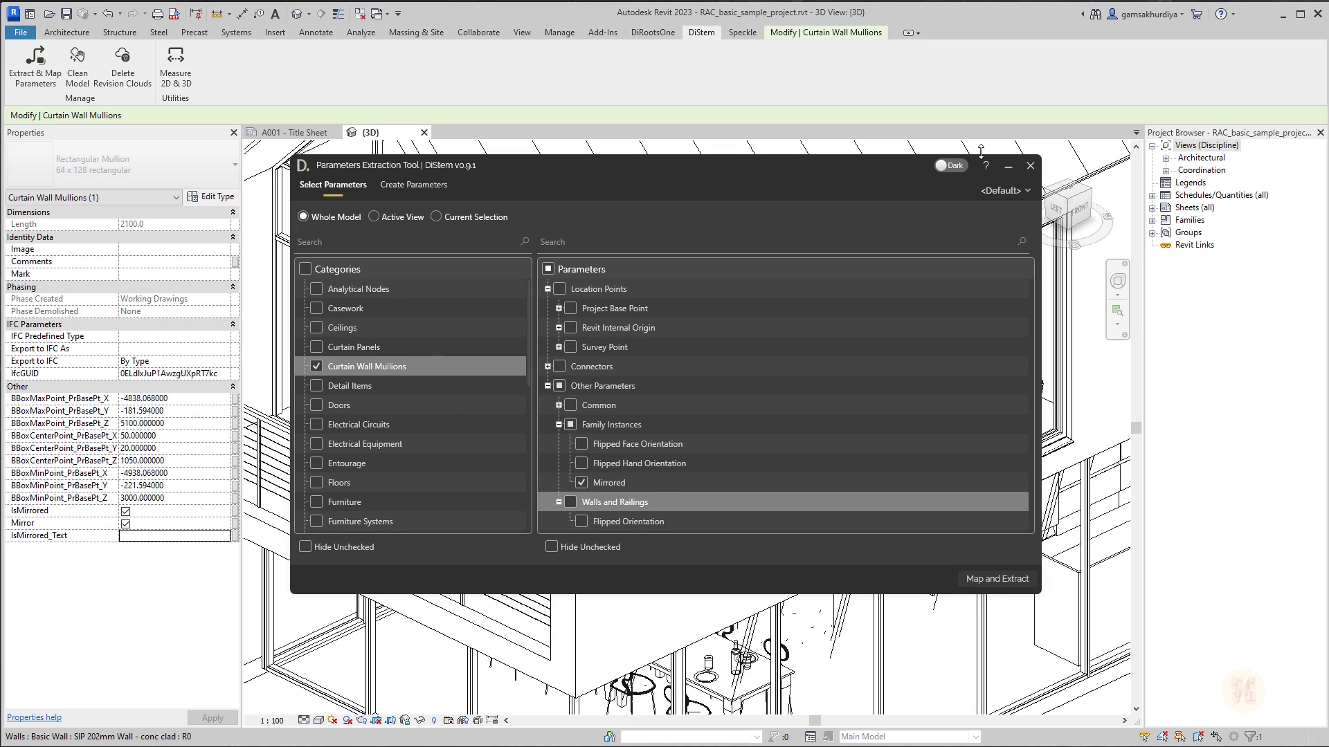
{"action": "mouse_move", "coordinate": [791, 168]}
{"action": "left_mouse_down"}
{"action": "mouse_move", "coordinate": [766, 122]}
{"action": "mouse_move", "coordinate": [792, 173]}
{"action": "left_mouse_up"}
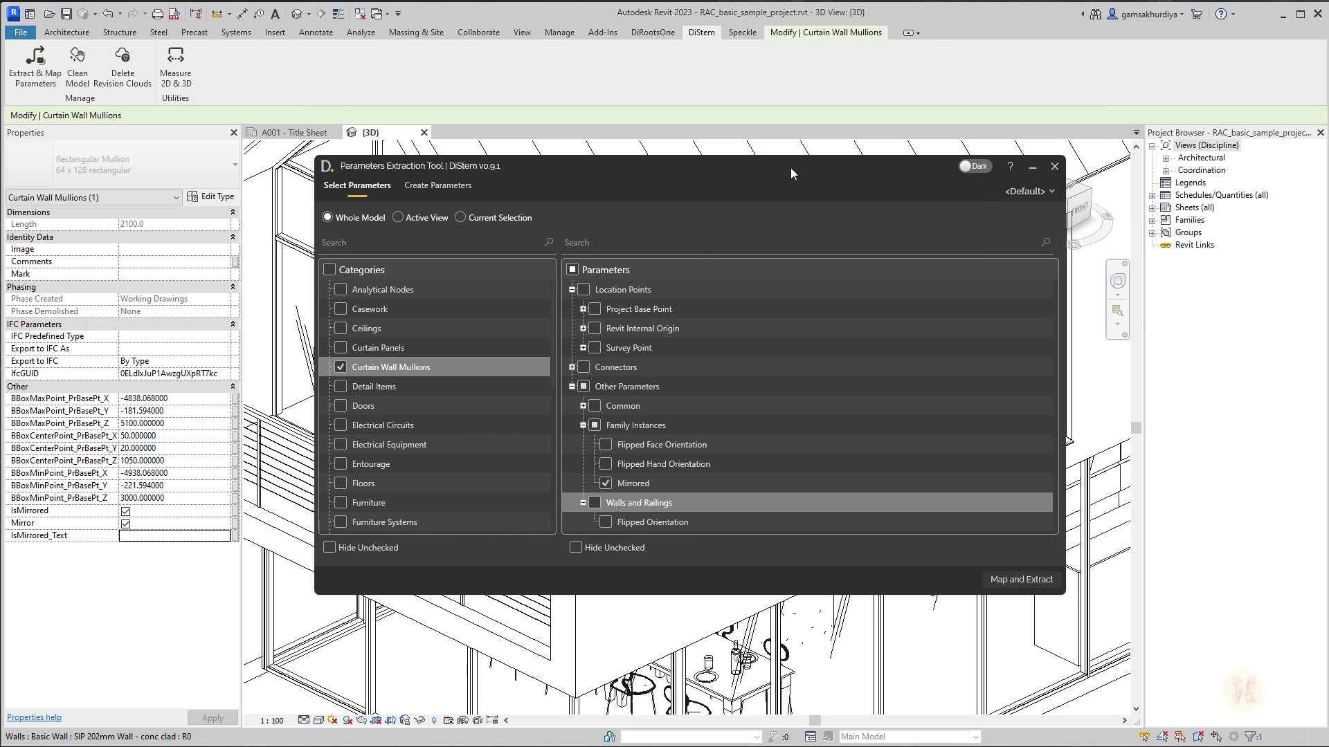
{"action": "left_click", "coordinate": [1054, 166]}
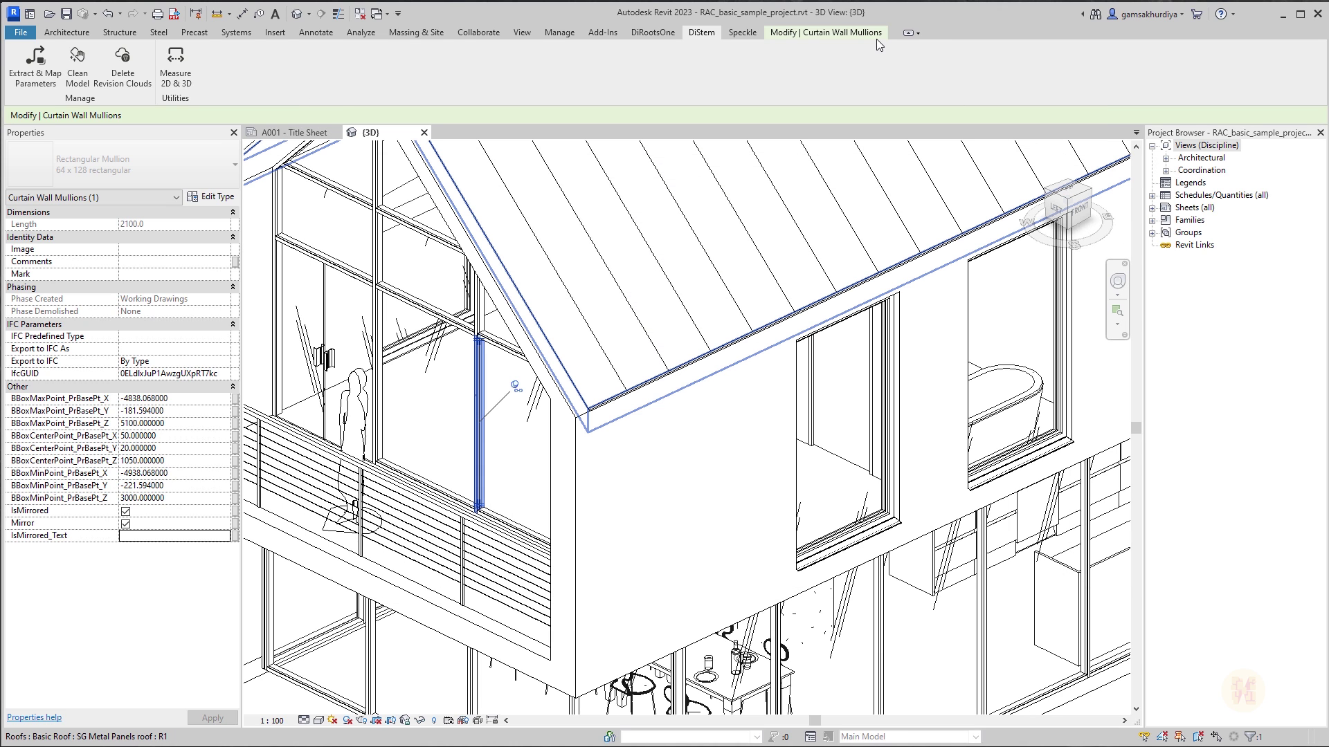
{"action": "scroll", "coordinate": [808, 485], "scroll_direction": "down", "scroll_amount": 5}
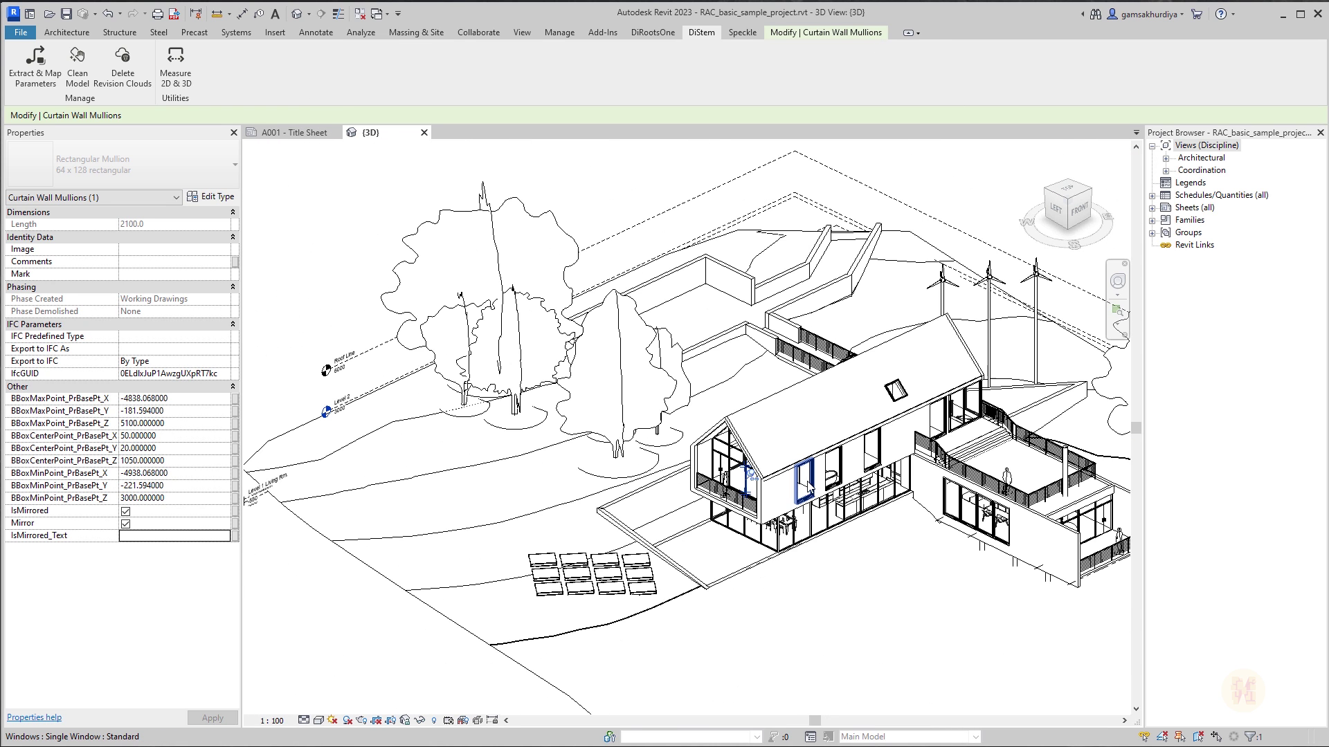
{"action": "middle_click_drag", "start_coordinate": [809, 485], "coordinate": [700, 490]}
{"action": "left_click", "coordinate": [897, 222]}
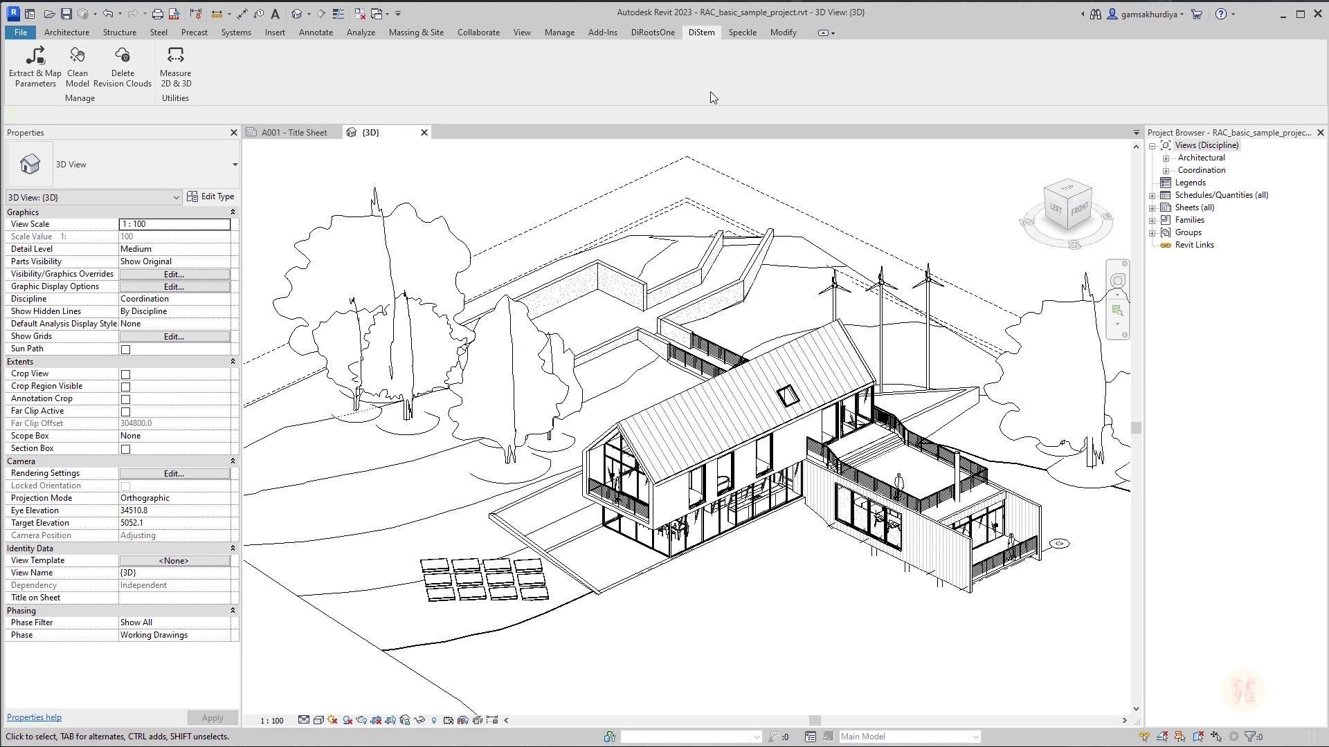
Step: Show the DiRootsOne add-in tools on the ribbon
{"action": "left_click", "coordinate": [651, 33]}
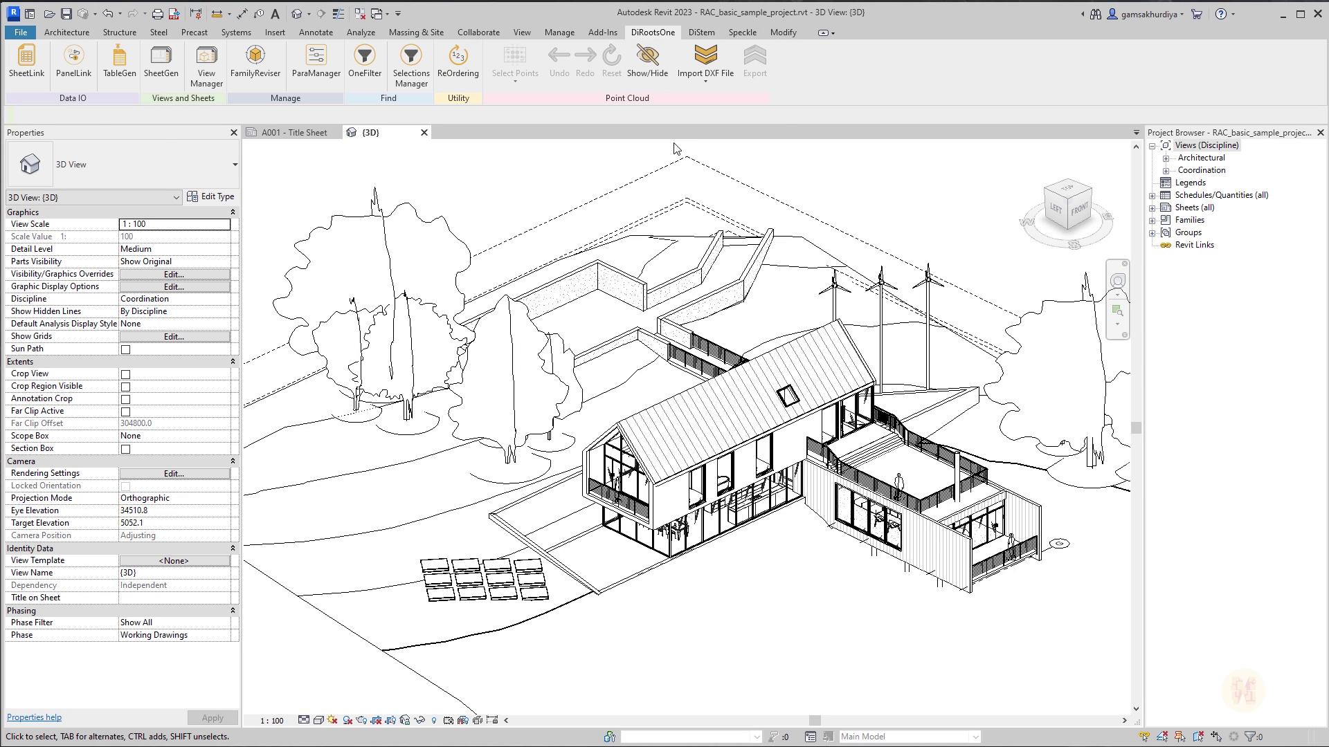